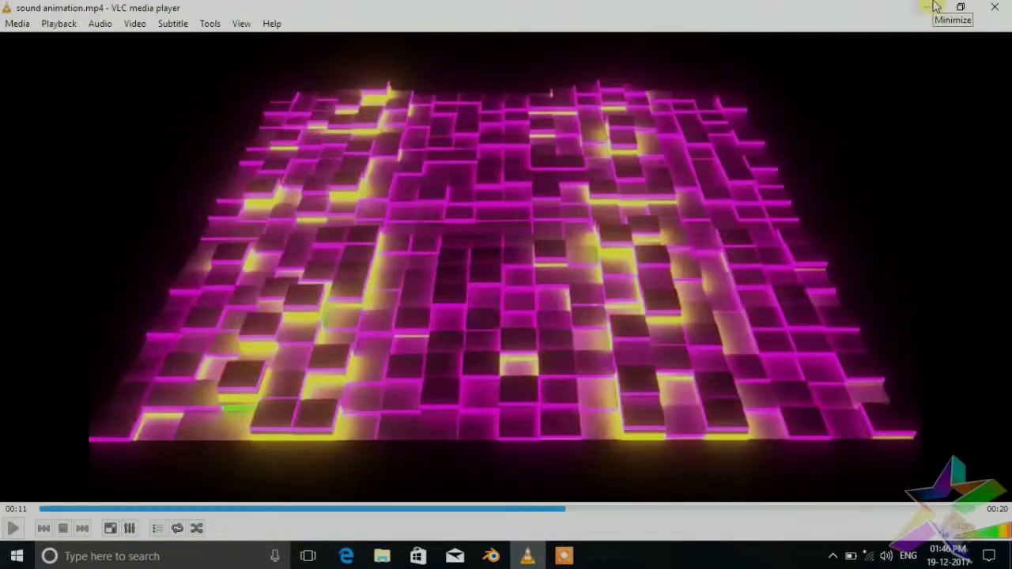
# - Launch Blender from the desktop and dismiss its splash screen
pyautogui.click(934, 7)
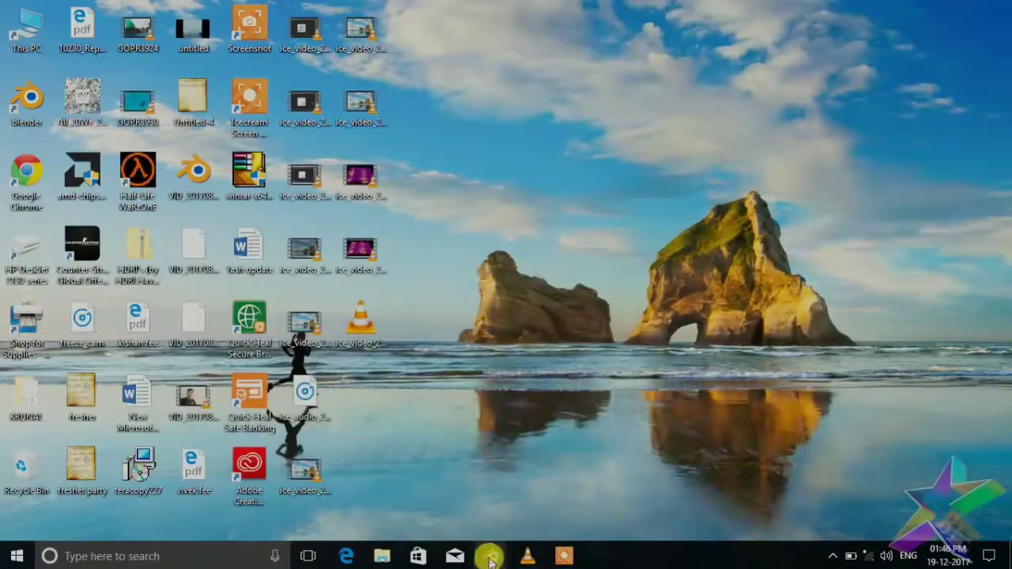
pyautogui.doubleClick(30, 103)
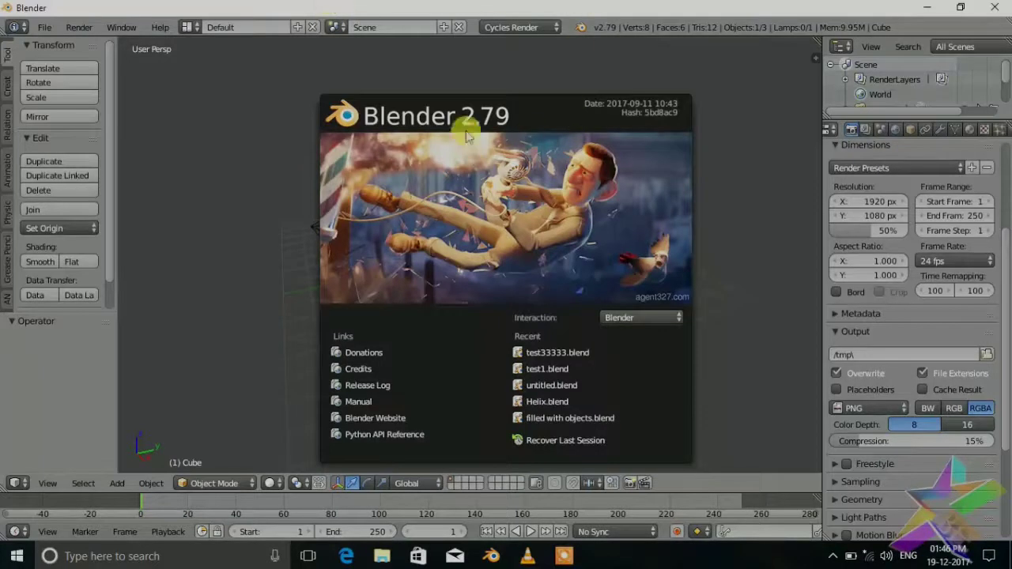
pyautogui.click(497, 187)
# - In Edit Mode, scale the default cube uniformly to about 0.69 and flatten it along Z by about 0.695
pyautogui.moveTo(569, 220); pyautogui.dragTo(510, 253, button='middle')
pyautogui.press('Tab')
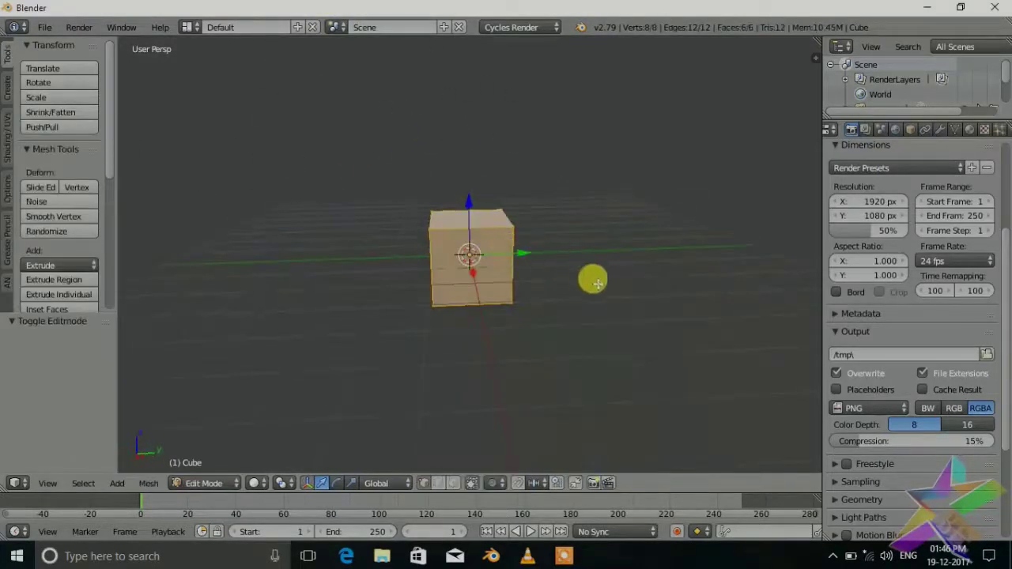
pyautogui.press('s')
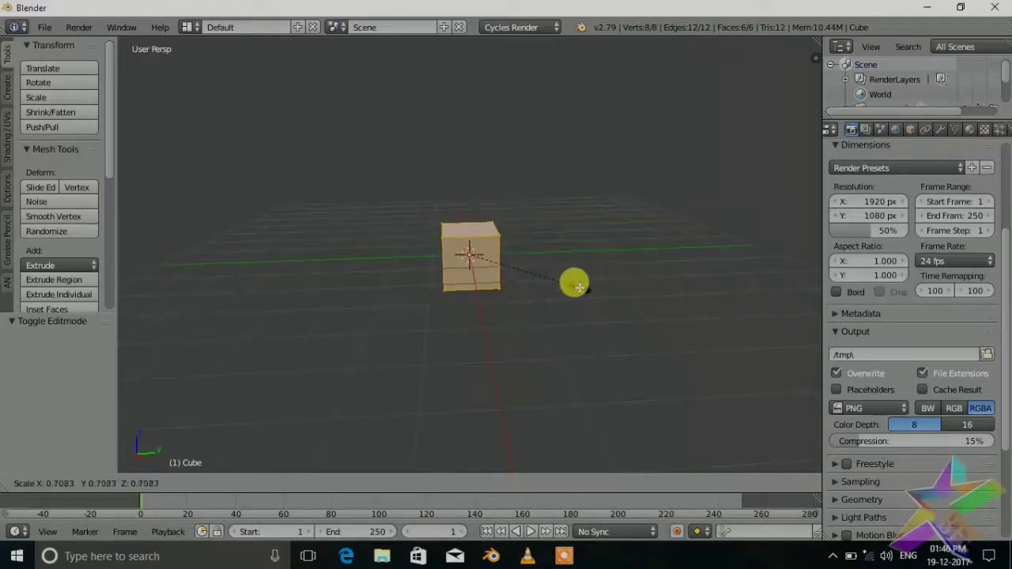
pyautogui.click(581, 287)
pyautogui.press('s')
pyautogui.press('z')
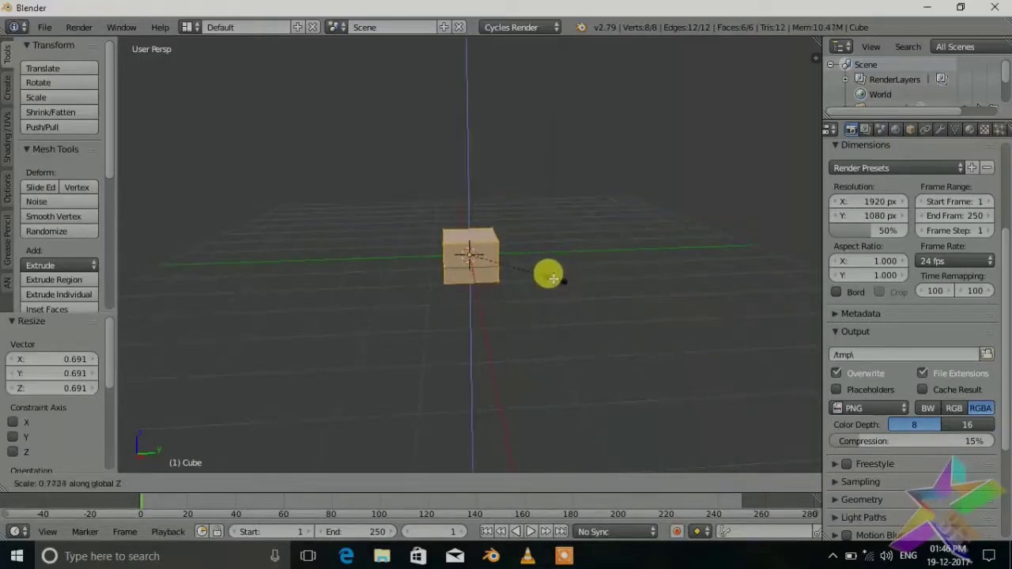
pyautogui.click(546, 276)
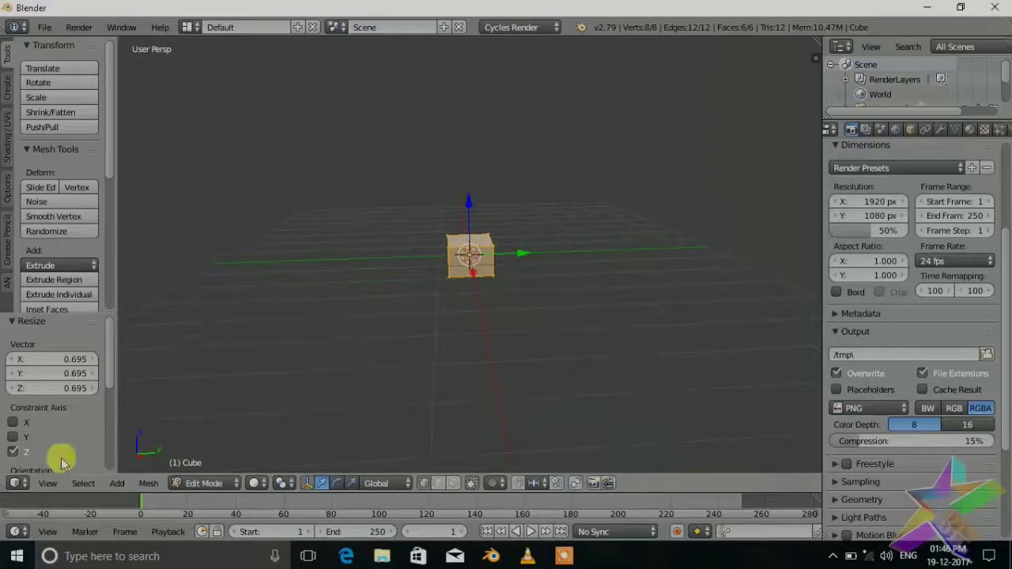
# - Enlarge the timeline area, split it horizontally, and change the lower part to a Node Editor
pyautogui.moveTo(57, 494); pyautogui.dragTo(67, 248)
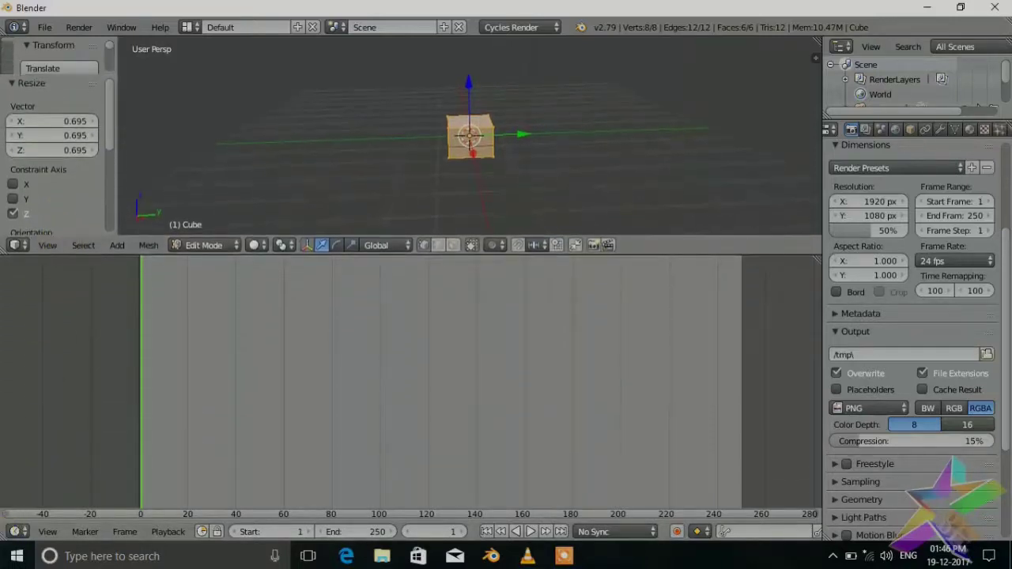
pyautogui.moveTo(4, 523); pyautogui.dragTo(8, 287)
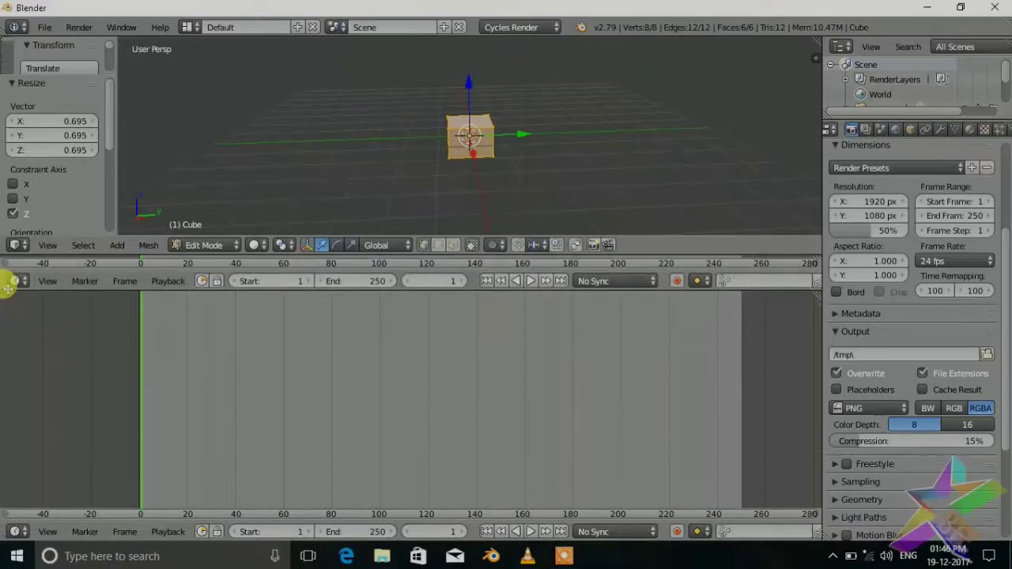
pyautogui.click(16, 531)
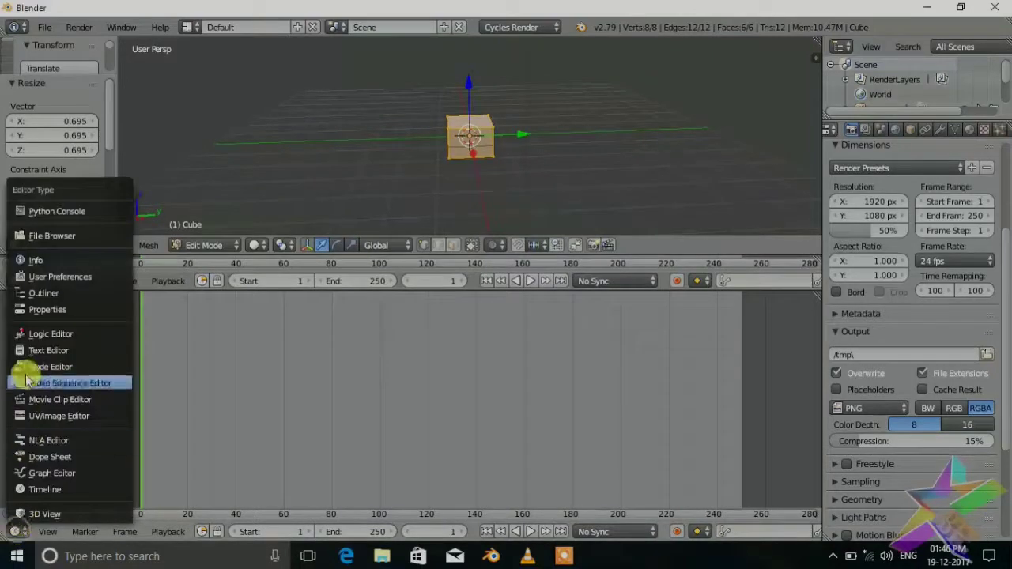
pyautogui.click(28, 367)
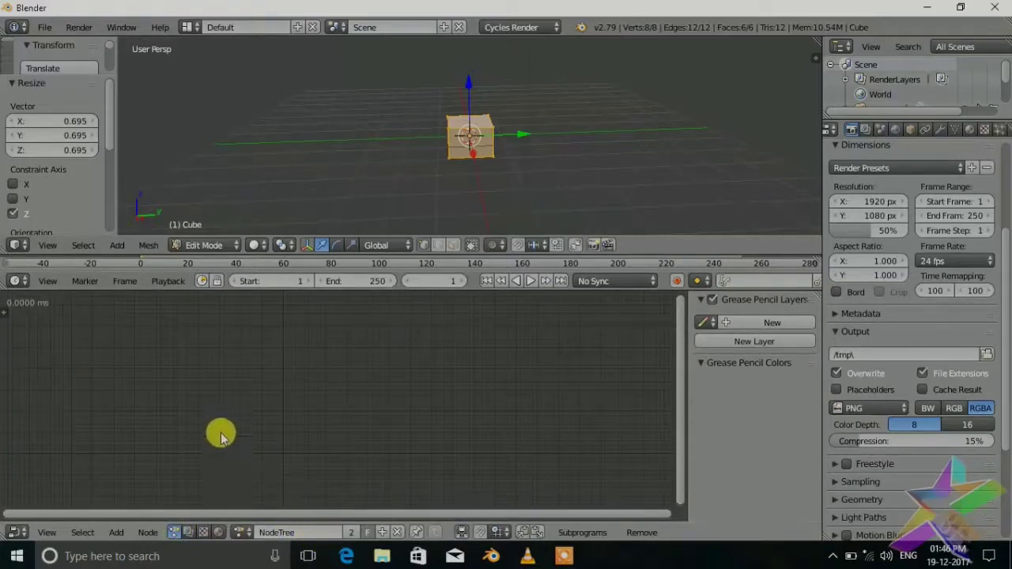
# - Add an Object Input node to the empty node tree
pyautogui.scroll(5, 219, 431)
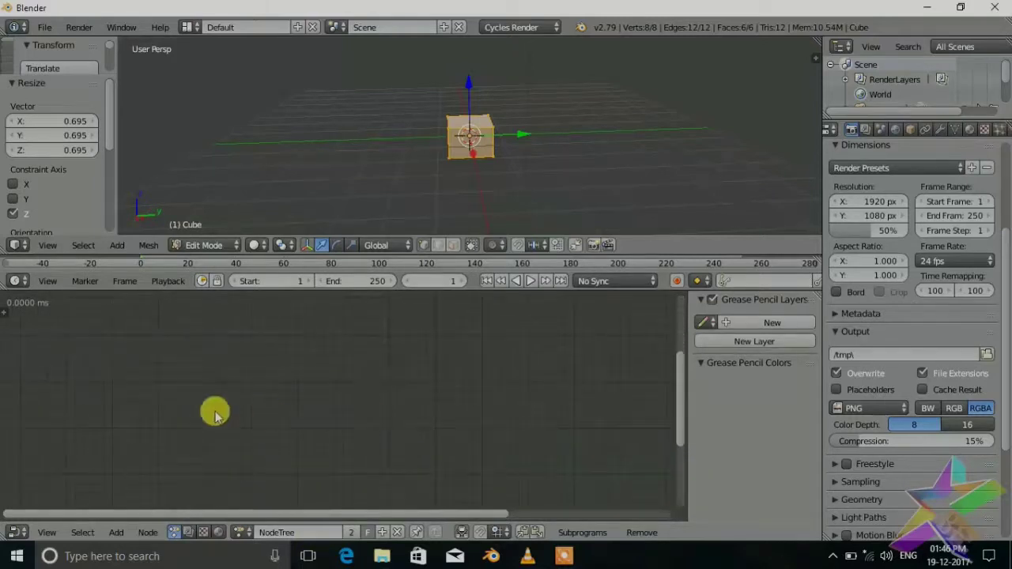
pyautogui.hotkey('shift', 'a')
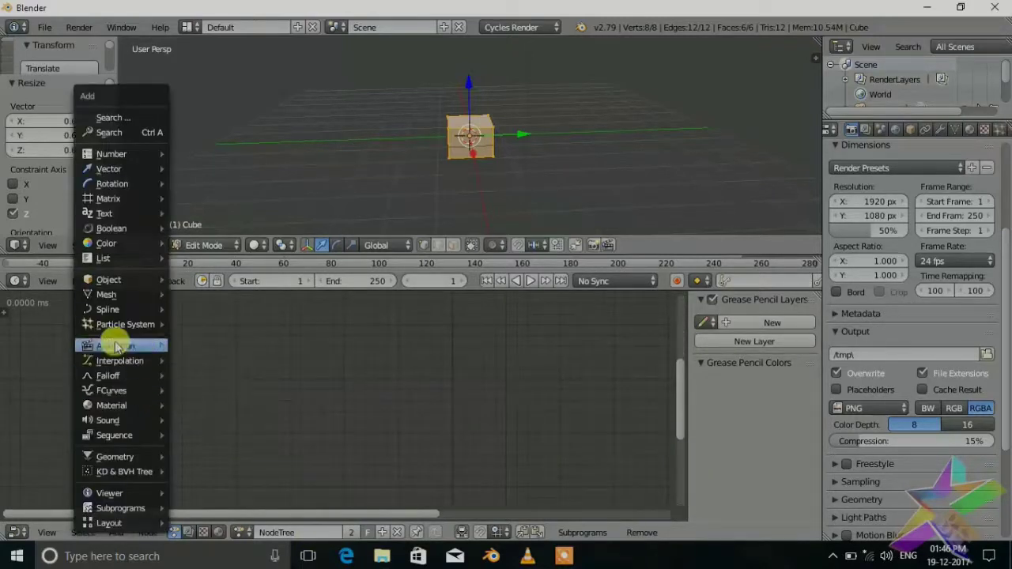
pyautogui.moveTo(140, 278)
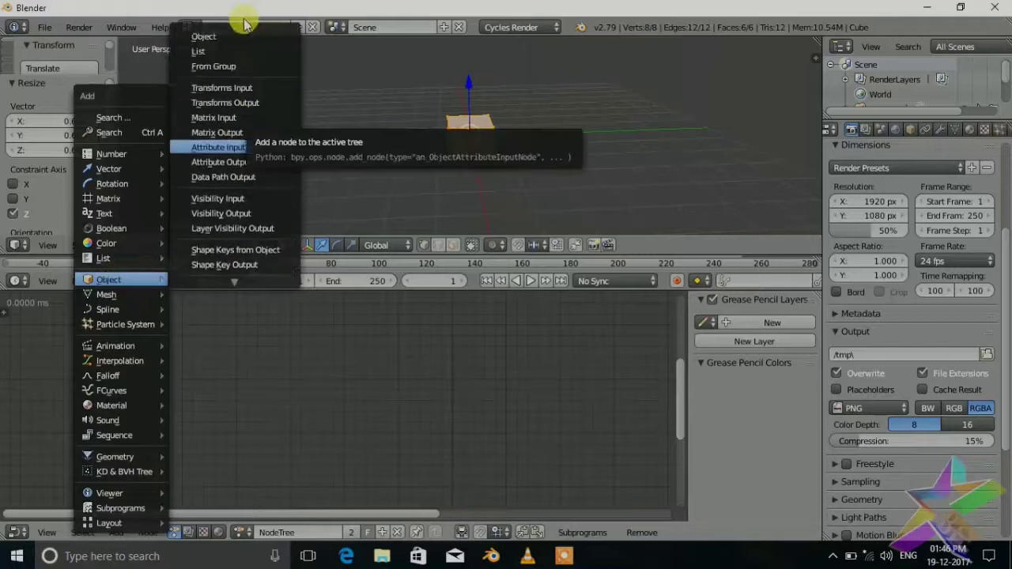
pyautogui.click(242, 34)
pyautogui.click(150, 360)
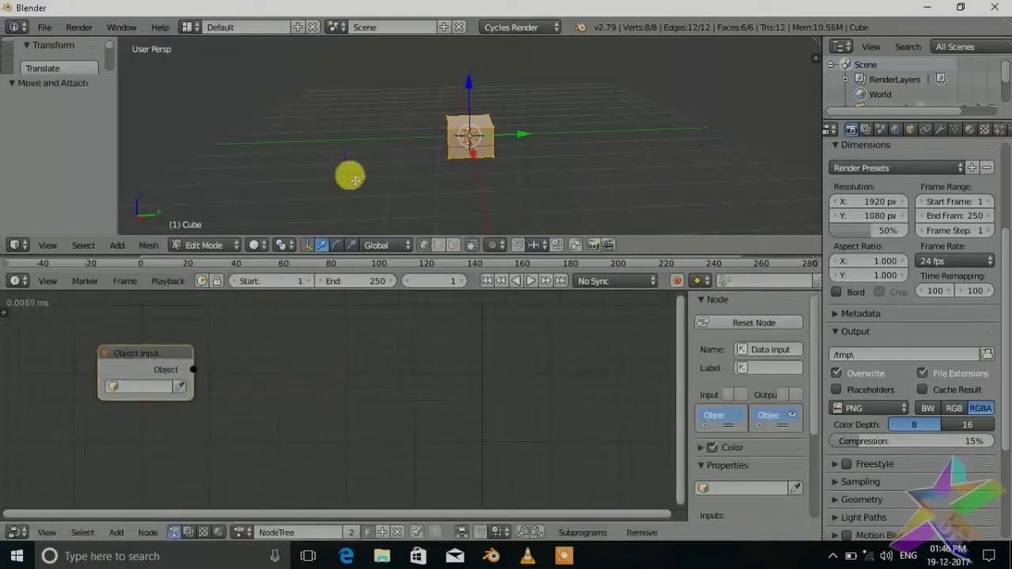
# - Return the cube to Object Mode and assign it as the object of the Object Input node
pyautogui.press('Tab')
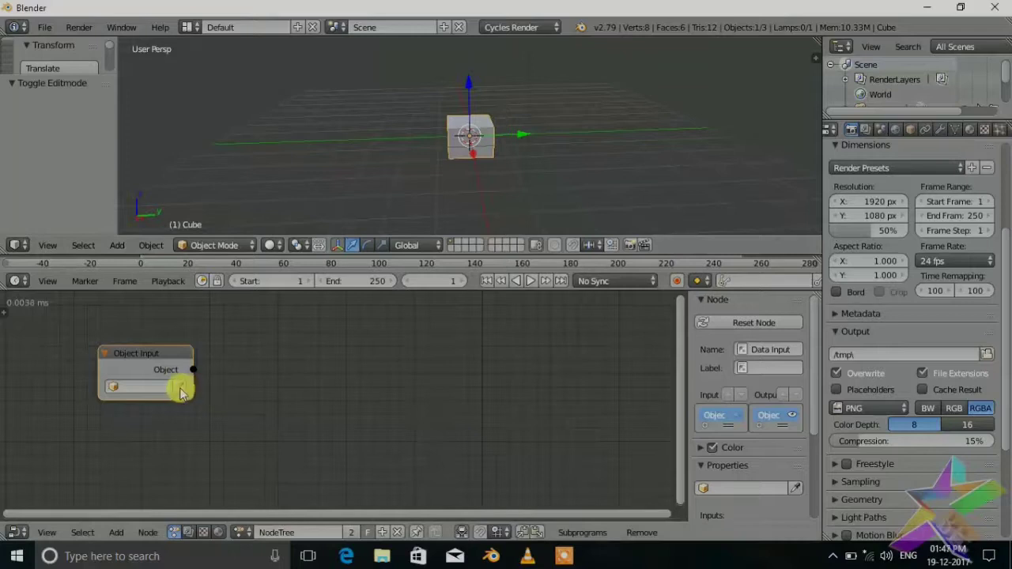
pyautogui.moveTo(140, 362); pyautogui.dragTo(143, 394)
pyautogui.scroll(-4, 256, 405)
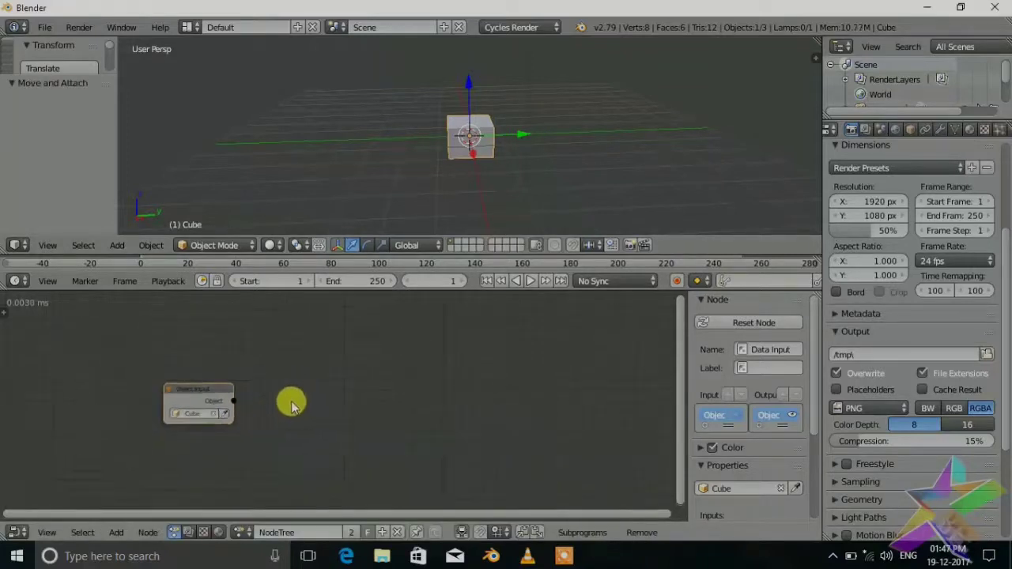
# - Add an Object Instancer node beside the Object Input node and link the Object output to its Source input
pyautogui.moveTo(291, 403); pyautogui.dragTo(233, 424, button='middle')
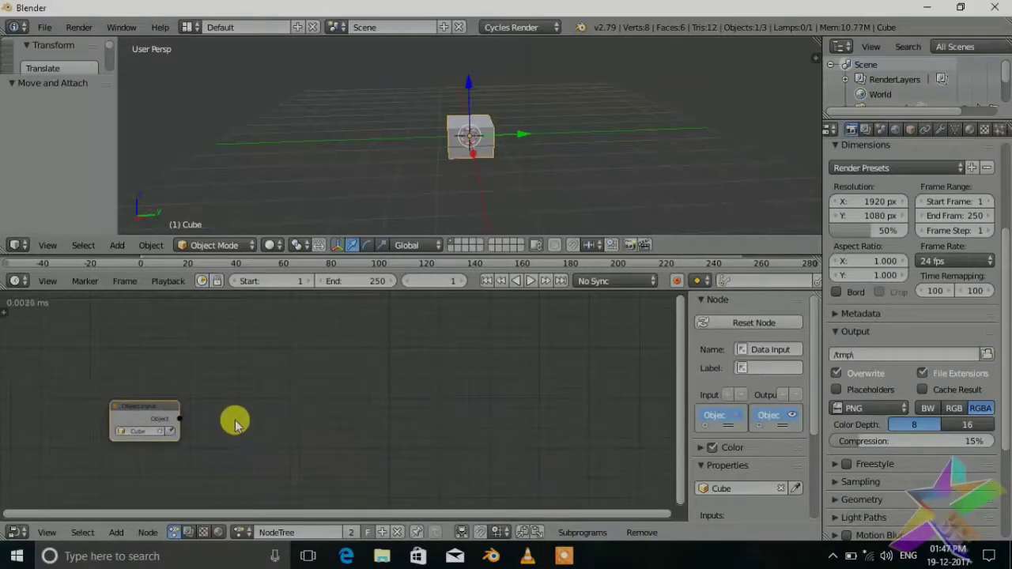
pyautogui.scroll(1, 201, 423)
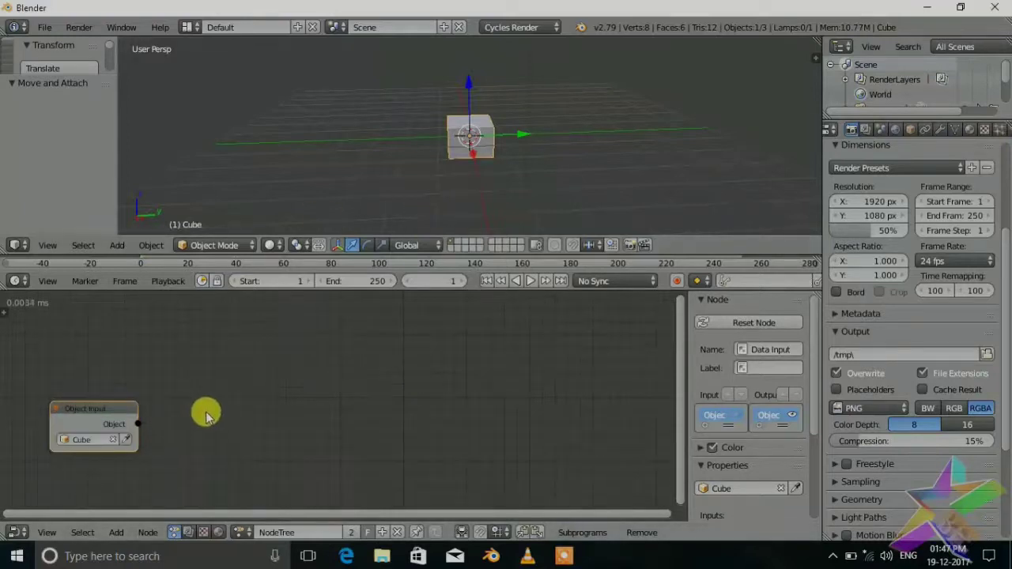
pyautogui.hotkey('shift', 'a')
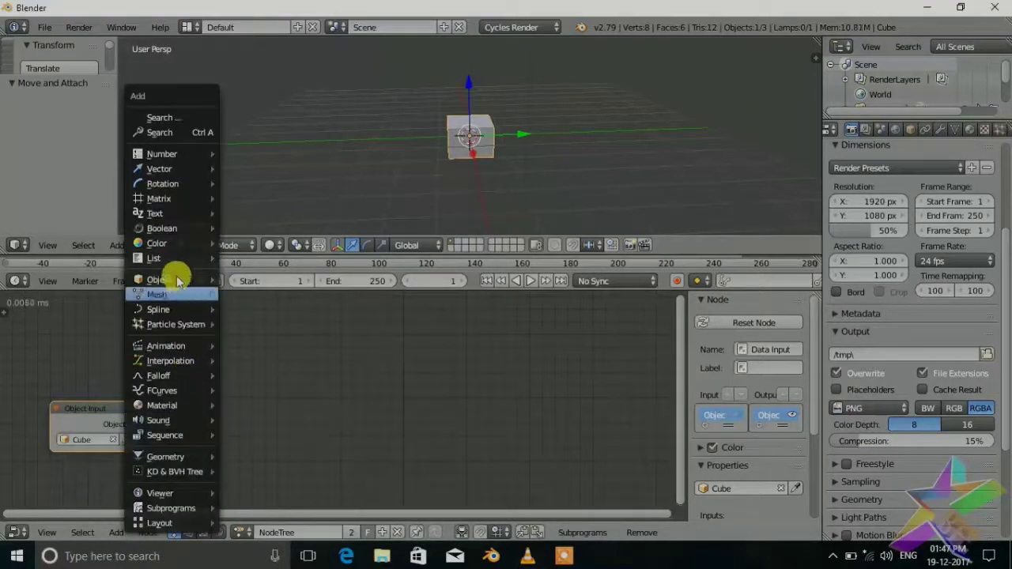
pyautogui.moveTo(178, 281)
pyautogui.click(259, 278)
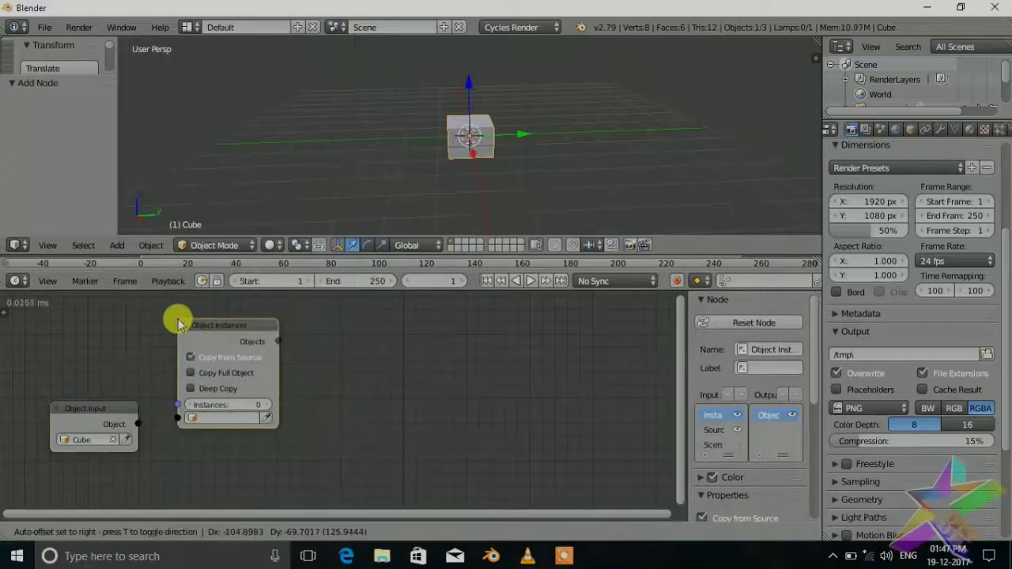
pyautogui.click(178, 321)
pyautogui.moveTo(139, 425); pyautogui.dragTo(184, 418)
pyautogui.moveTo(218, 341); pyautogui.dragTo(292, 352)
pyautogui.moveTo(108, 407); pyautogui.dragTo(157, 427)
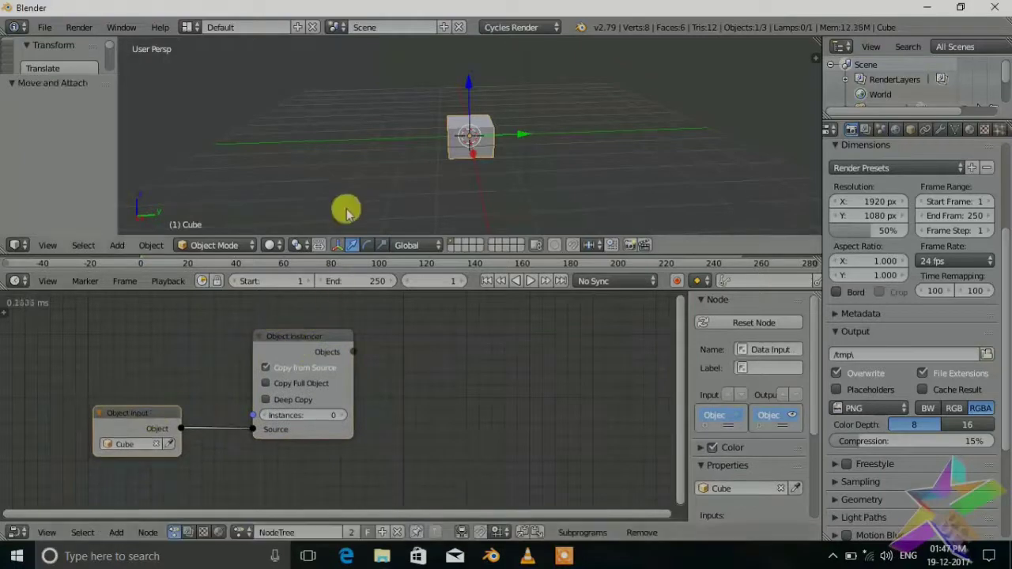
# - Add a Grid Mesh generator node above the Object Input node and set its mode to Step
pyautogui.moveTo(346, 210); pyautogui.dragTo(396, 54, button='middle')
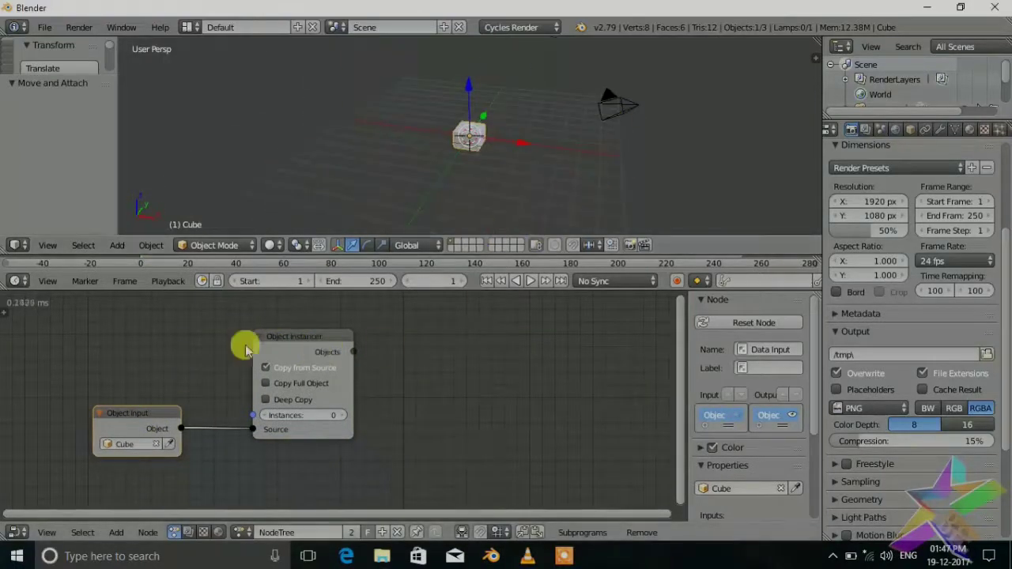
pyautogui.moveTo(239, 343); pyautogui.dragTo(432, 356, button='middle')
pyautogui.scroll(1, 425, 362)
pyautogui.moveTo(342, 372); pyautogui.dragTo(343, 402, button='middle')
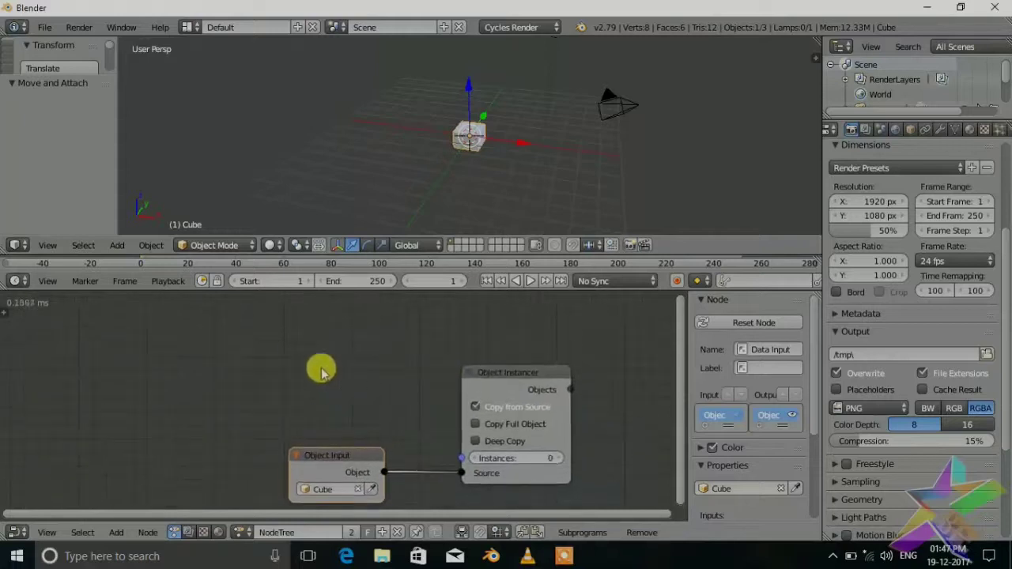
pyautogui.hotkey('shift', 'a')
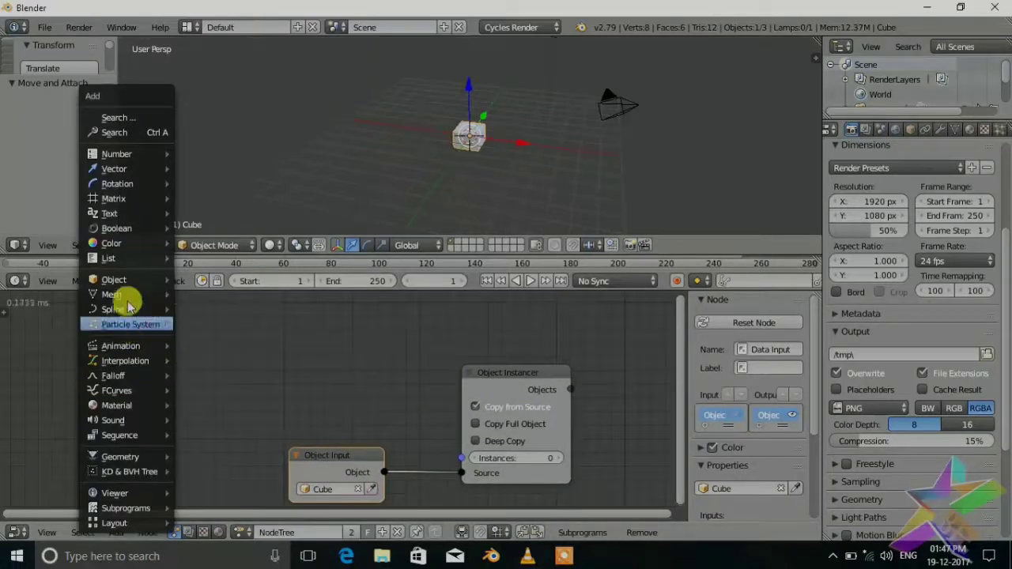
pyautogui.moveTo(120, 295)
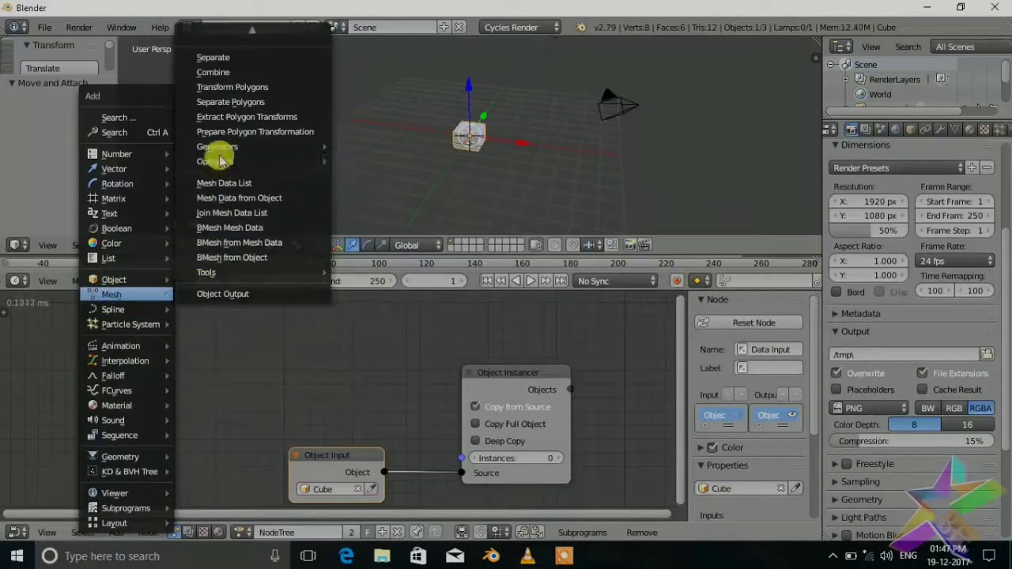
pyautogui.moveTo(226, 148)
pyautogui.click(362, 162)
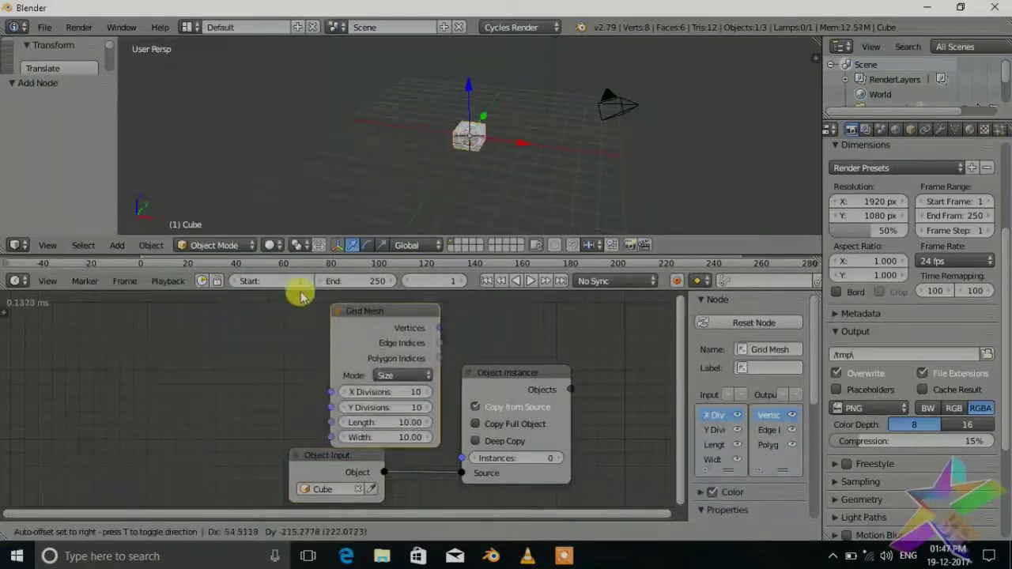
pyautogui.click(270, 286)
pyautogui.click(361, 357)
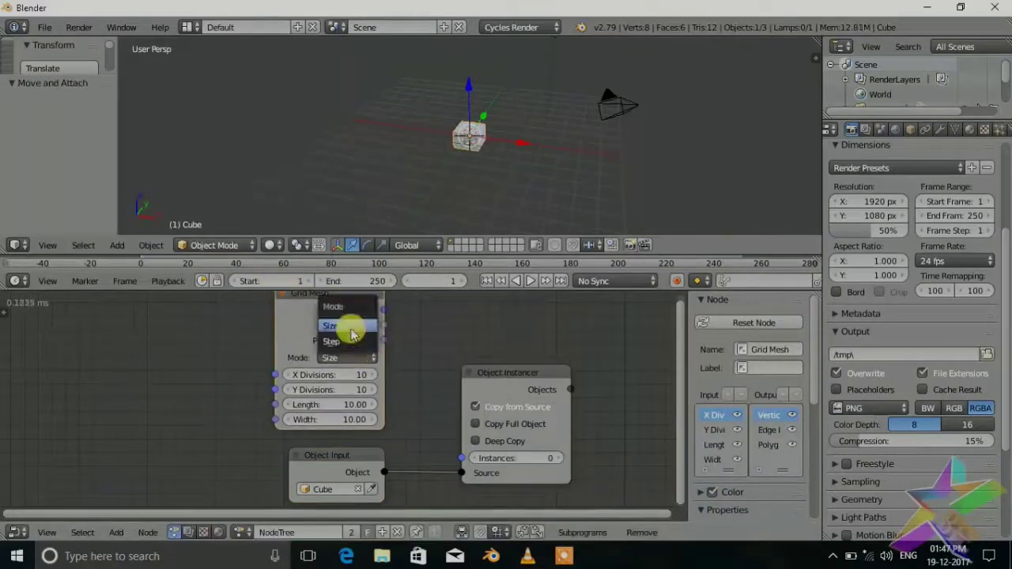
pyautogui.click(348, 340)
# - Link the Grid Mesh Vertices to the Object Instancer's Instances through a Get List Length node and show that node expanded
pyautogui.moveTo(508, 388); pyautogui.dragTo(592, 377)
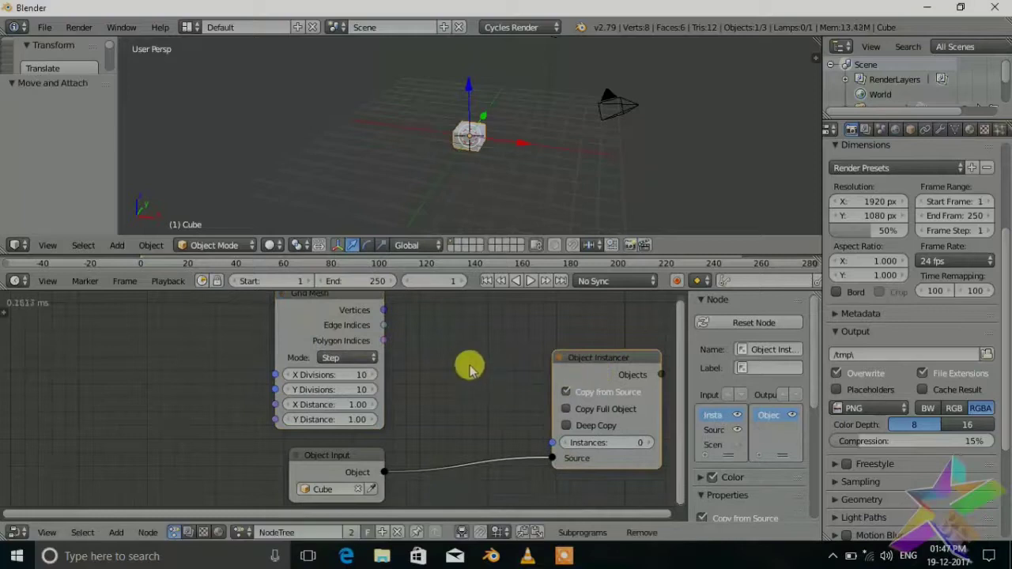
pyautogui.moveTo(467, 366); pyautogui.dragTo(334, 375, button='middle')
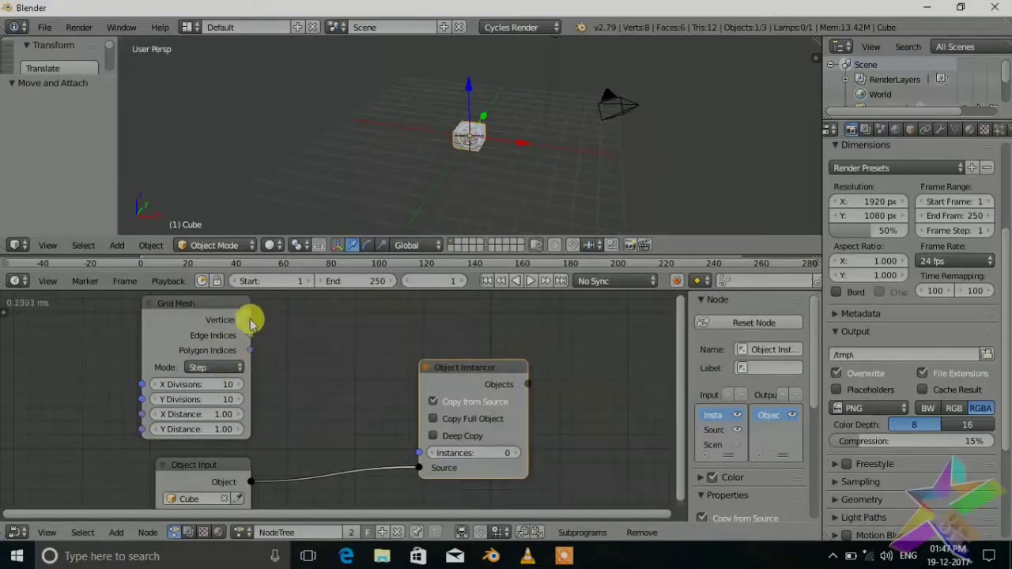
pyautogui.moveTo(250, 319); pyautogui.dragTo(418, 452)
pyautogui.click(288, 336)
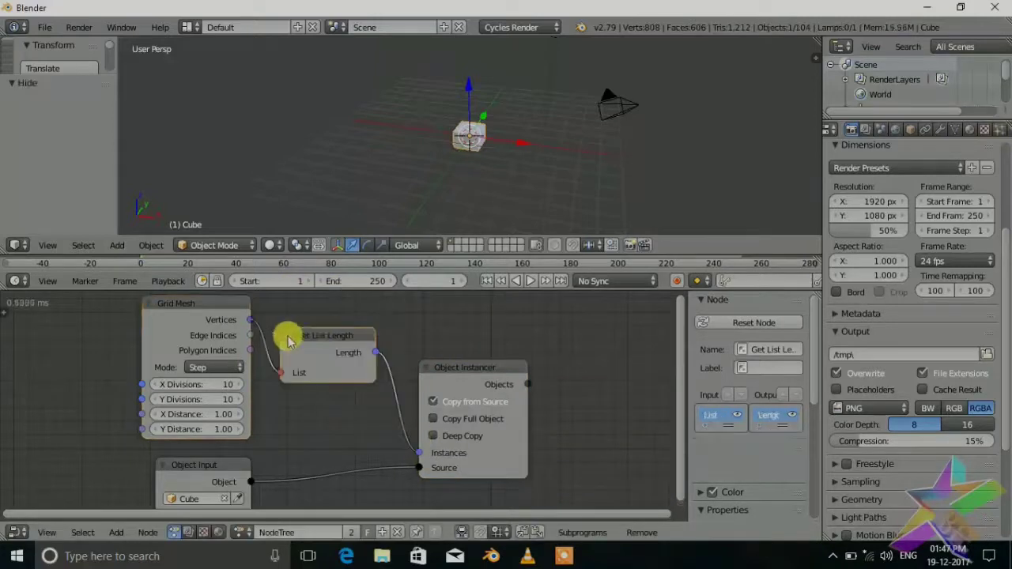
# - Collapse and re-expand the Get List Length node
pyautogui.click(290, 338)
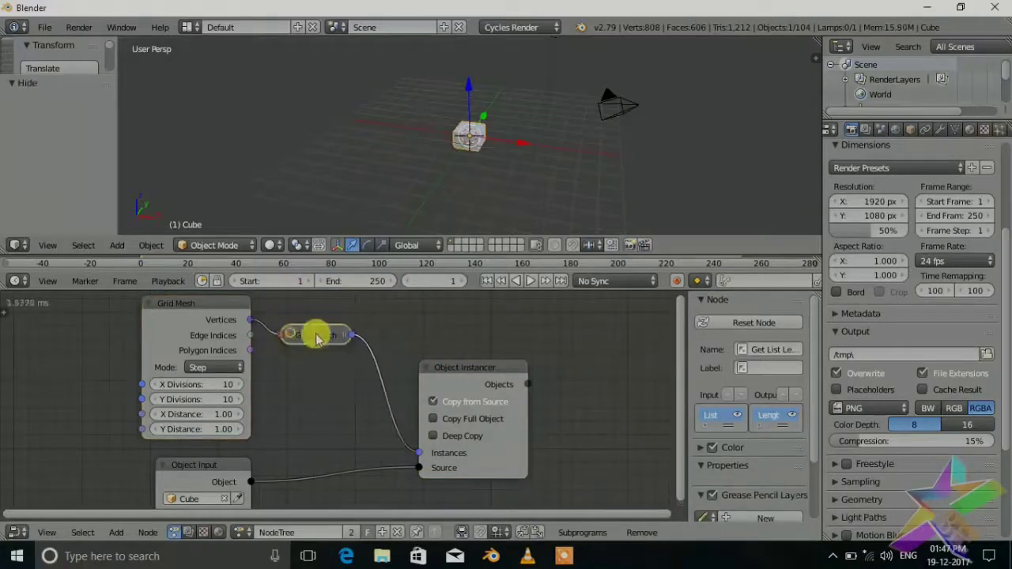
pyautogui.click(299, 338)
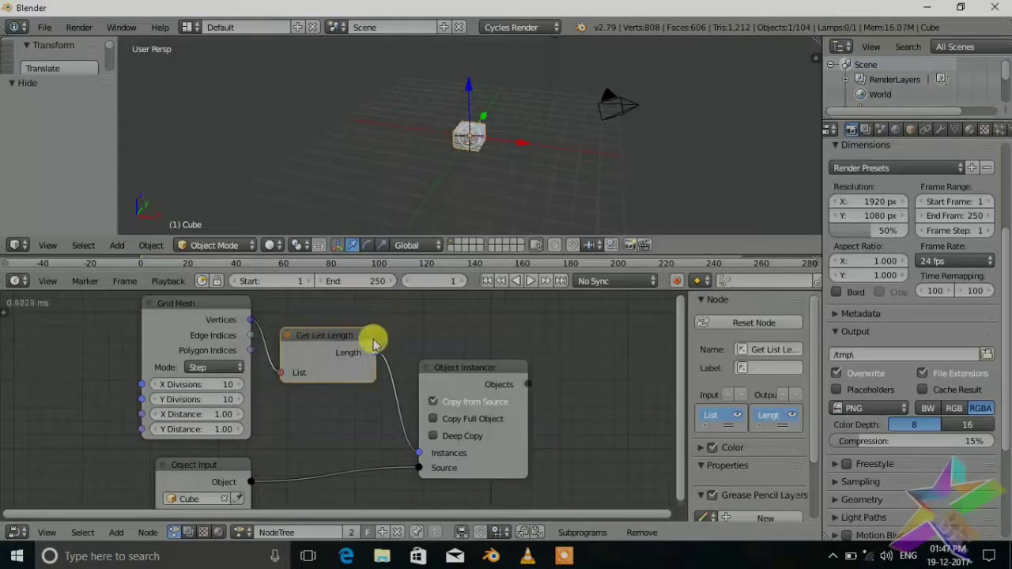
pyautogui.click(291, 338)
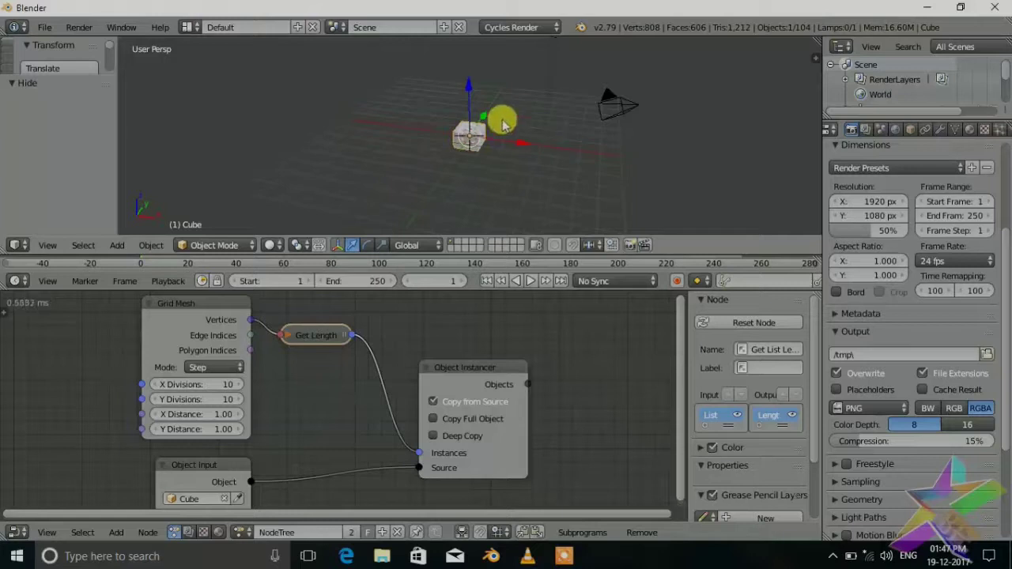
pyautogui.click(292, 335)
# - Add an Object Matrix Output node beyond the Object Instancer and link the Instancer's Objects output to its object input
pyautogui.moveTo(495, 362); pyautogui.dragTo(368, 359, button='middle')
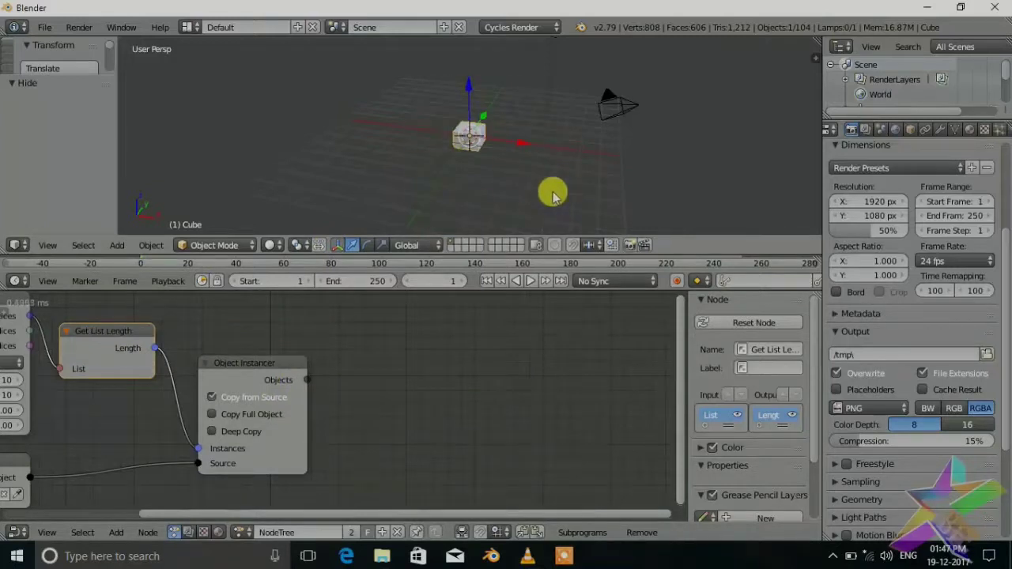
pyautogui.moveTo(388, 398); pyautogui.dragTo(275, 395, button='middle')
pyautogui.scroll(-2, 275, 395)
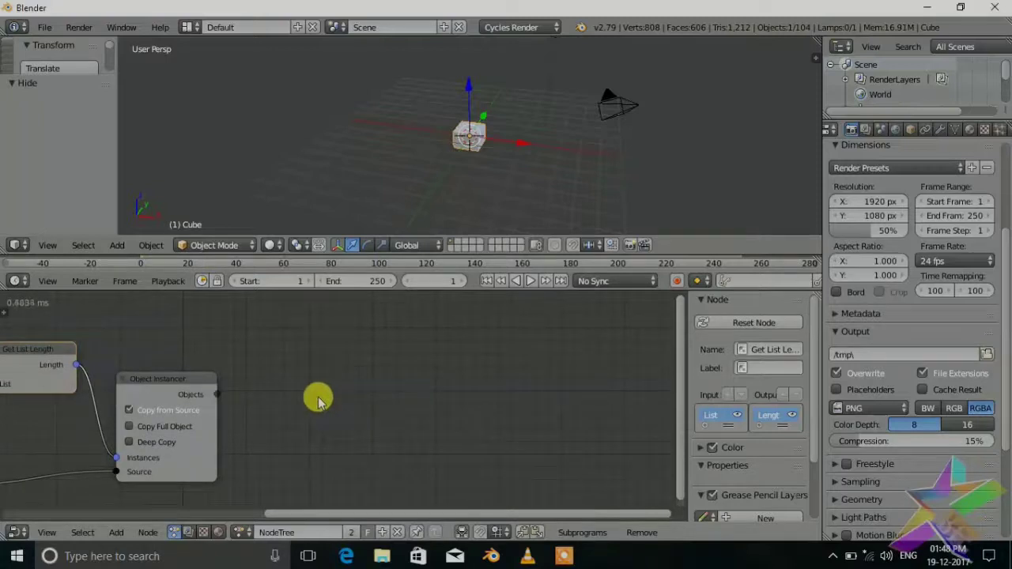
pyautogui.hotkey('shift', 'a')
pyautogui.moveTo(288, 283)
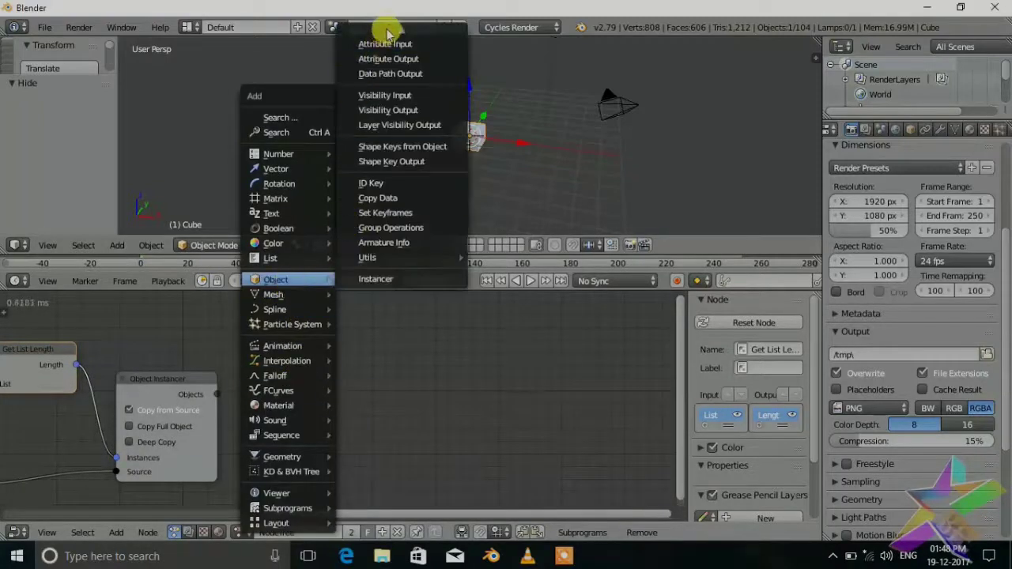
pyautogui.moveTo(387, 30)
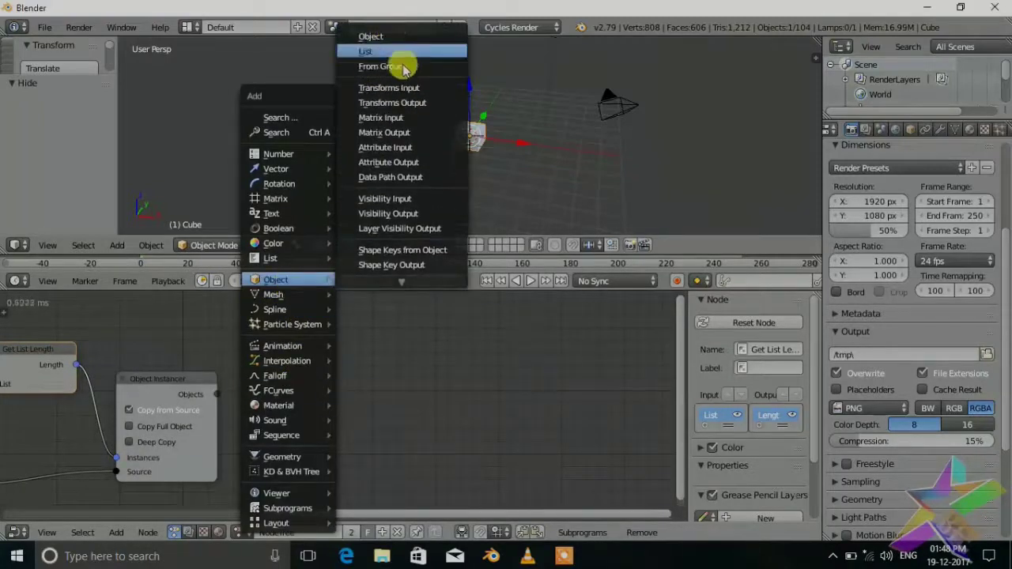
pyautogui.click(395, 132)
pyautogui.click(398, 360)
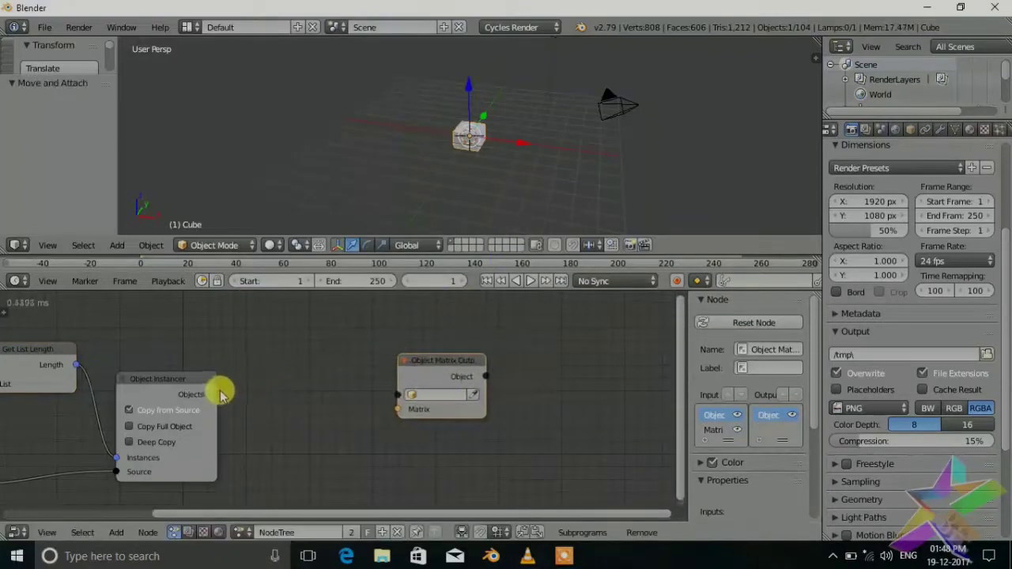
pyautogui.moveTo(216, 393); pyautogui.dragTo(399, 401)
# - Add a Replicate Matrix node above the Object Instancer and link its Matrices output to the Object Matrix Output's Matrix input
pyautogui.moveTo(226, 361); pyautogui.dragTo(446, 380, button='middle')
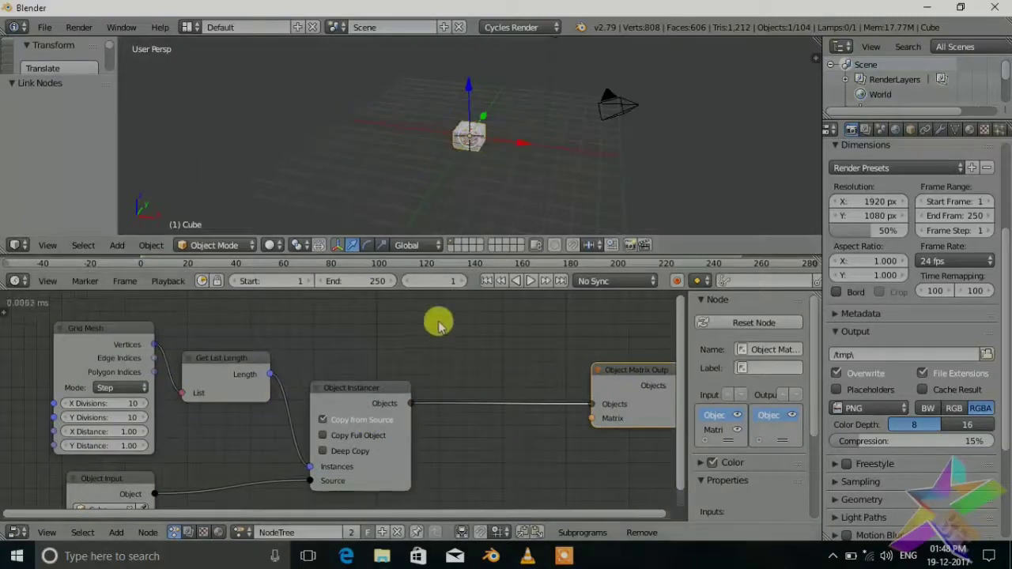
pyautogui.moveTo(439, 349); pyautogui.dragTo(429, 395, button='middle')
pyautogui.scroll(1, 358, 375)
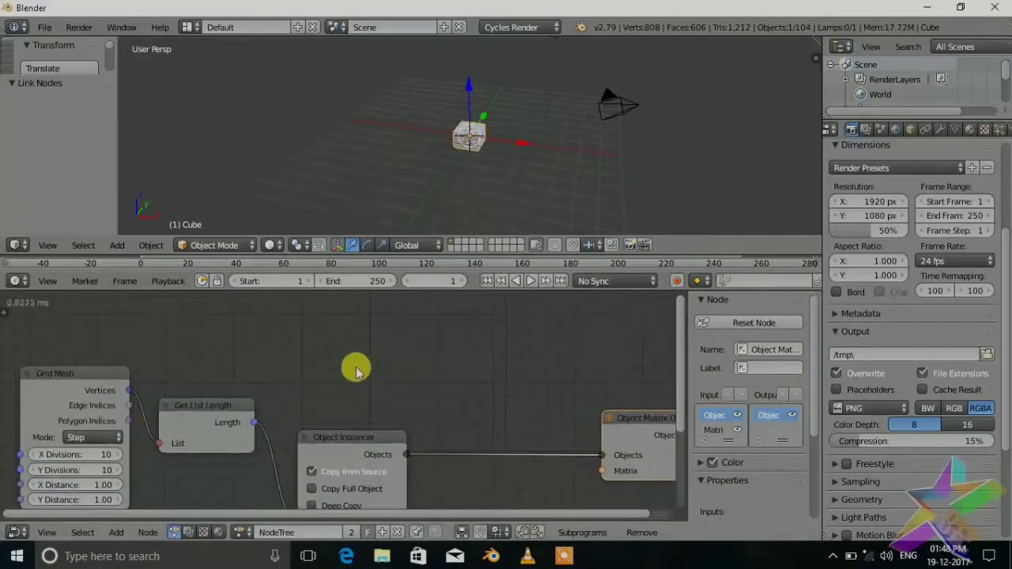
pyautogui.hotkey('shift', 'a')
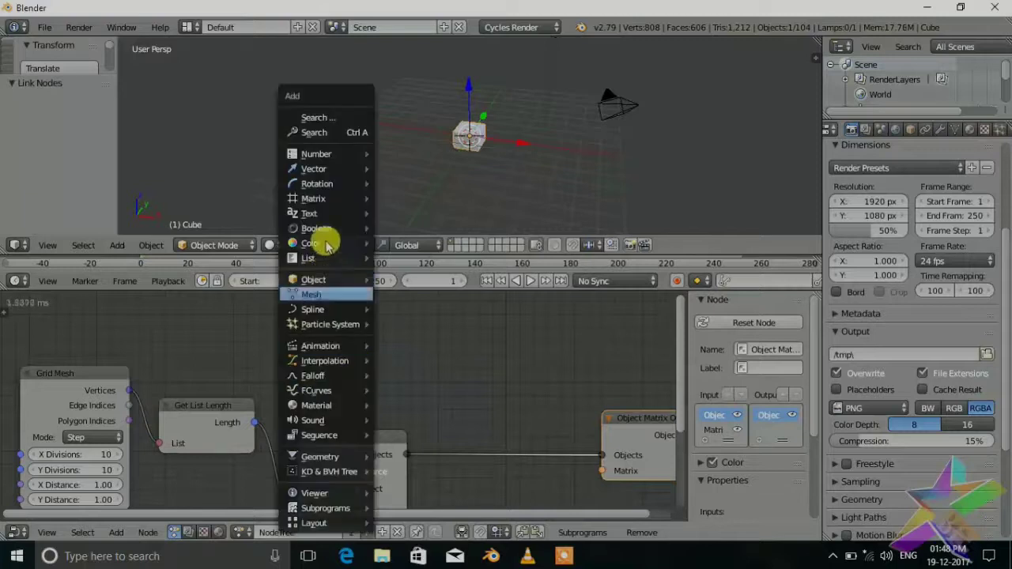
pyautogui.moveTo(327, 198)
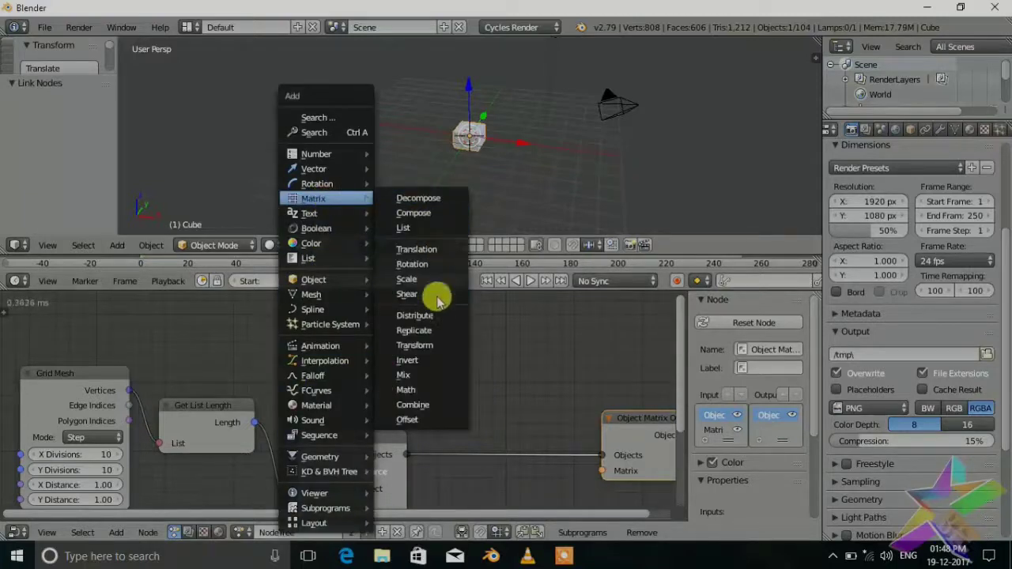
pyautogui.click(439, 330)
pyautogui.click(367, 311)
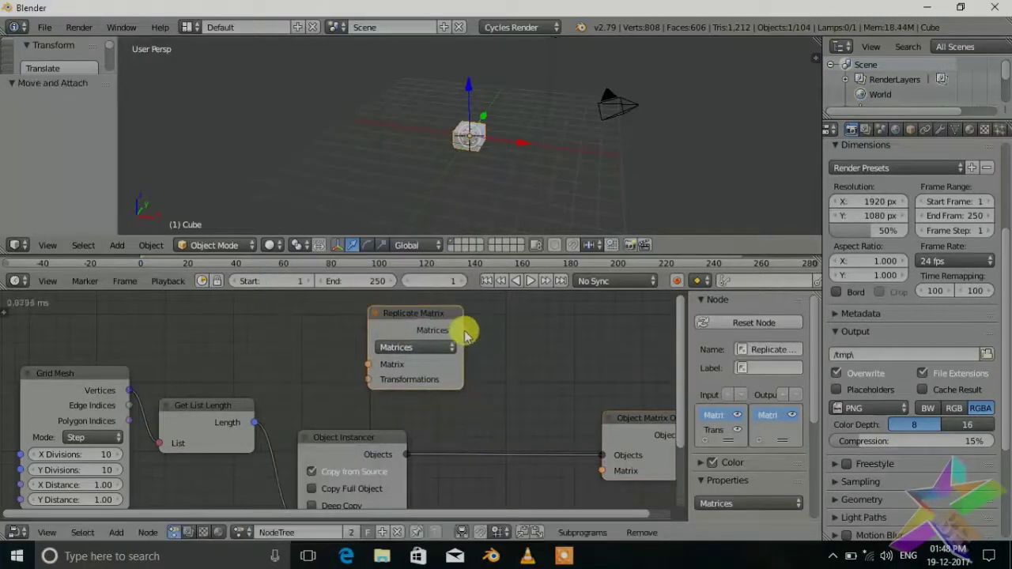
pyautogui.moveTo(464, 330); pyautogui.dragTo(604, 472)
# - Set the Replicate Matrix transformation type to Vectors and link the Grid Mesh Vertices to its Transformations input
pyautogui.click(417, 347)
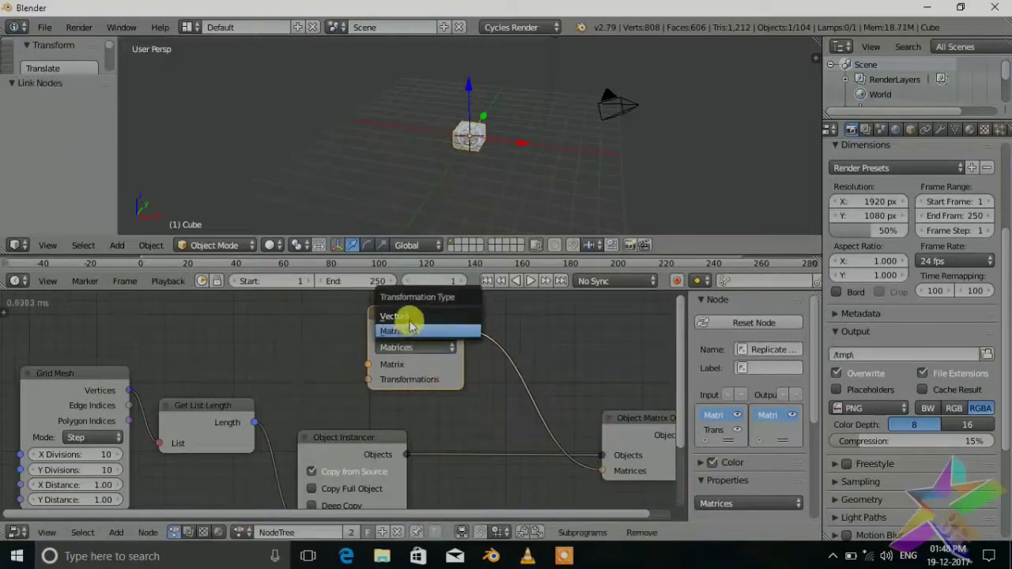
pyautogui.click(411, 321)
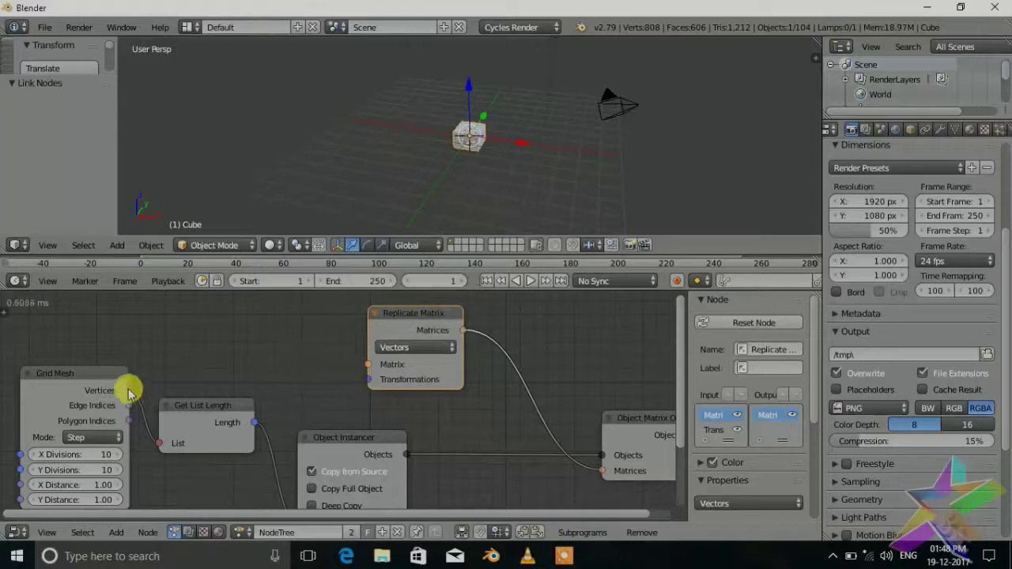
pyautogui.moveTo(129, 390); pyautogui.dragTo(370, 382)
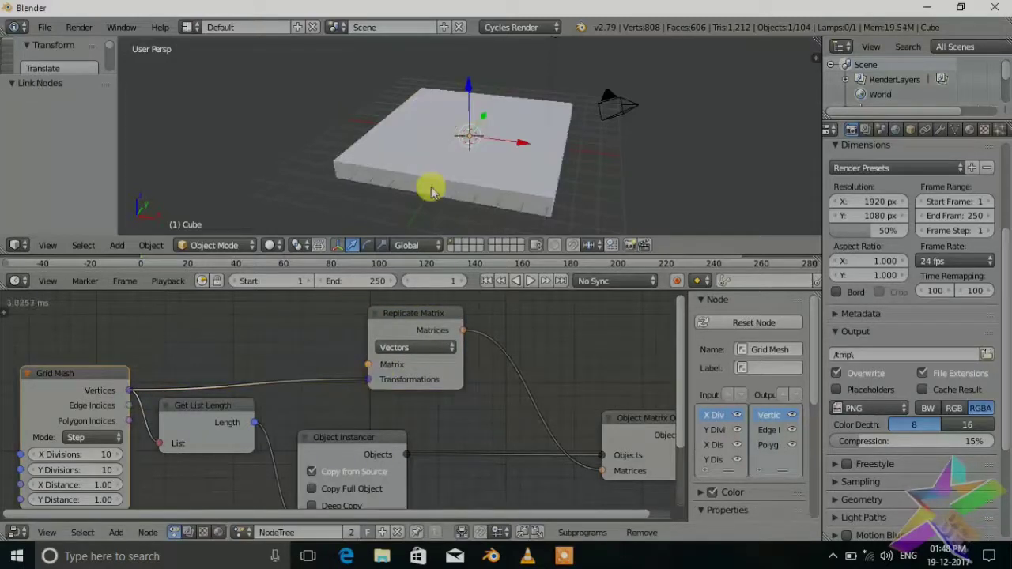
# - Set the Grid Mesh X Distance and Y Distance to 1.41
pyautogui.moveTo(379, 158); pyautogui.dragTo(438, 98, button='middle')
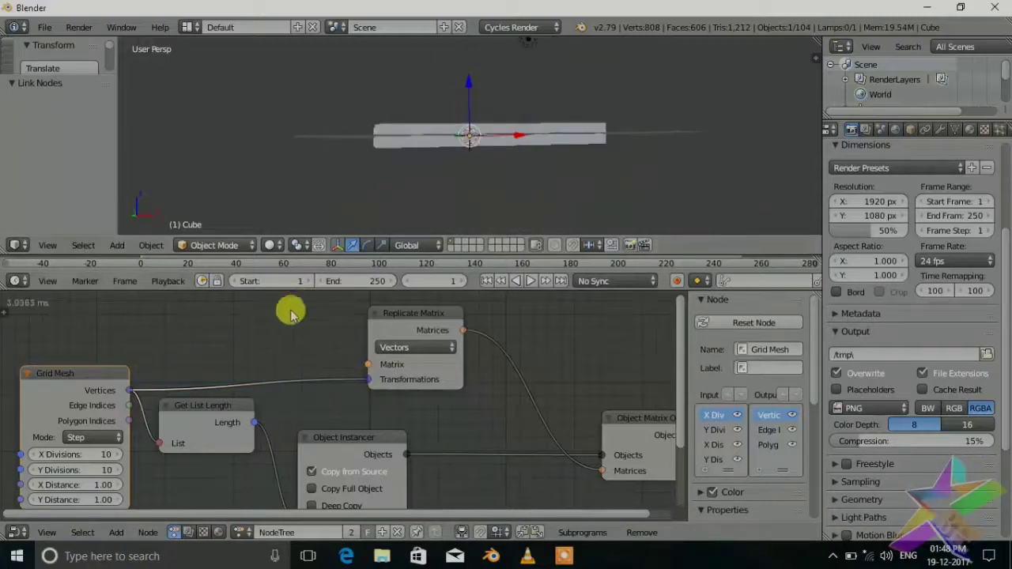
pyautogui.moveTo(353, 505); pyautogui.dragTo(533, 387, button='middle')
pyautogui.moveTo(439, 103); pyautogui.dragTo(395, 203, button='middle')
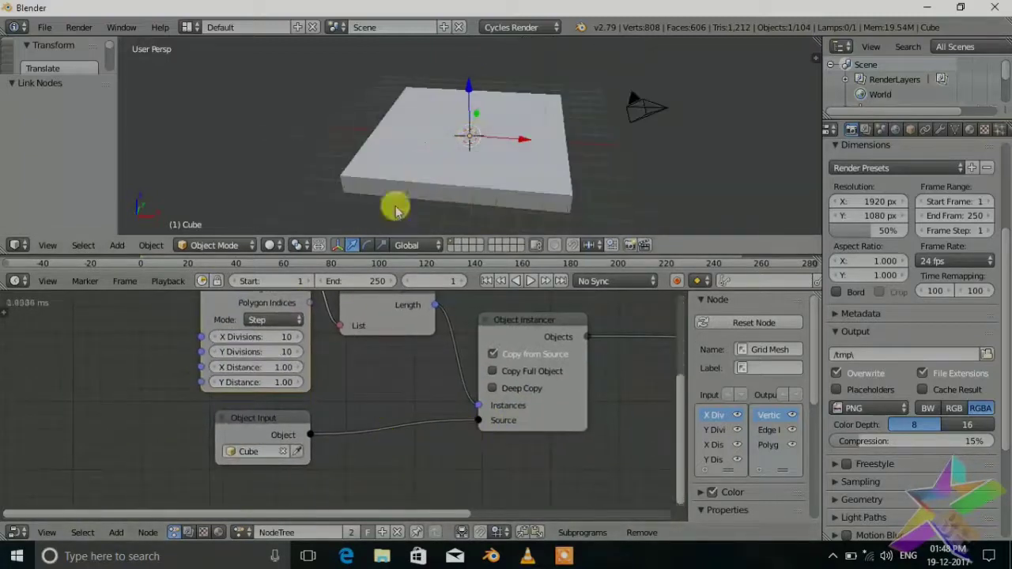
pyautogui.scroll(1, 301, 370)
pyautogui.moveTo(303, 356); pyautogui.dragTo(331, 356)
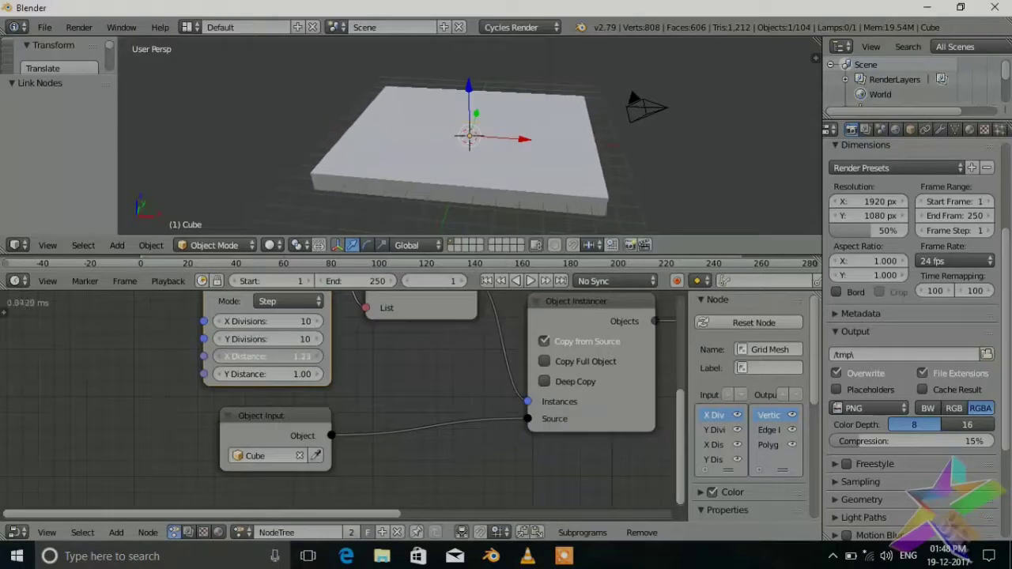
pyautogui.moveTo(330, 356); pyautogui.dragTo(271, 372)
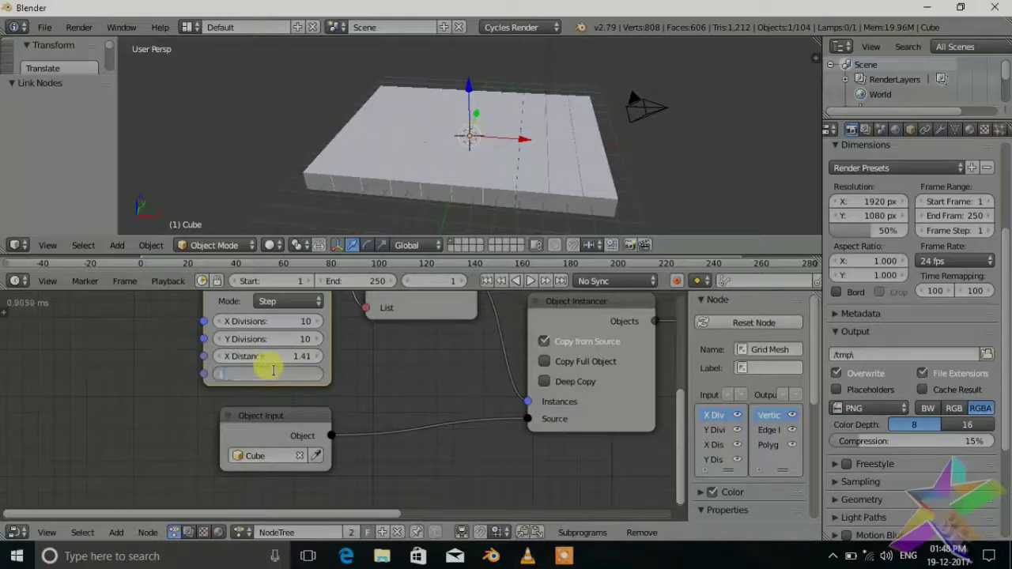
pyautogui.press('Return')
# - Set the Grid Mesh X Divisions and Y Divisions to 20
pyautogui.click(279, 320)
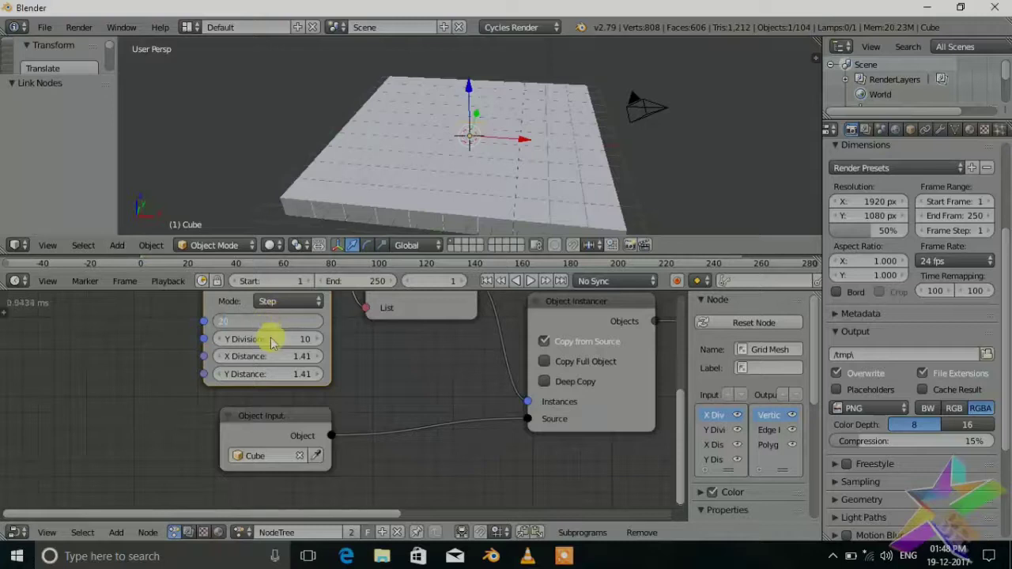
pyautogui.doubleClick(270, 339)
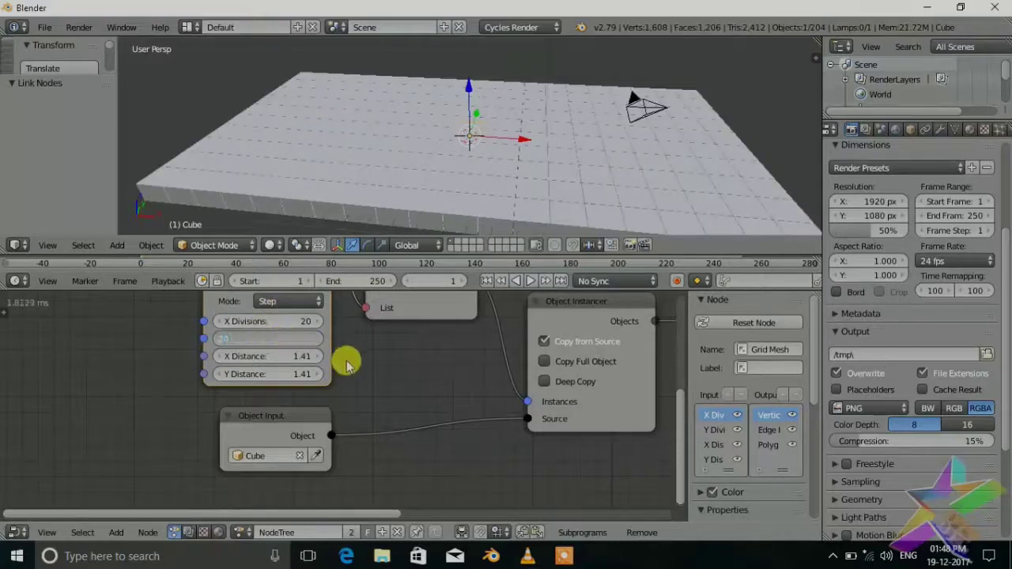
pyautogui.write('20')
pyautogui.press('Return')
# - Move the Object Matrix Output node farther from the Object Instancer to make room for another node
pyautogui.scroll(-4, 420, 359)
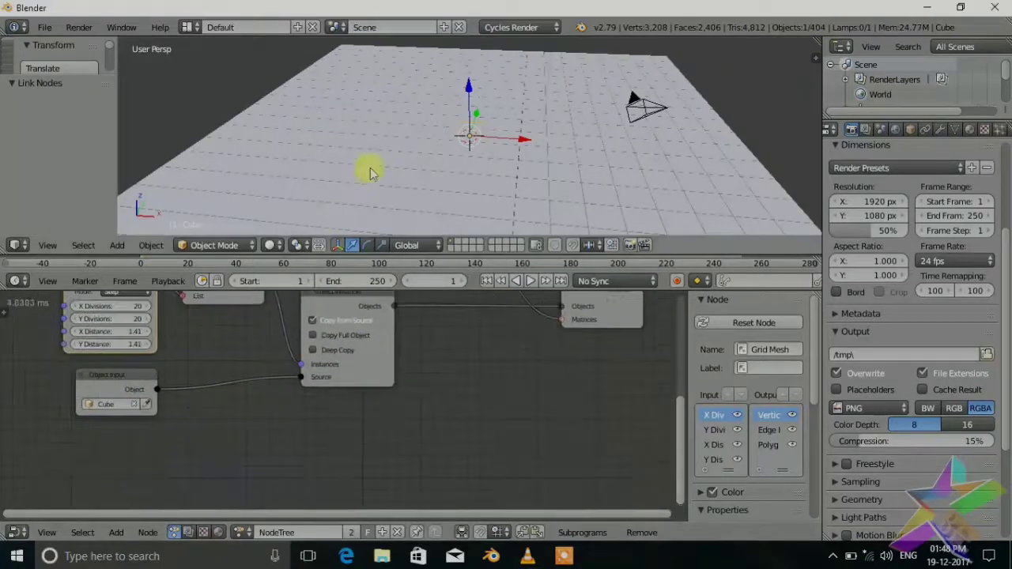
pyautogui.scroll(-5, 370, 168)
pyautogui.moveTo(327, 147); pyautogui.dragTo(442, 170, button='middle')
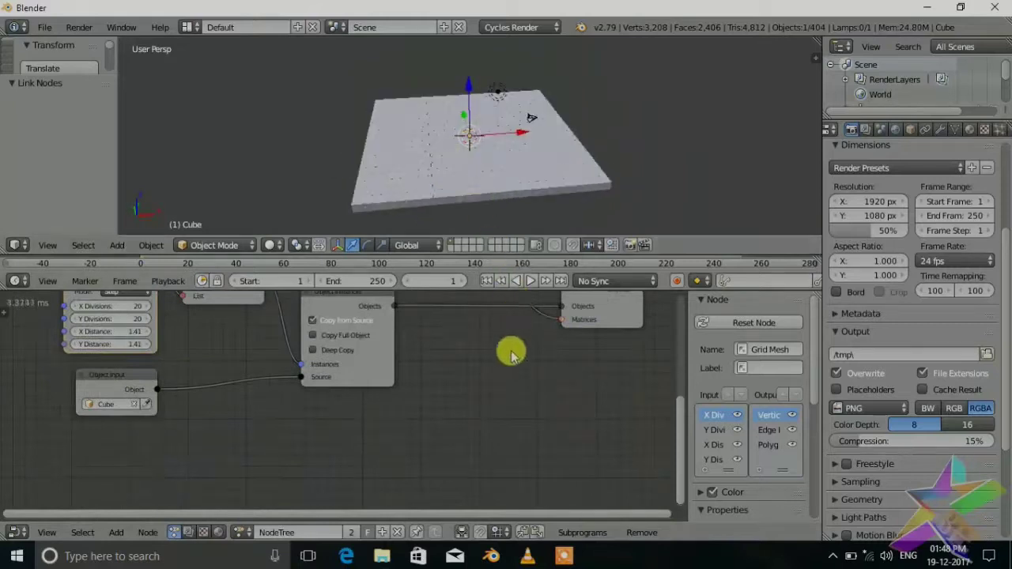
pyautogui.moveTo(514, 380); pyautogui.dragTo(574, 456, button='middle')
pyautogui.moveTo(462, 353); pyautogui.dragTo(374, 381, button='middle')
pyautogui.click(624, 378)
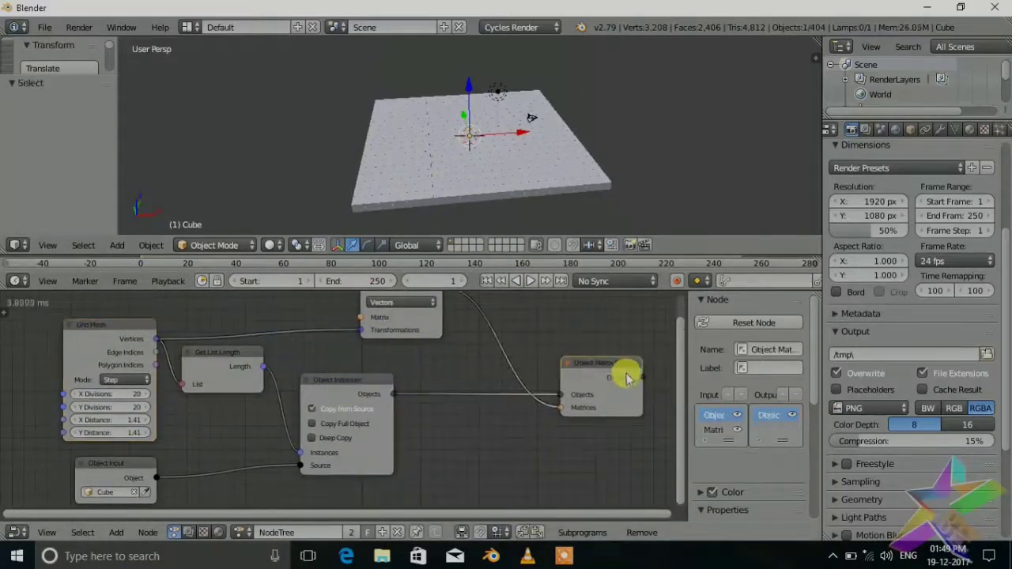
pyautogui.moveTo(627, 378); pyautogui.dragTo(663, 384)
# - Insert an Offset Matrix node into the link between Replicate Matrix and Object Matrix Output
pyautogui.moveTo(432, 377); pyautogui.dragTo(395, 389, button='middle')
pyautogui.hotkey('shift', 'a')
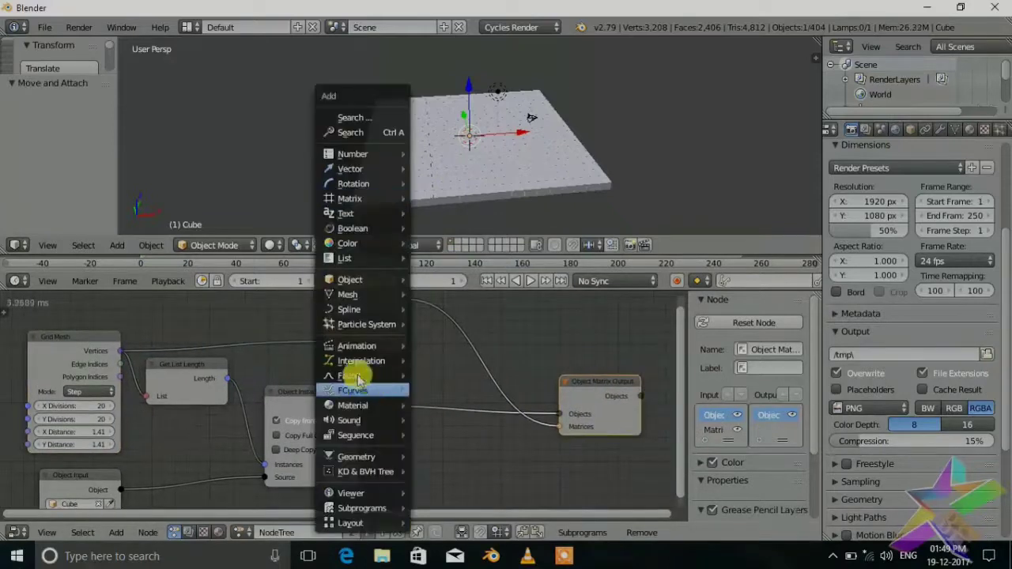
pyautogui.moveTo(355, 200)
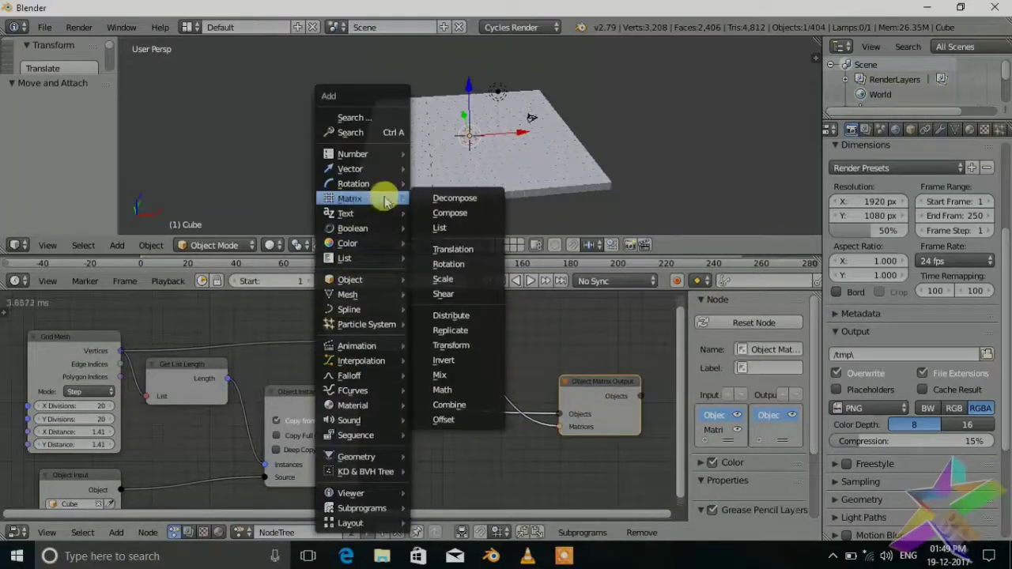
pyautogui.click(457, 419)
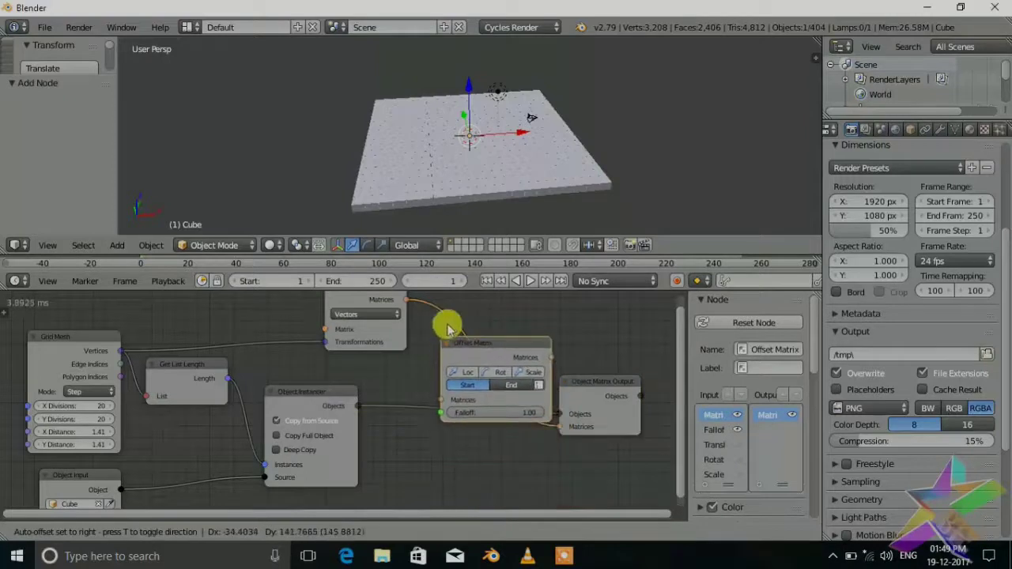
pyautogui.click(449, 315)
# - Enable Loc on the Offset Matrix node, choose End, and set its Z translation to 1.00 and Falloff to 0.00
pyautogui.moveTo(553, 406); pyautogui.dragTo(557, 374, button='middle')
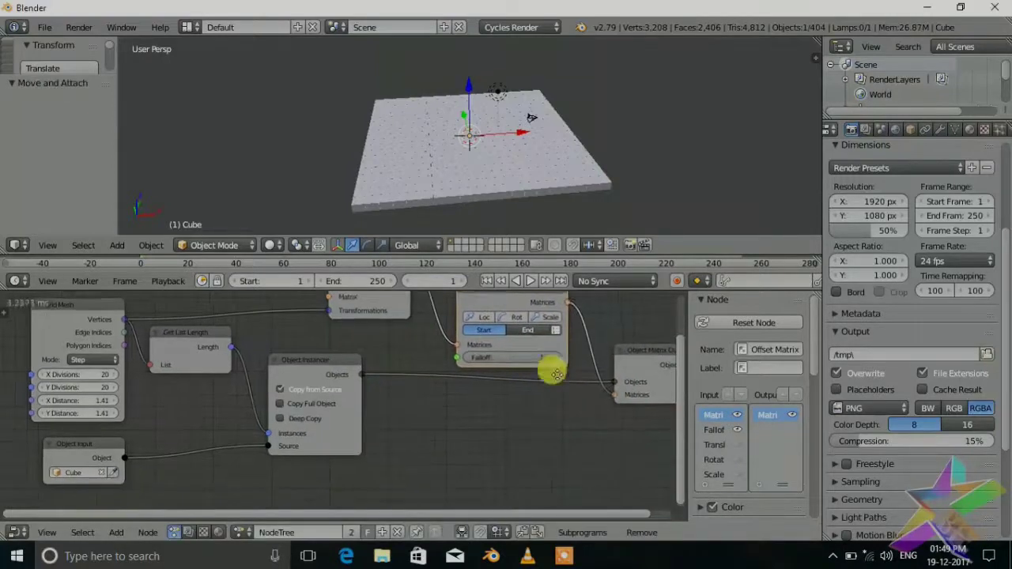
pyautogui.scroll(-2, 498, 321)
pyautogui.moveTo(488, 312); pyautogui.dragTo(493, 409)
pyautogui.scroll(3, 475, 347)
pyautogui.click(452, 376)
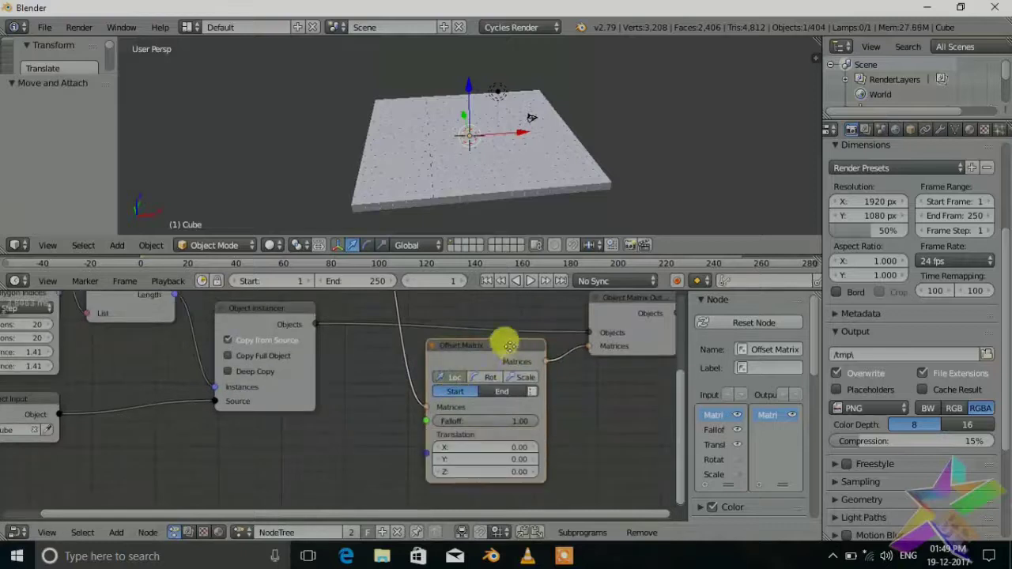
pyautogui.moveTo(510, 346); pyautogui.dragTo(496, 318, button='middle')
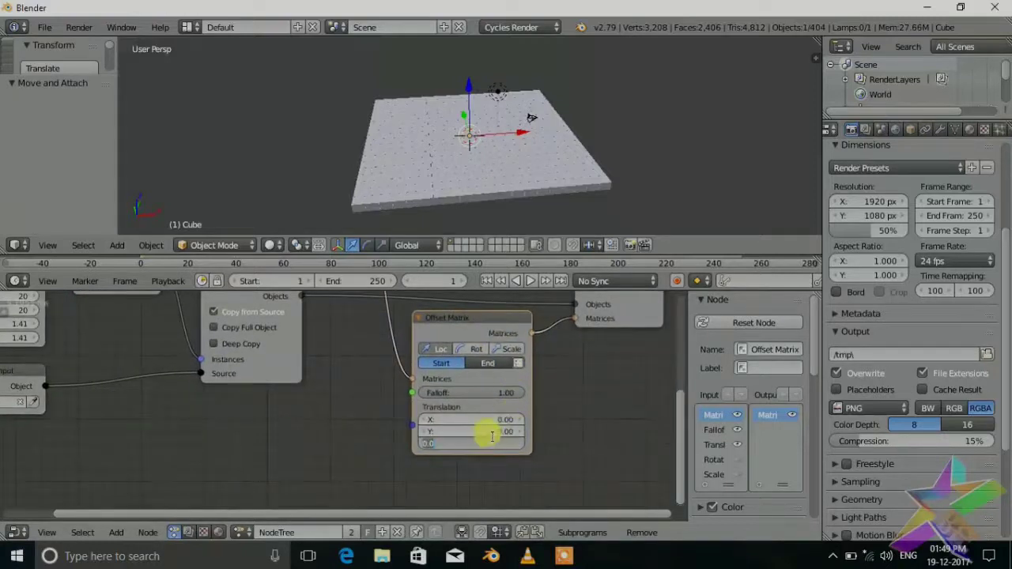
pyautogui.press('Return')
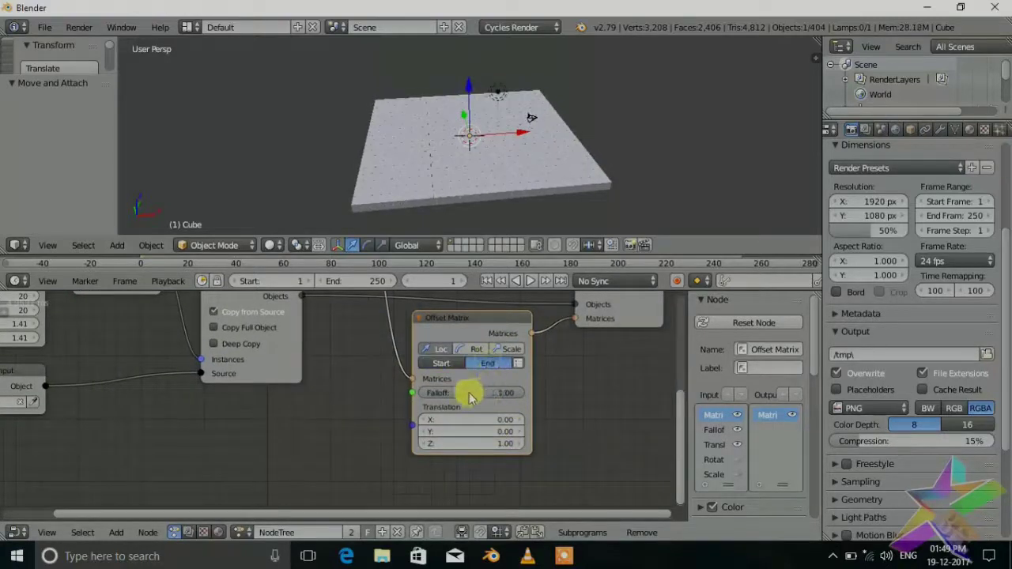
pyautogui.moveTo(474, 392); pyautogui.dragTo(375, 392)
# - Add a Wiggle Falloff node below the Object Instancer and link its output to the Offset Matrix Falloff input
pyautogui.moveTo(457, 148); pyautogui.dragTo(453, 117, button='middle')
pyautogui.moveTo(369, 402); pyautogui.dragTo(520, 385, button='middle')
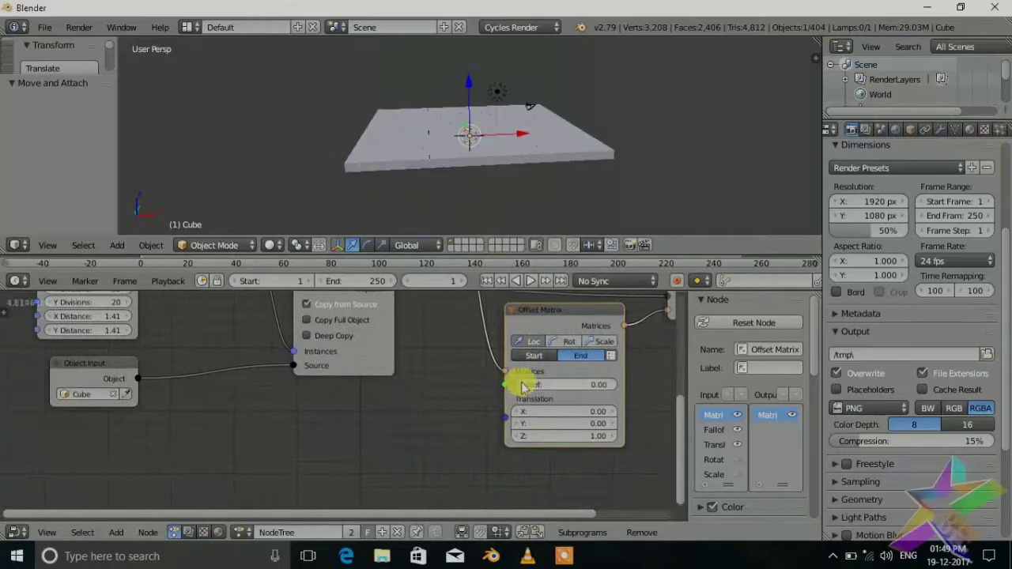
pyautogui.hotkey('shift', 'a')
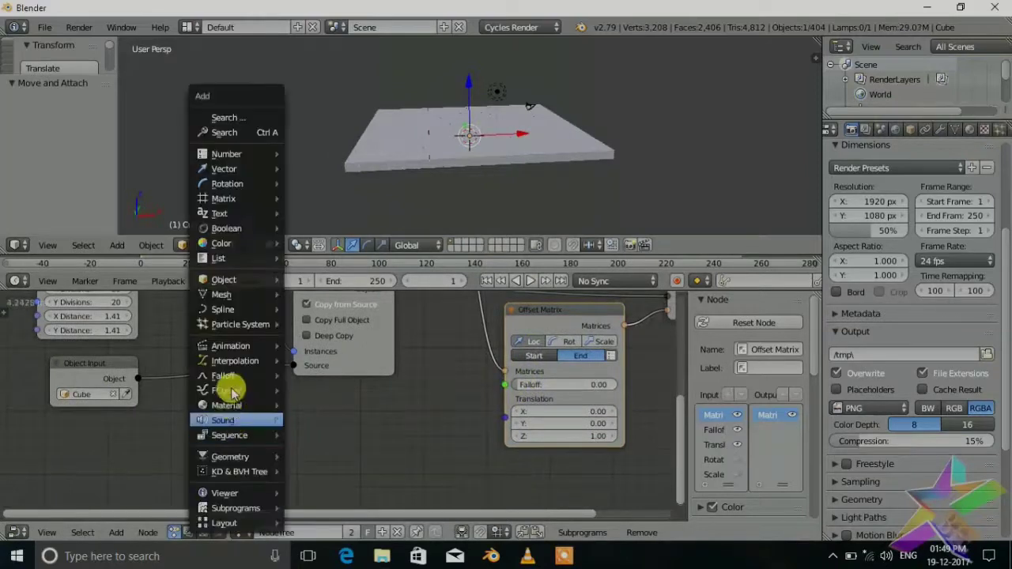
pyautogui.moveTo(285, 378)
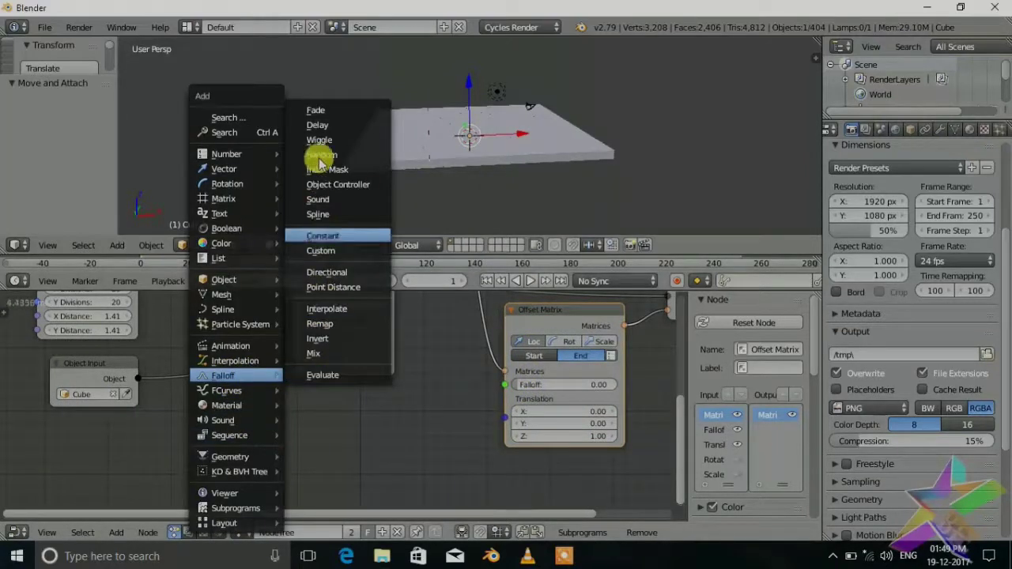
pyautogui.click(356, 140)
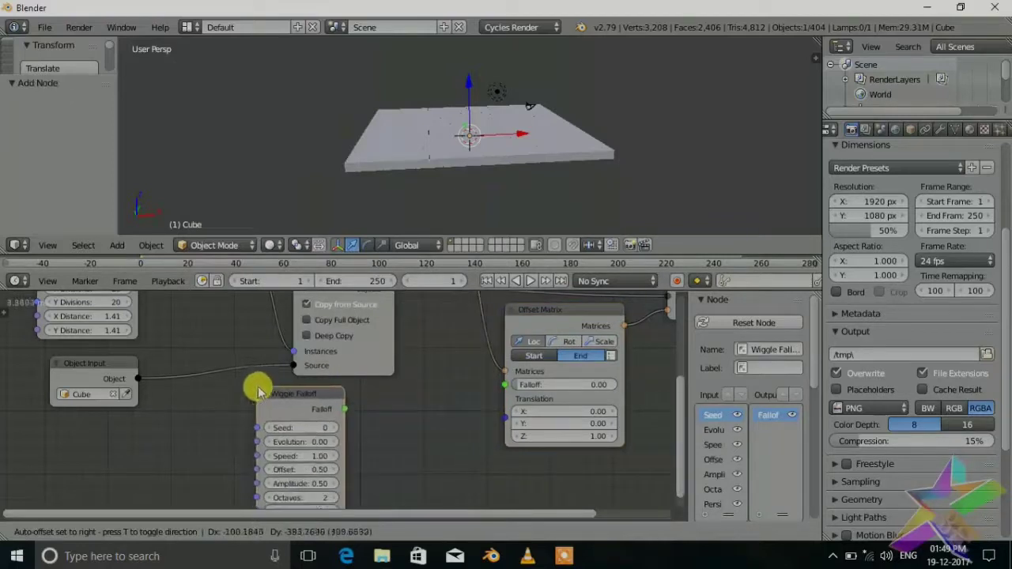
pyautogui.click(260, 386)
pyautogui.moveTo(348, 407)
pyautogui.mouseDown()
pyautogui.moveTo(356, 393)
pyautogui.moveTo(448, 373)
pyautogui.moveTo(505, 385)
pyautogui.mouseUp()
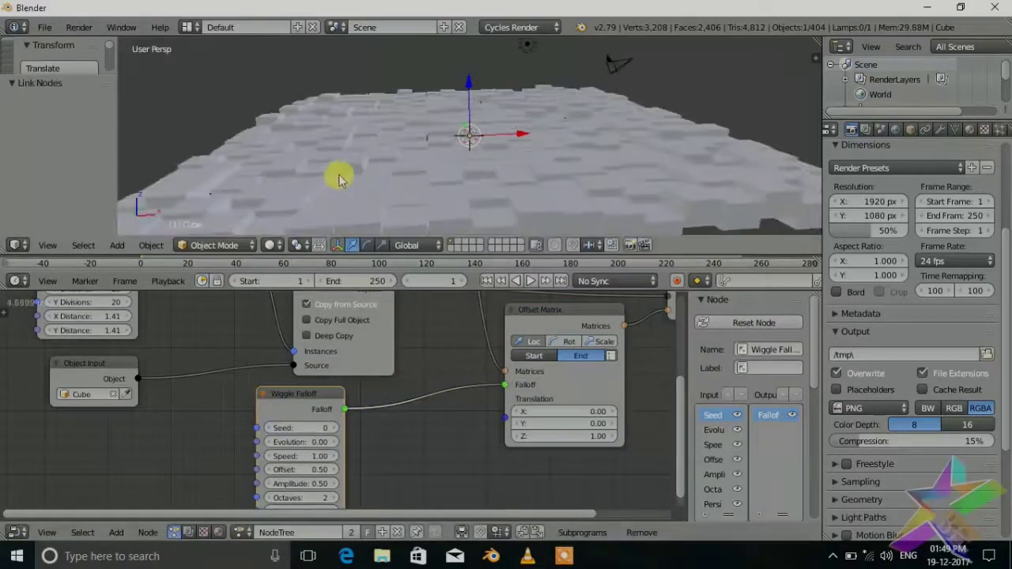
# - Set the Wiggle Falloff node's Evolution to 10.00 and check the offset cubes from another angle
pyautogui.moveTo(339, 179)
pyautogui.mouseDown(button='middle')
pyautogui.moveTo(400, 158)
pyautogui.moveTo(599, 167)
pyautogui.mouseUp(button='middle')
pyautogui.moveTo(426, 397); pyautogui.dragTo(422, 359, button='middle')
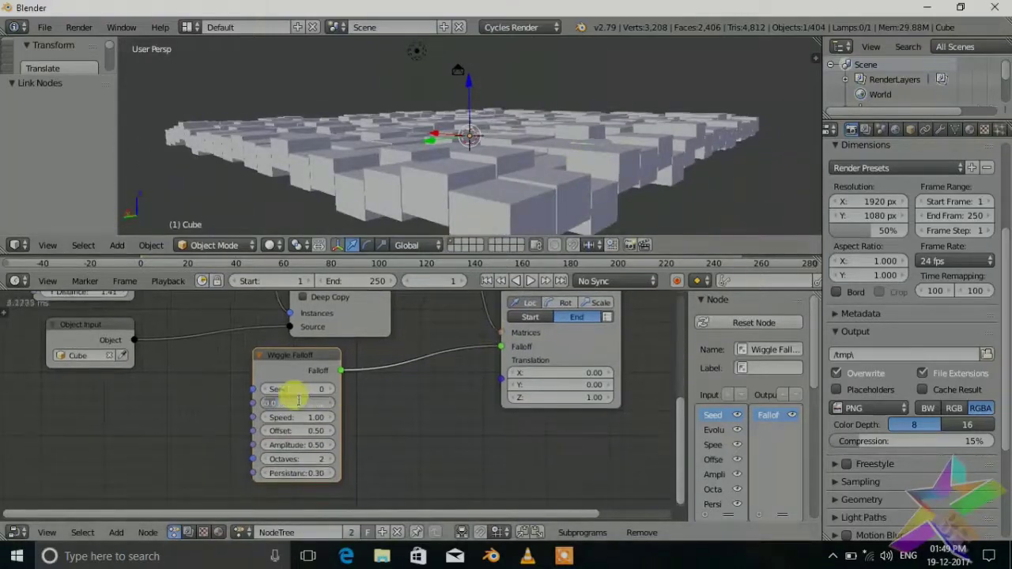
pyautogui.moveTo(298, 400); pyautogui.dragTo(339, 414)
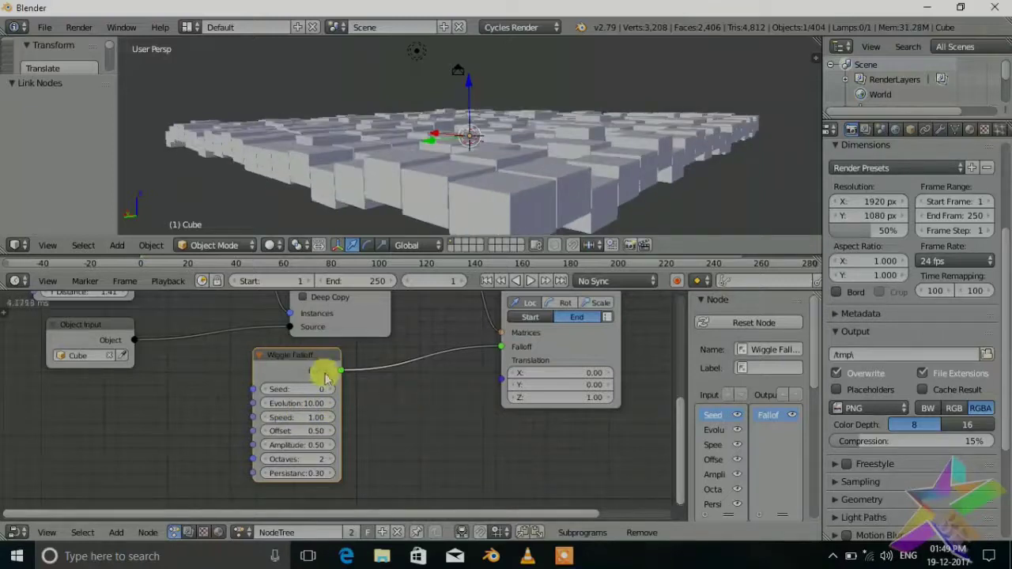
pyautogui.scroll(-1, 326, 378)
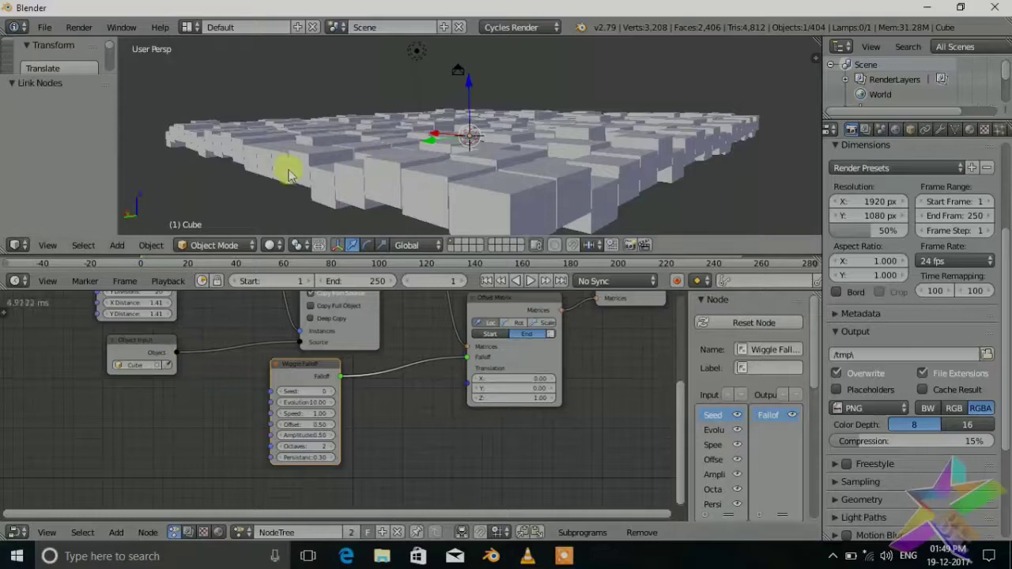
pyautogui.moveTo(307, 170); pyautogui.dragTo(398, 165, button='middle')
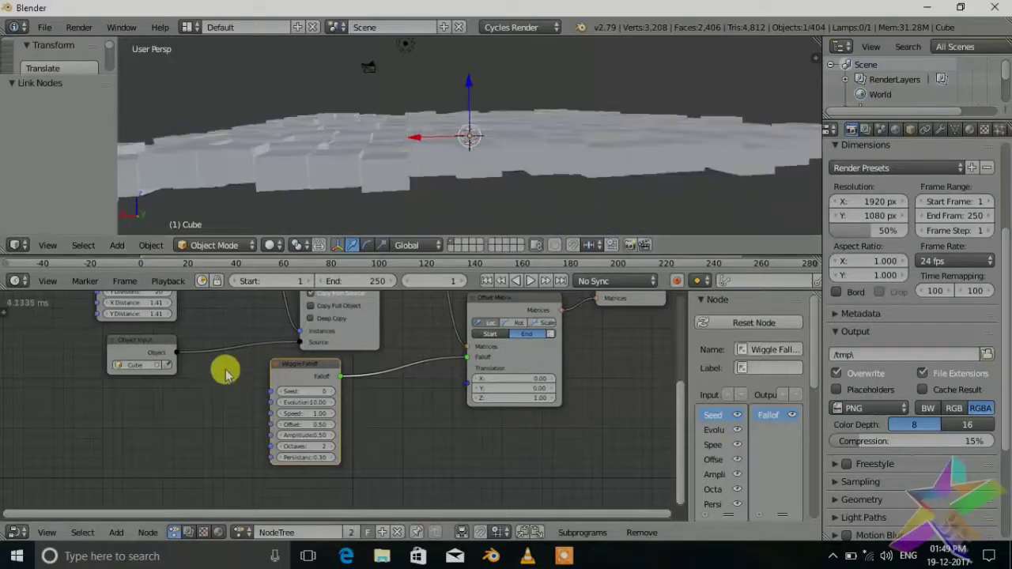
# - Add a Bake Sound node in the empty area below the Object Input node
pyautogui.moveTo(221, 374); pyautogui.dragTo(601, 344, button='middle')
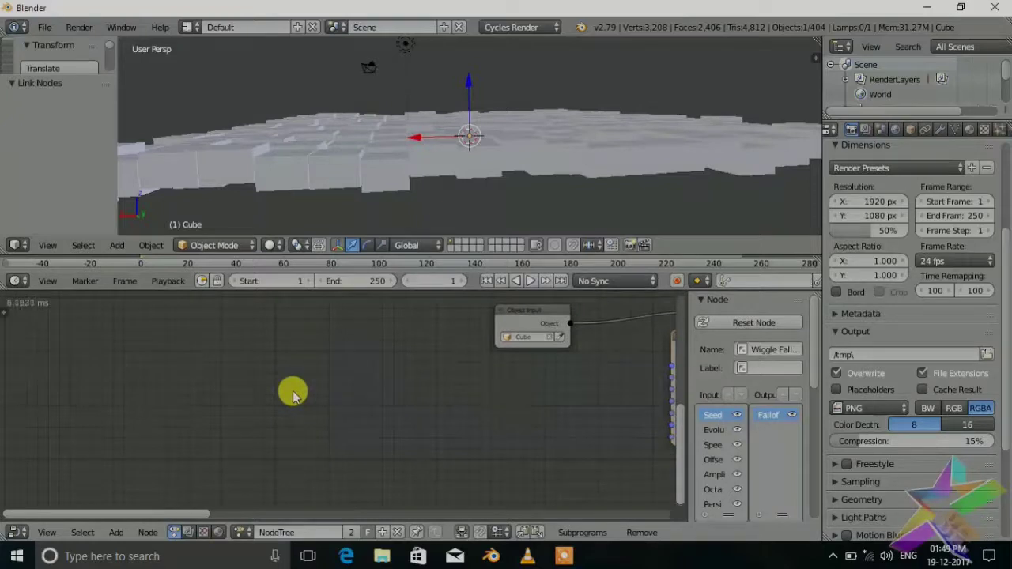
pyautogui.hotkey('shift', 'a')
pyautogui.moveTo(293, 393)
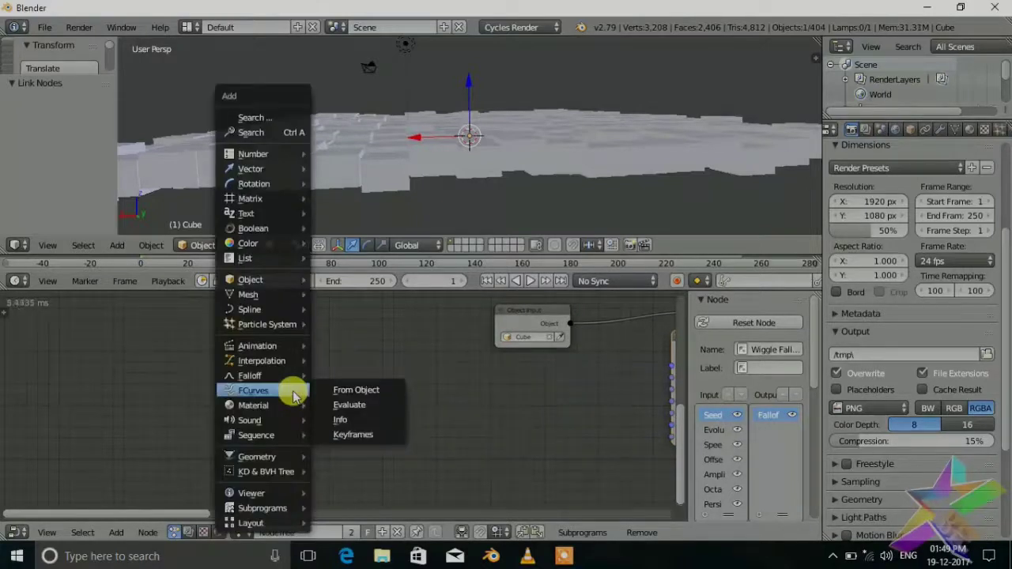
pyautogui.moveTo(242, 419)
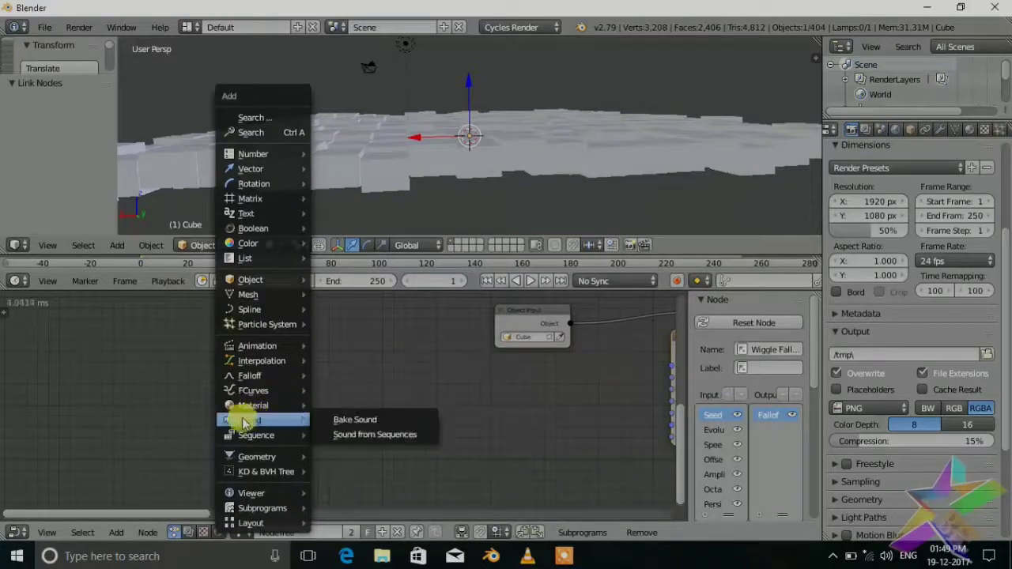
pyautogui.click(360, 420)
pyautogui.click(328, 400)
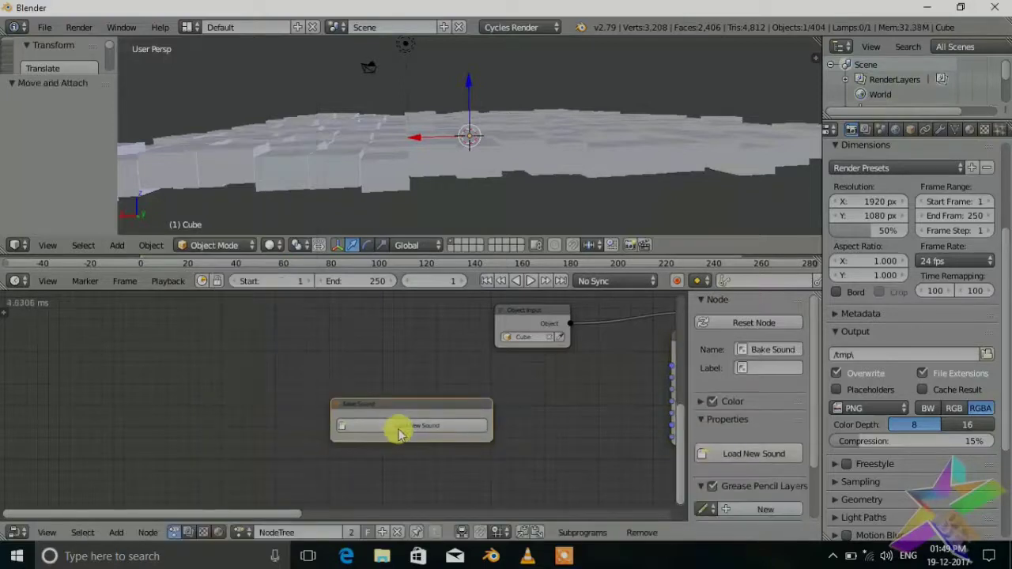
# - Load fadedmp3.mp3 from F:\video songs\#Favourite into the Bake Sound node
pyautogui.click(395, 429)
pyautogui.click(33, 136)
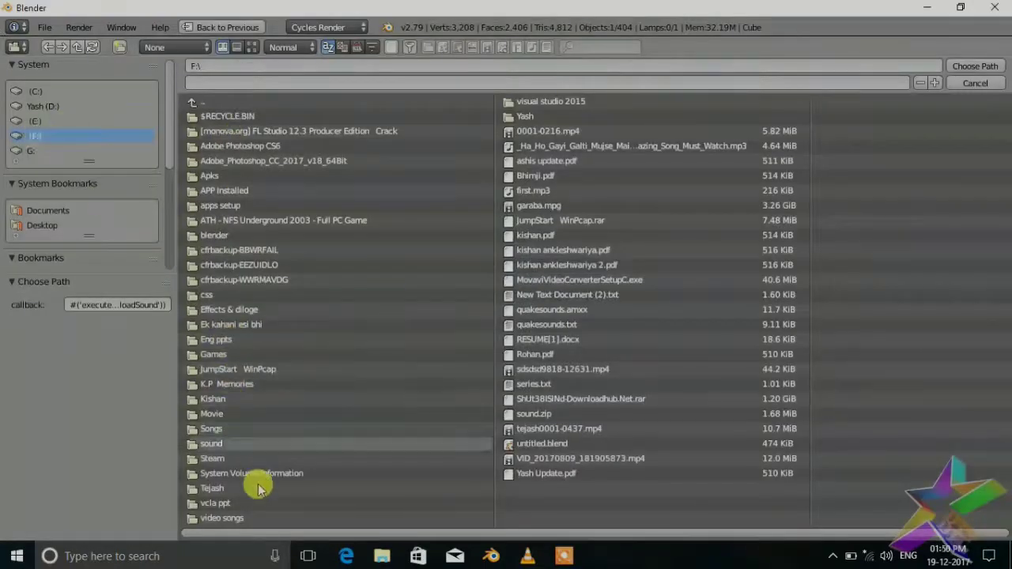
pyautogui.click(233, 518)
pyautogui.click(225, 116)
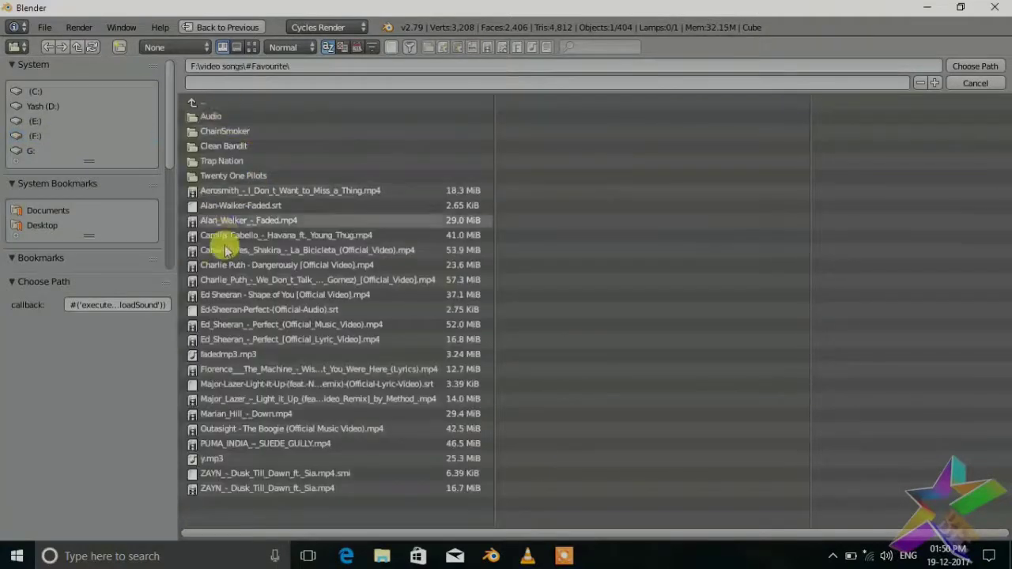
pyautogui.doubleClick(232, 355)
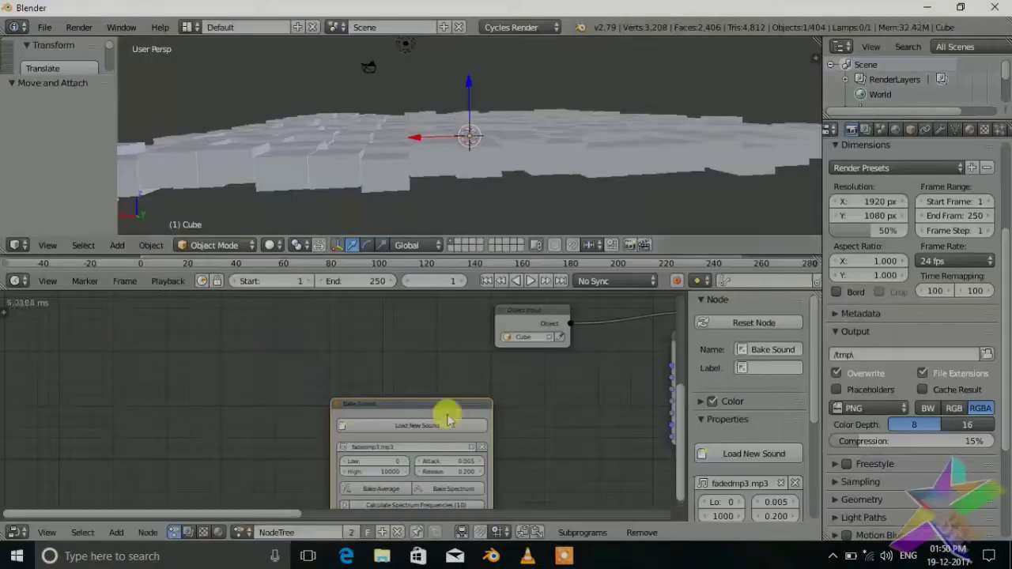
# - Calculate the sound's spectrum frequency ranges with an amount of 15 and bake both its average and spectrum data
pyautogui.scroll(5, 451, 376)
pyautogui.moveTo(519, 380); pyautogui.dragTo(503, 342, button='middle')
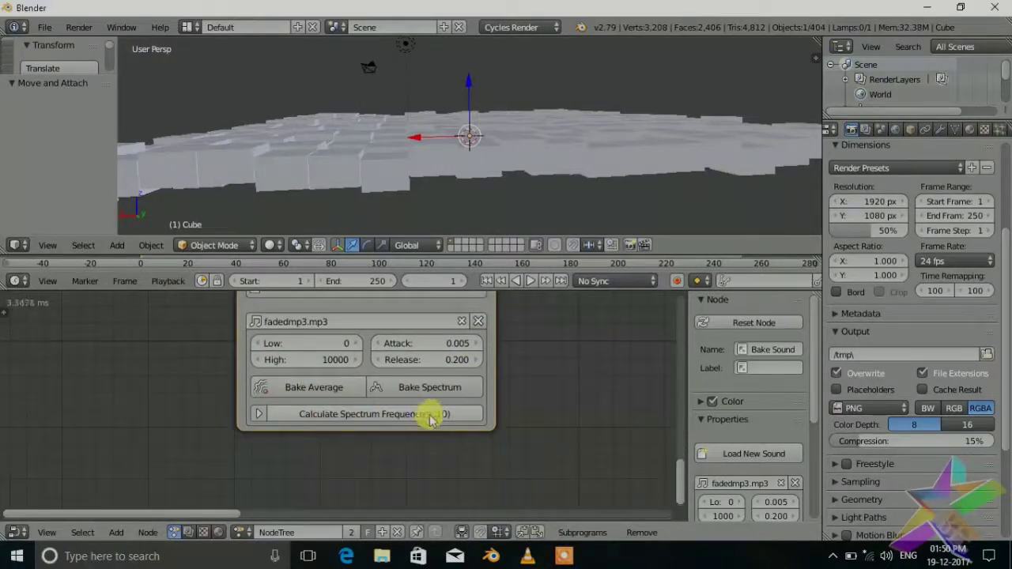
pyautogui.click(393, 416)
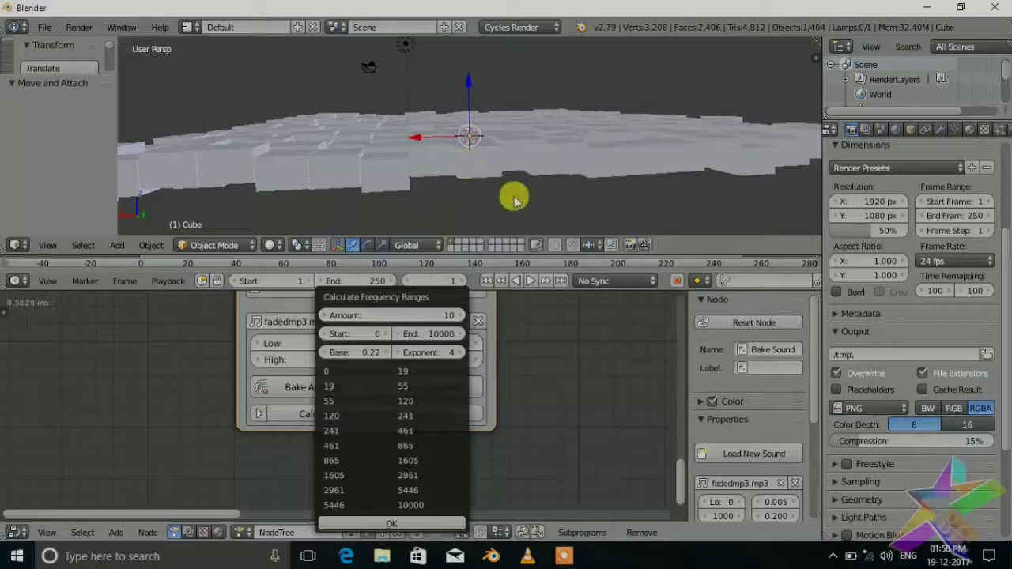
pyautogui.click(461, 316)
pyautogui.click(440, 305)
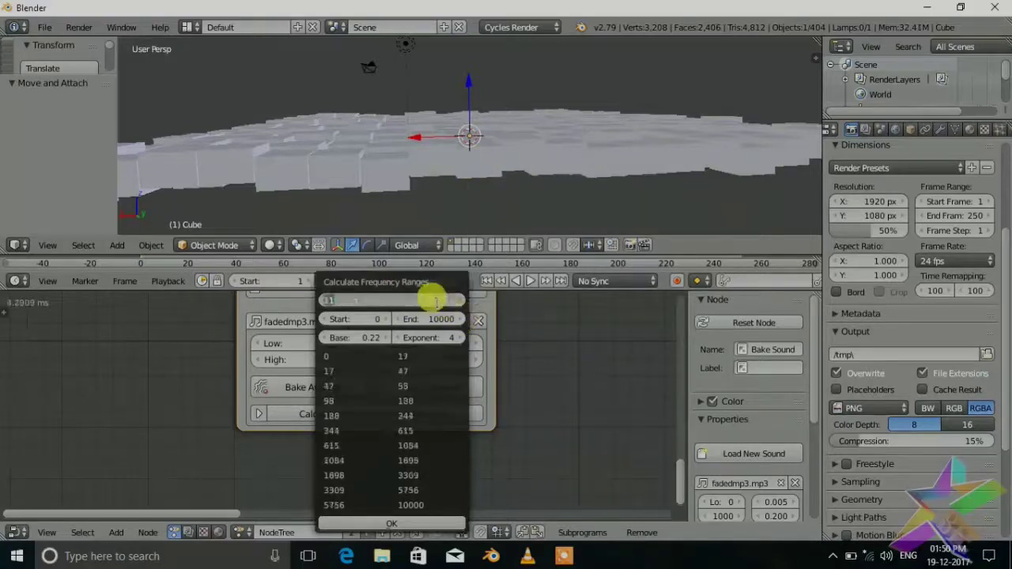
pyautogui.write('15')
pyautogui.press('Return')
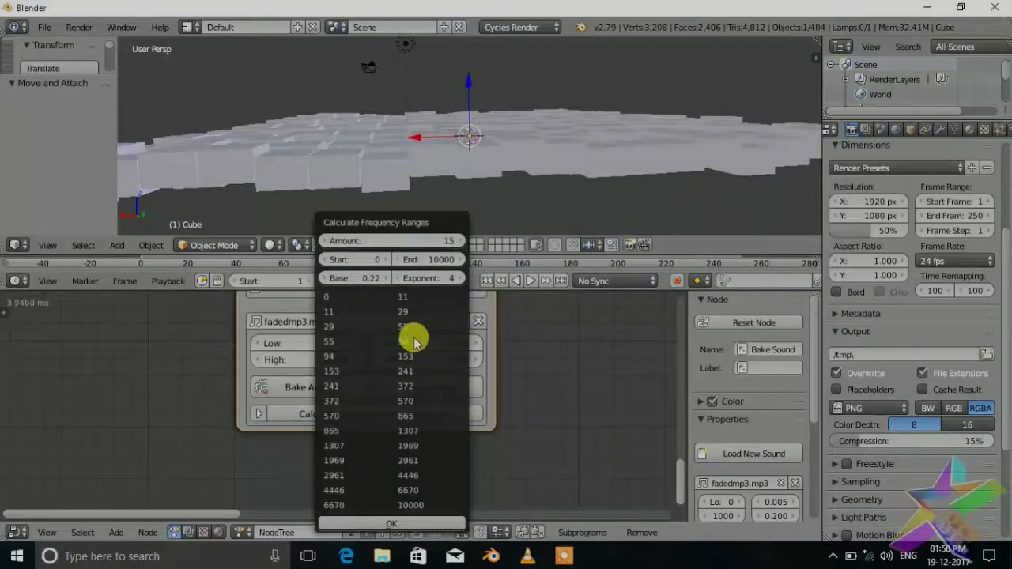
pyautogui.click(419, 524)
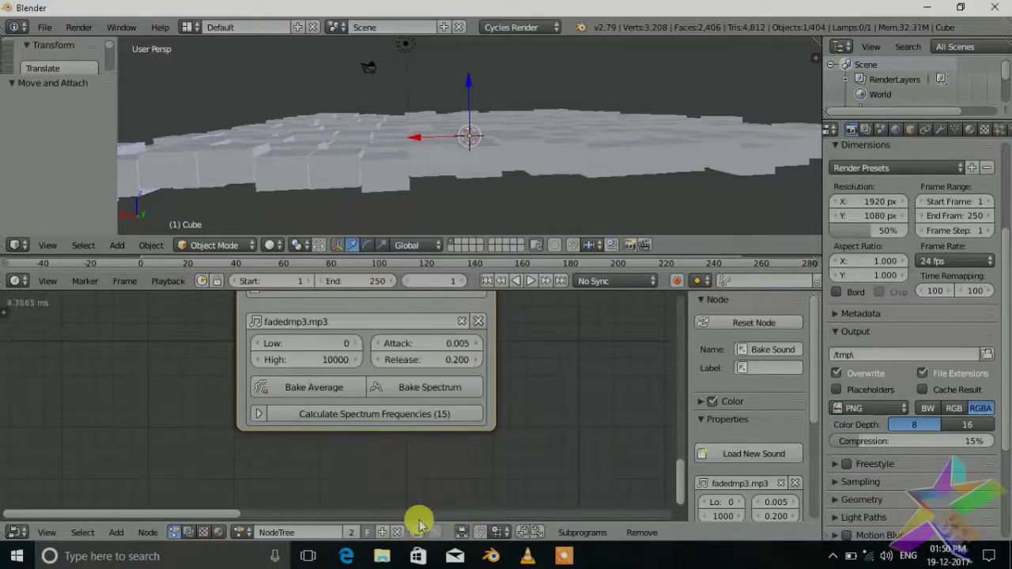
pyautogui.click(314, 388)
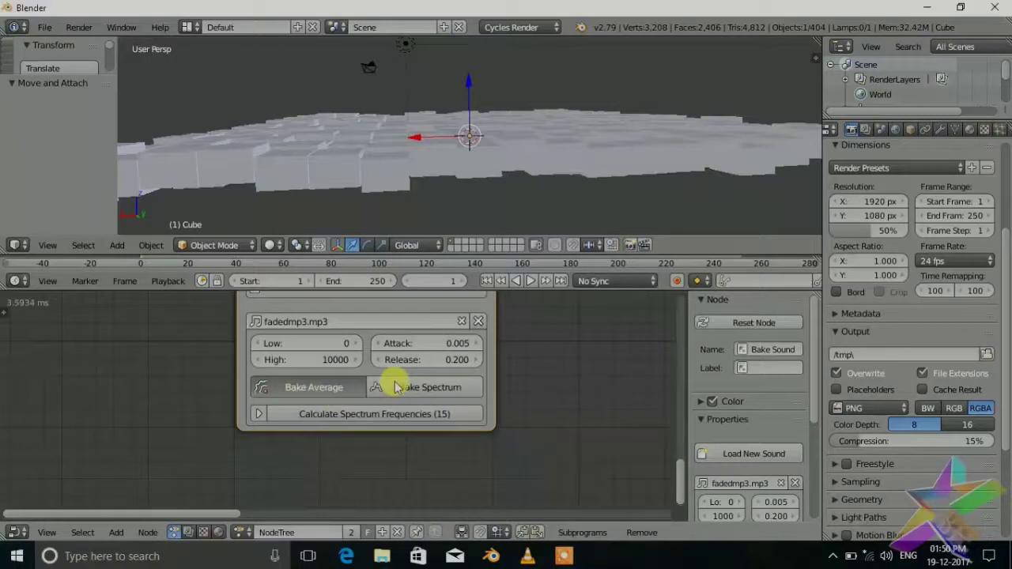
pyautogui.click(427, 391)
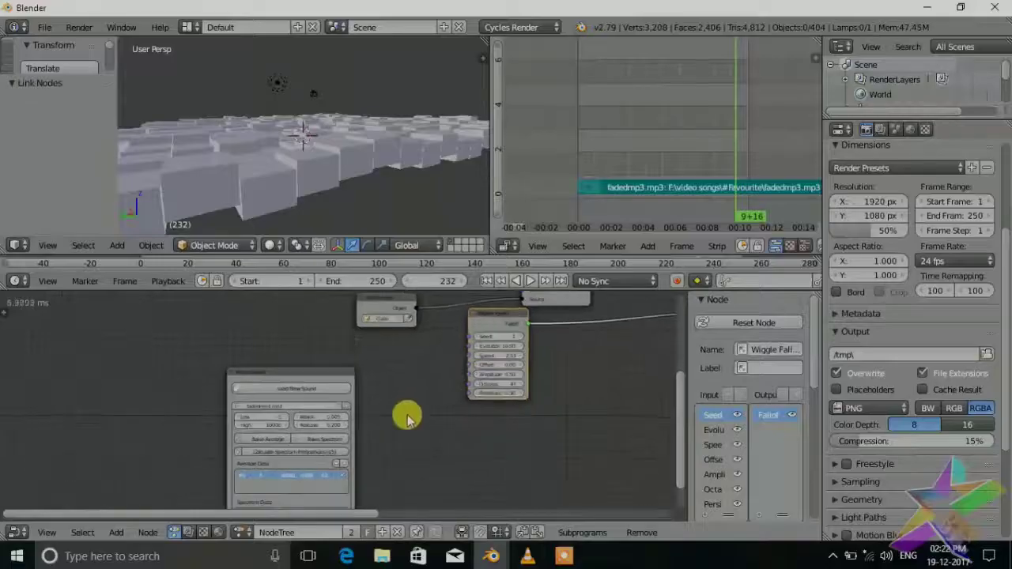
# - Add a Sound Falloff node directly below the Wiggle Falloff node
pyautogui.scroll(2, 402, 393)
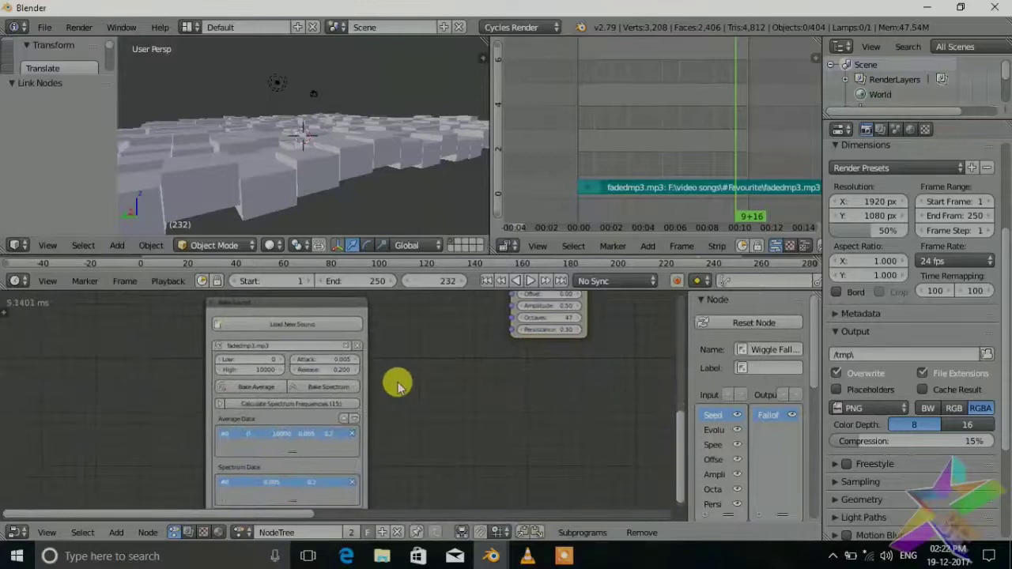
pyautogui.moveTo(519, 401); pyautogui.dragTo(300, 413, button='middle')
pyautogui.moveTo(360, 385); pyautogui.dragTo(350, 447, button='middle')
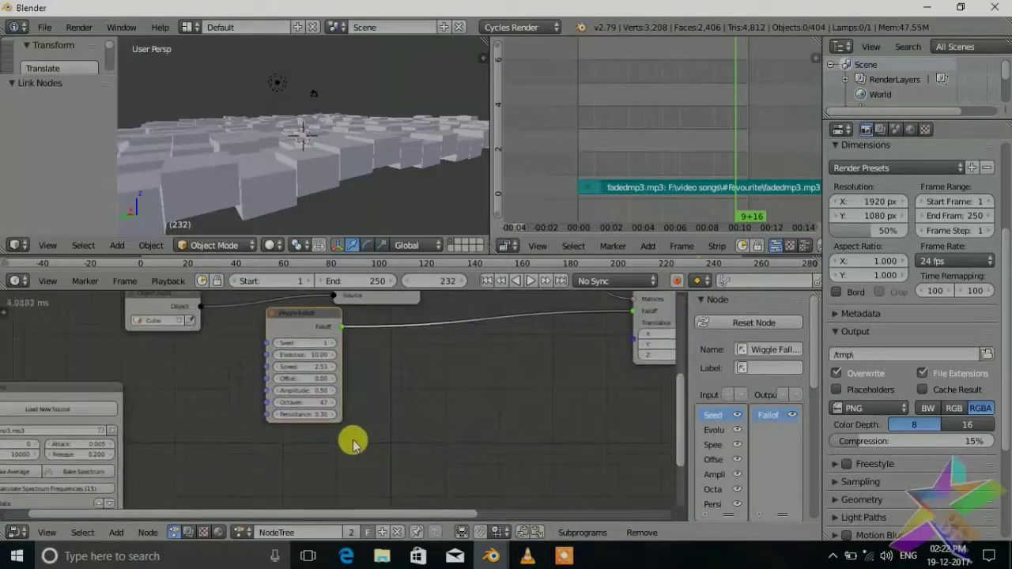
pyautogui.hotkey('shift', 'a')
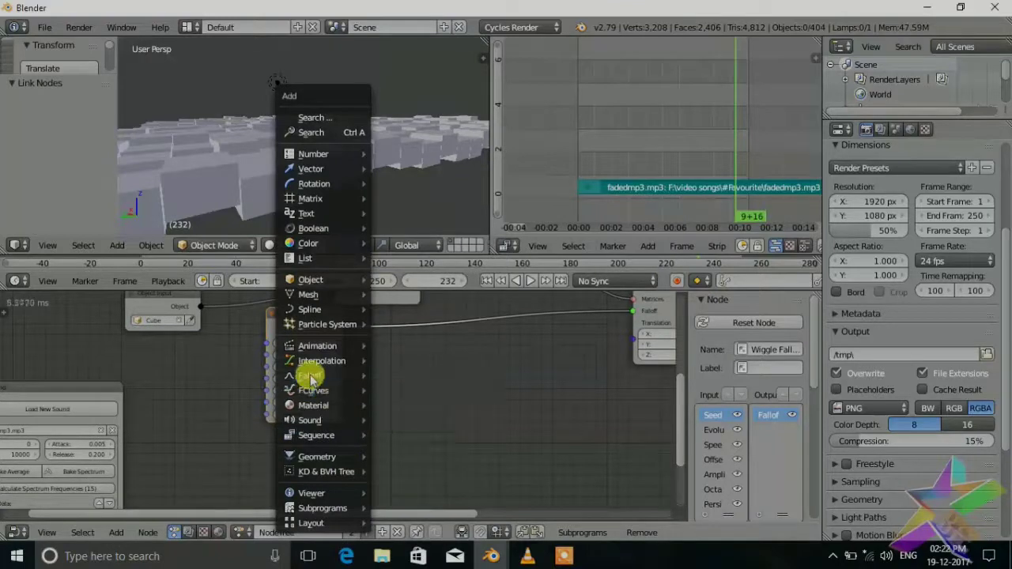
pyautogui.moveTo(310, 377)
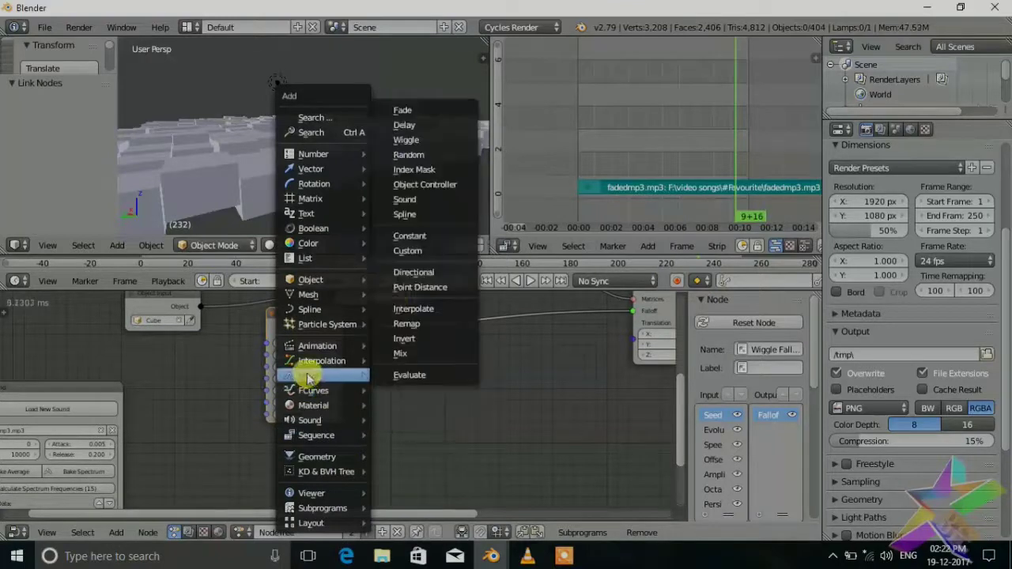
pyautogui.click(410, 201)
pyautogui.click(285, 431)
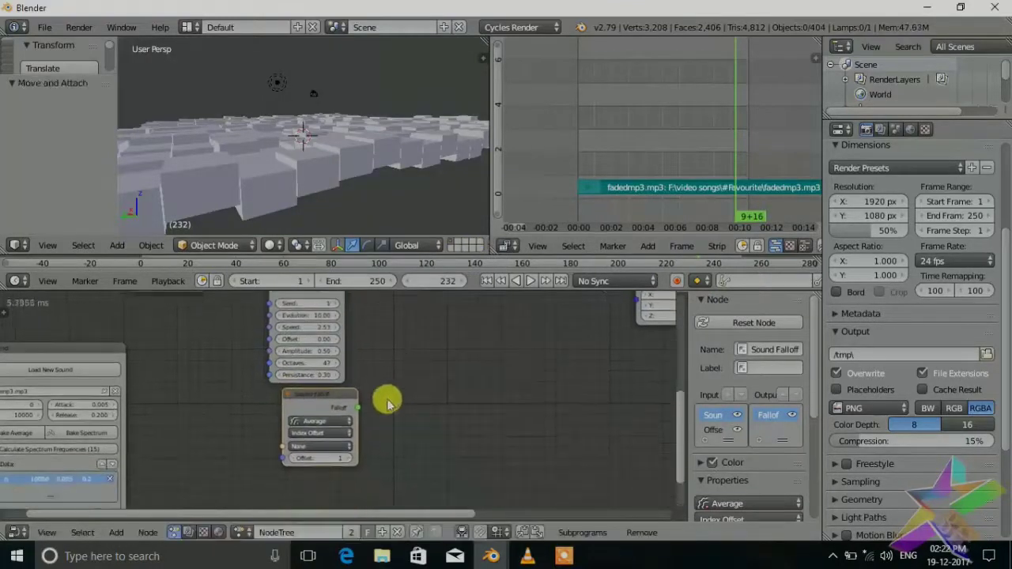
# - Set the Sound Falloff's sound type to Spectrum and choose the fadedmp3.mp3 Spectrum bake data
pyautogui.scroll(1, 340, 395)
pyautogui.click(320, 426)
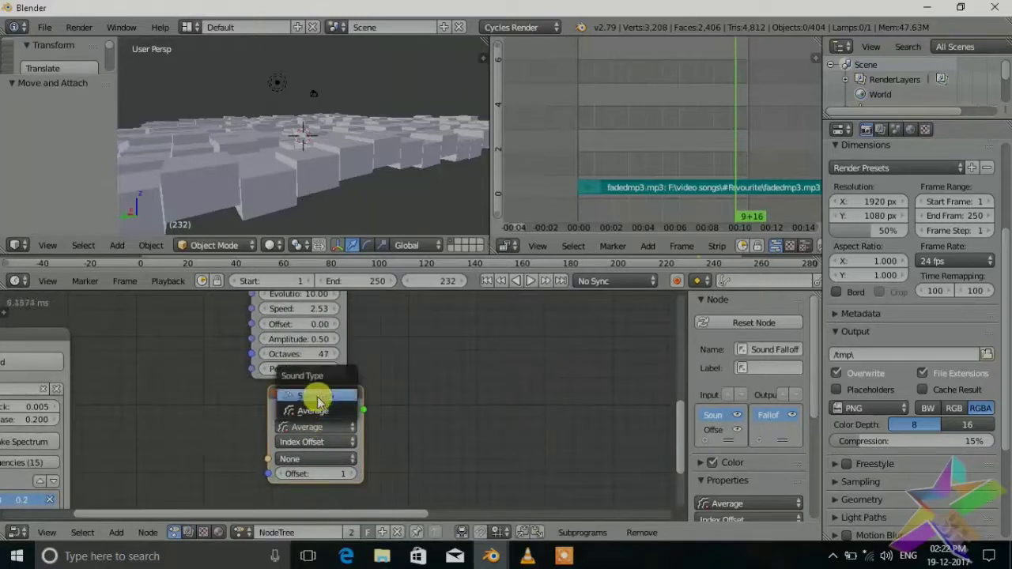
pyautogui.click(319, 402)
pyautogui.click(295, 460)
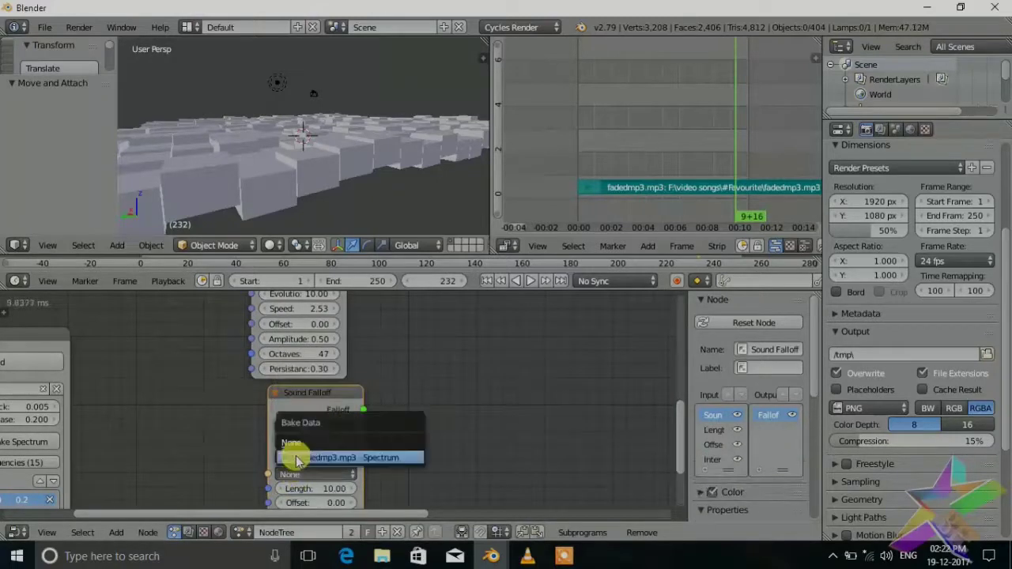
pyautogui.click(296, 461)
# - Insert a Mix Falloffs node into the link between Wiggle Falloff and Offset Matrix
pyautogui.moveTo(367, 454); pyautogui.dragTo(257, 461, button='middle')
pyautogui.moveTo(309, 375); pyautogui.dragTo(283, 431, button='middle')
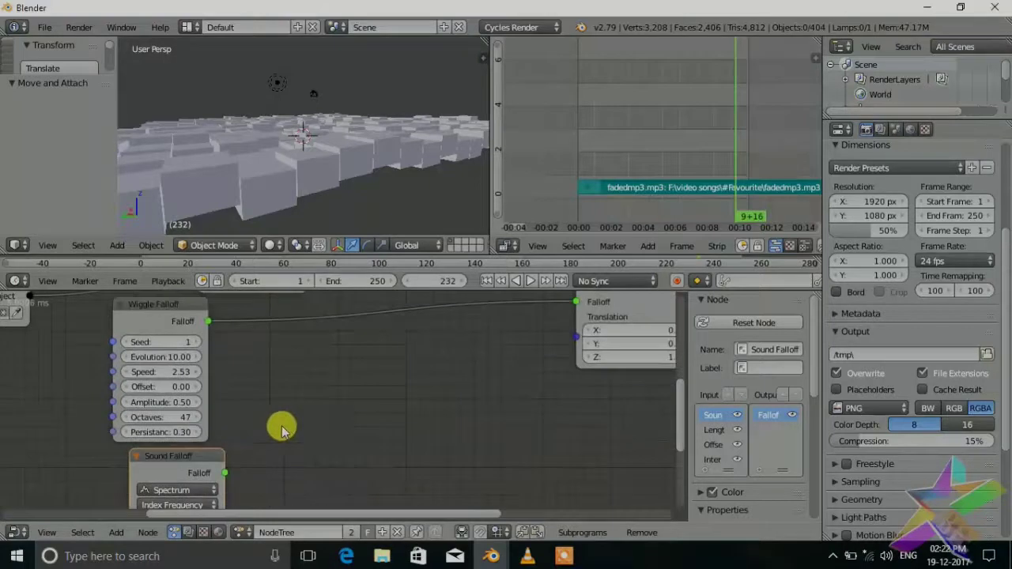
pyautogui.hotkey('shift', 'a')
pyautogui.moveTo(309, 375)
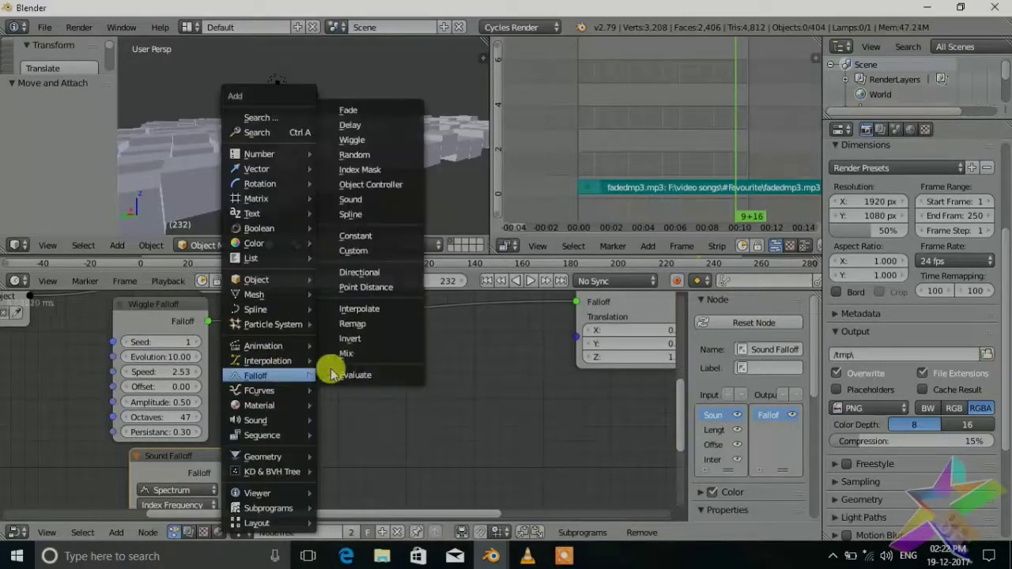
pyautogui.click(348, 353)
pyautogui.click(312, 316)
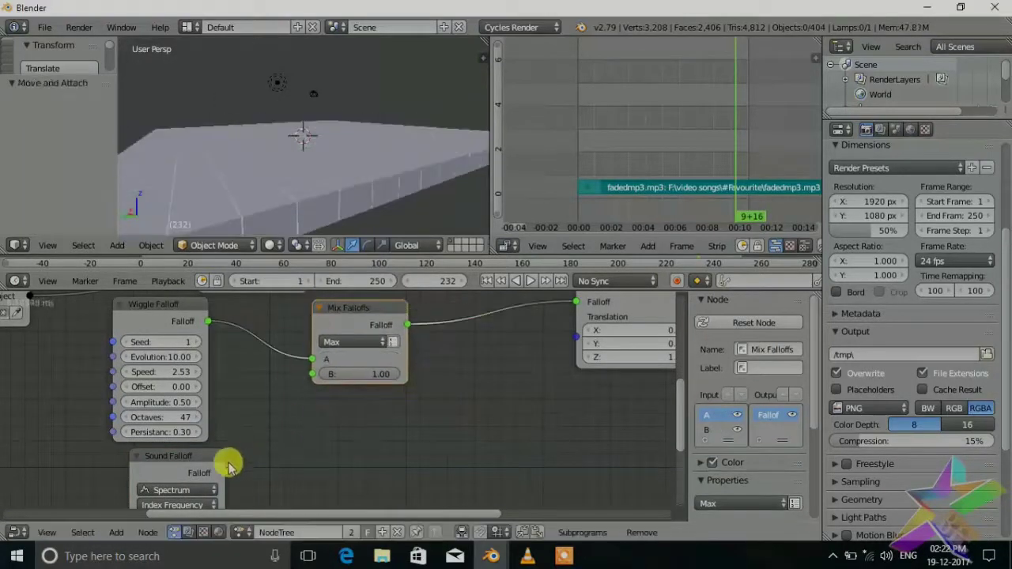
# - Link the Sound Falloff output to input B of Mix Falloffs and set the mix type to Multiply
pyautogui.moveTo(245, 422); pyautogui.dragTo(313, 373)
pyautogui.click(332, 342)
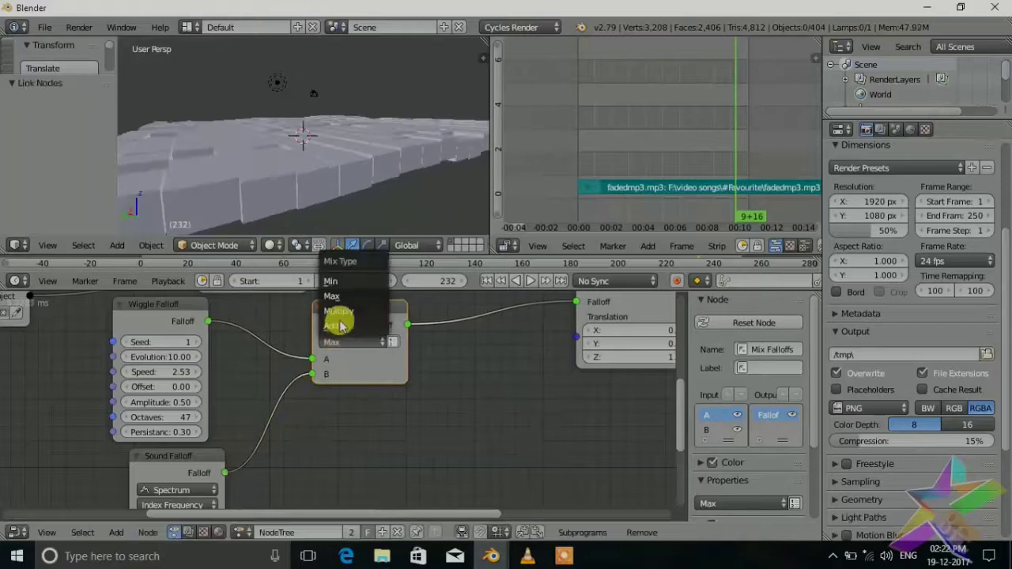
pyautogui.click(340, 313)
# - Duplicate the Mix Falloffs node and insert the copy into the link between the first one and Offset Matrix
pyautogui.moveTo(414, 402); pyautogui.dragTo(338, 333, button='middle')
pyautogui.hotkey('shift', 'd')
pyautogui.click(391, 335)
# - Duplicate the Sound Falloff node and place the copy below the first Mix Falloffs node
pyautogui.click(93, 418)
pyautogui.hotkey('shift', 'd')
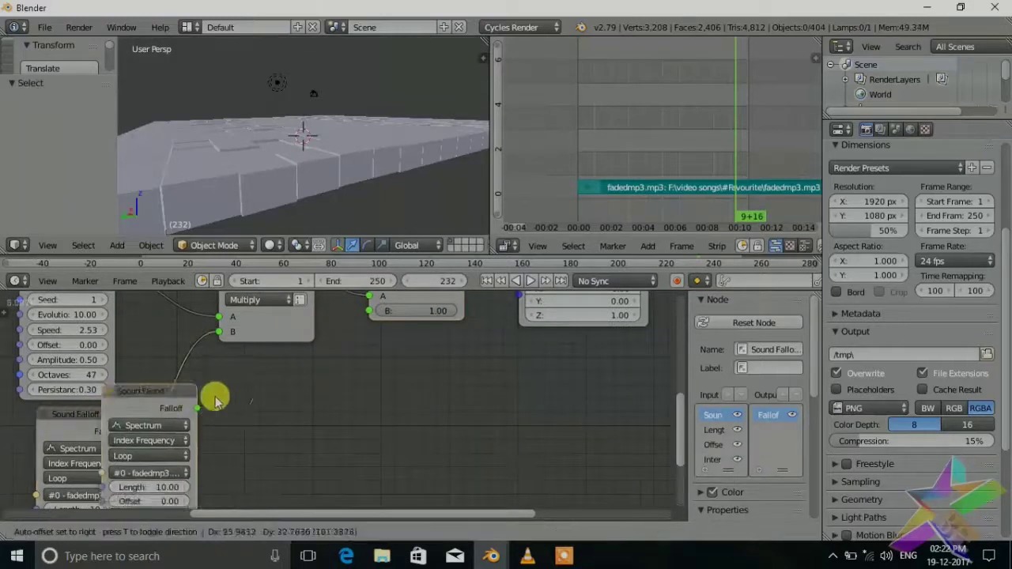
pyautogui.click(281, 393)
# - Set the copied Sound Falloff to Average with the fadedmp3.mp3 Average bake data and link it to input B of the second Mix Falloffs
pyautogui.click(267, 415)
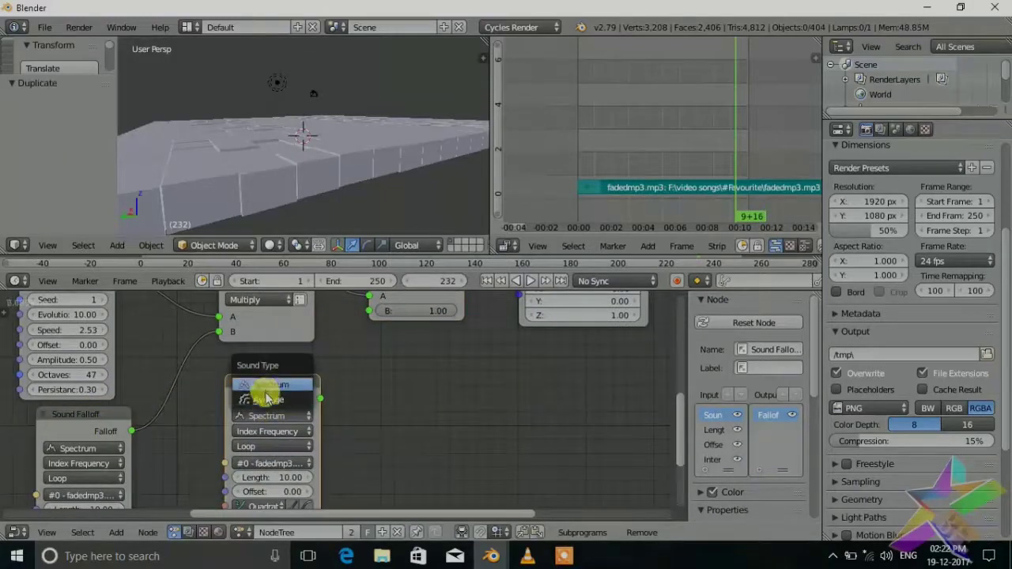
pyautogui.click(266, 391)
pyautogui.keyDown('shift'); pyautogui.scroll(-2, 374, 437); pyautogui.keyUp('shift')
pyautogui.click(266, 388)
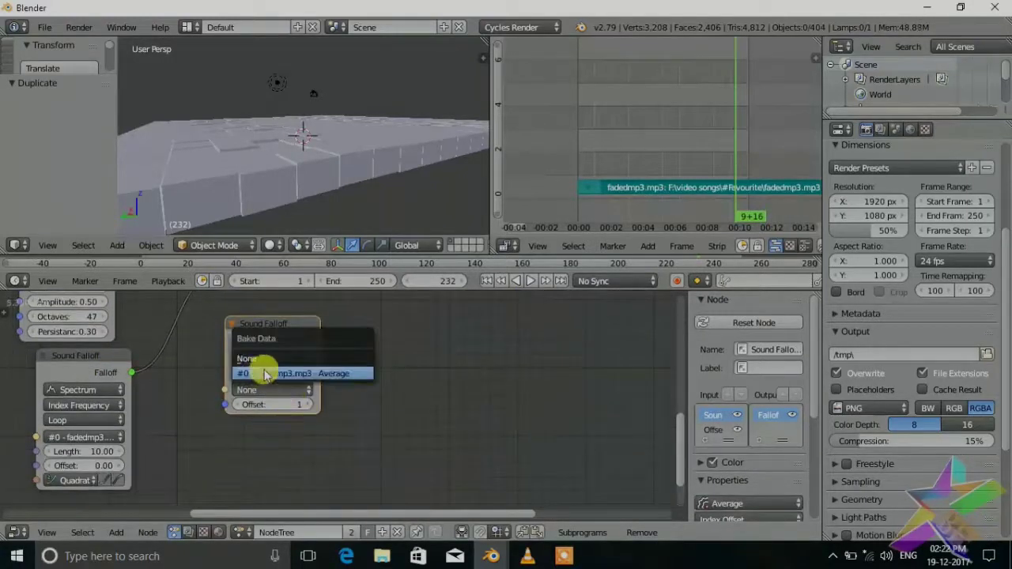
pyautogui.click(264, 370)
pyautogui.moveTo(322, 489); pyautogui.dragTo(246, 484, button='middle')
pyautogui.moveTo(210, 457); pyautogui.dragTo(259, 371)
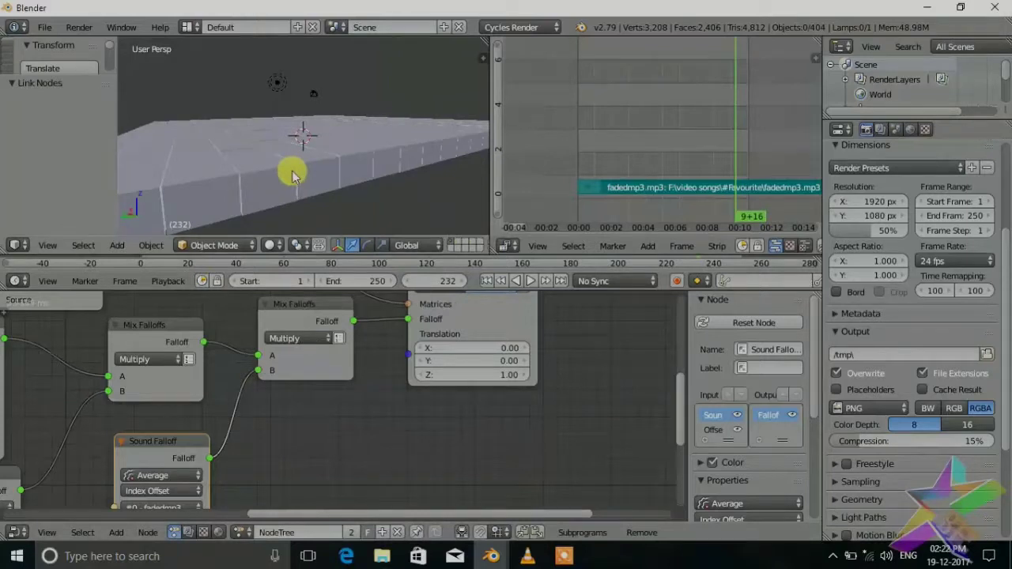
# - Play the animation briefly, stop it, and move the current frame back to frame 5
pyautogui.hotkey('alt', 'a')
pyautogui.hotkey('alt', 'a')
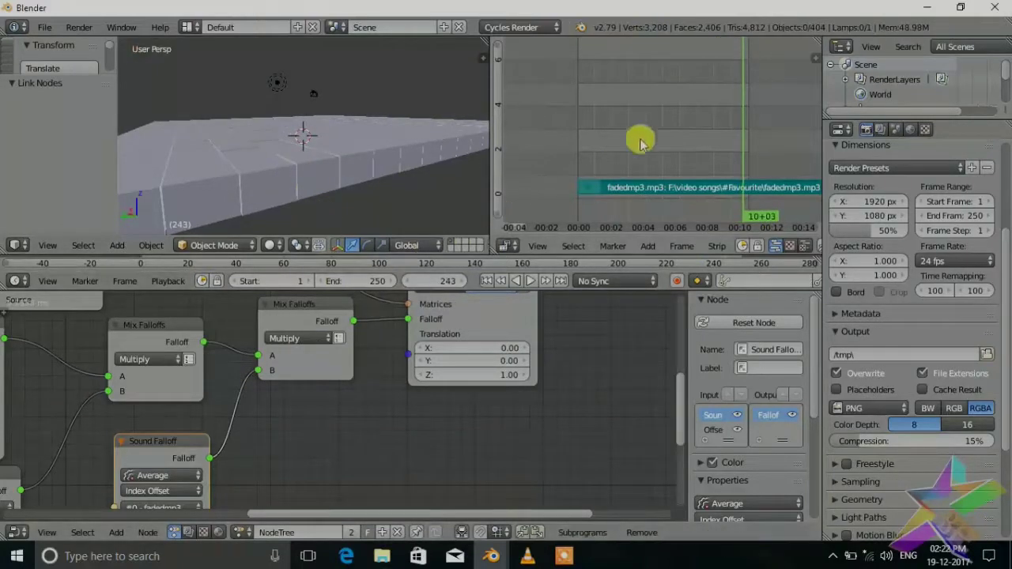
pyautogui.click(583, 131)
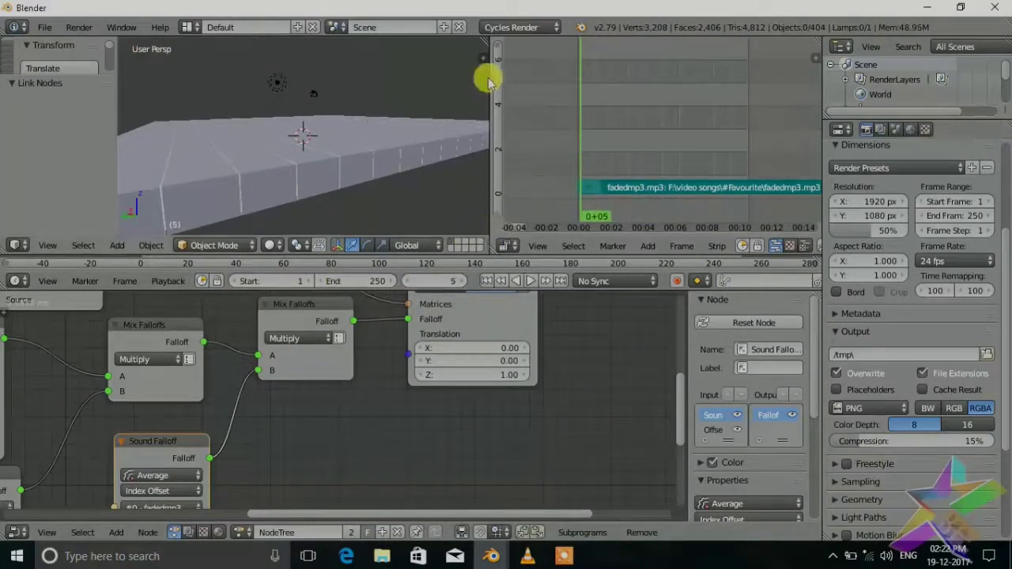
# - Expand the 3D view over the sequence editor, then play the animation briefly and stop it
pyautogui.moveTo(482, 39); pyautogui.dragTo(546, 64)
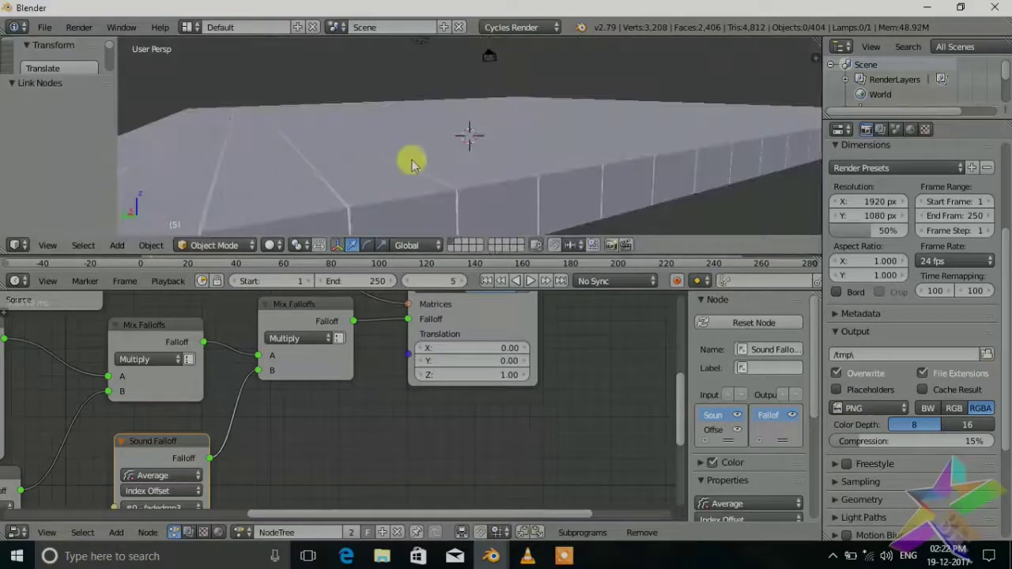
pyautogui.hotkey('alt', 'a')
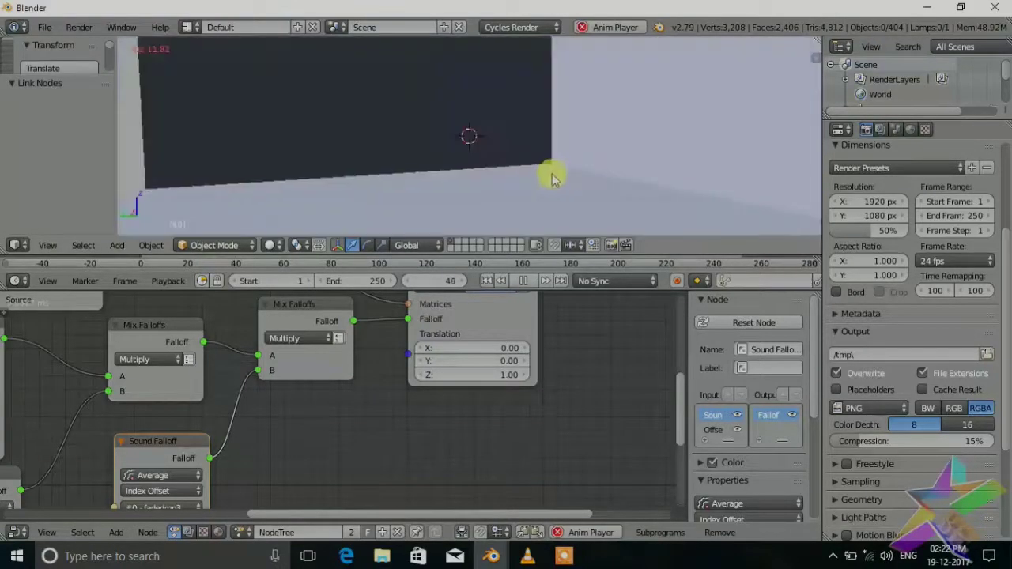
pyautogui.hotkey('alt', 'a')
# - Set the Wiggle Falloff's Offset to -6.48 and play the animation while viewing the cube grid from other angles
pyautogui.moveTo(428, 394); pyautogui.dragTo(536, 360, button='middle')
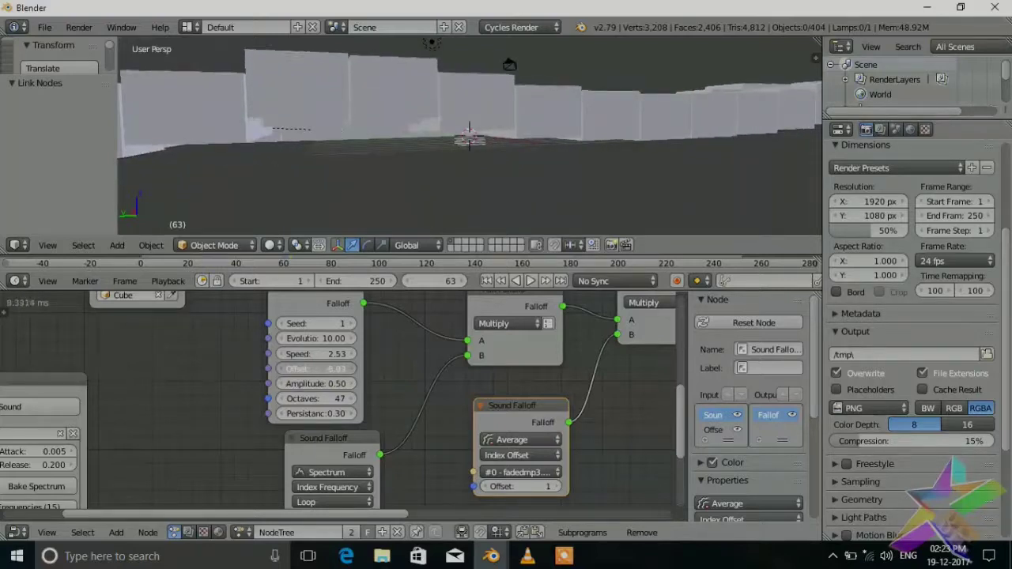
pyautogui.moveTo(388, 158); pyautogui.dragTo(387, 217, button='middle')
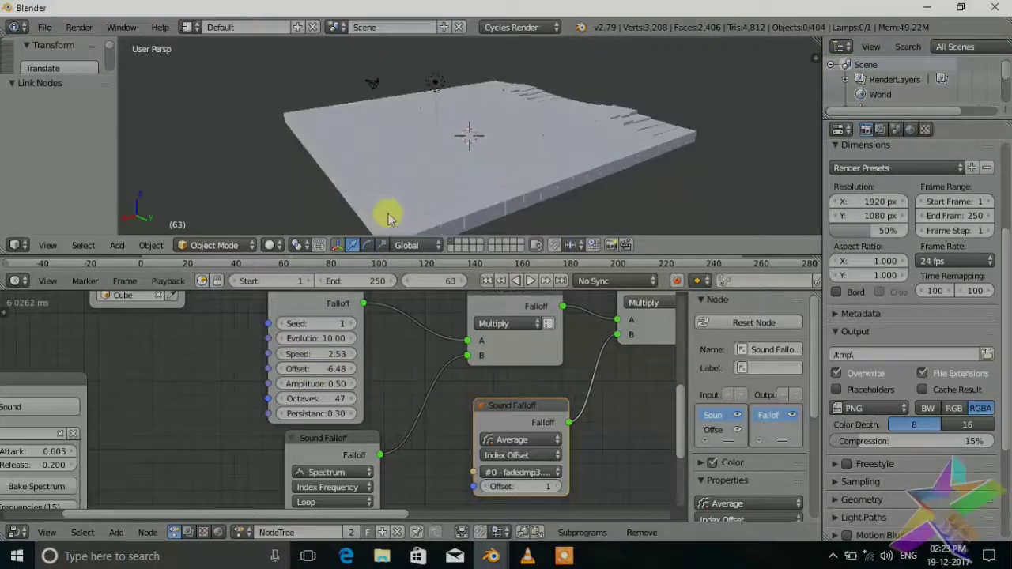
pyautogui.hotkey('alt', 'a')
pyautogui.moveTo(497, 153); pyautogui.dragTo(436, 153, button='middle')
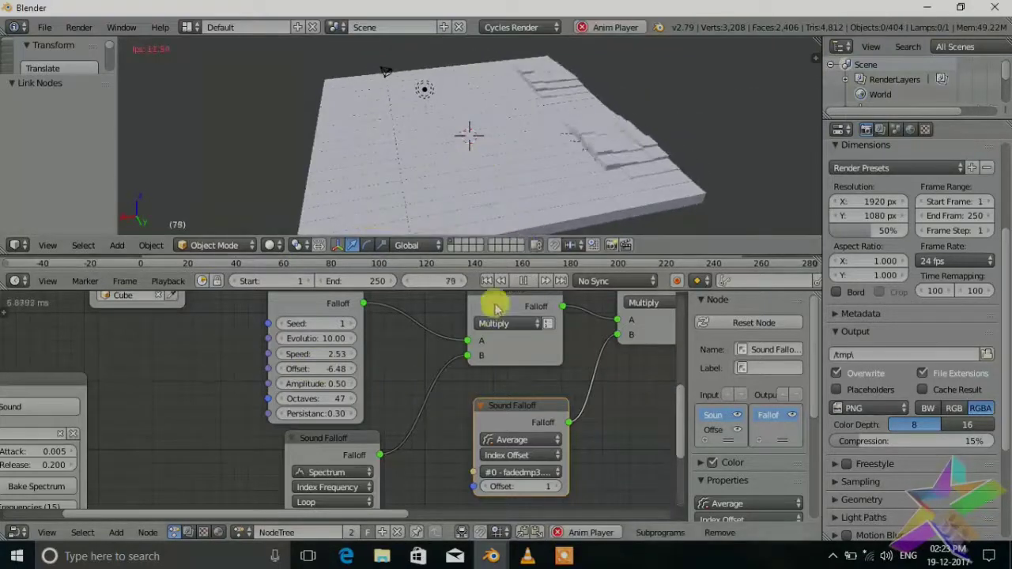
pyautogui.moveTo(582, 185); pyautogui.dragTo(599, 167, button='middle')
pyautogui.hotkey('alt', 'a')
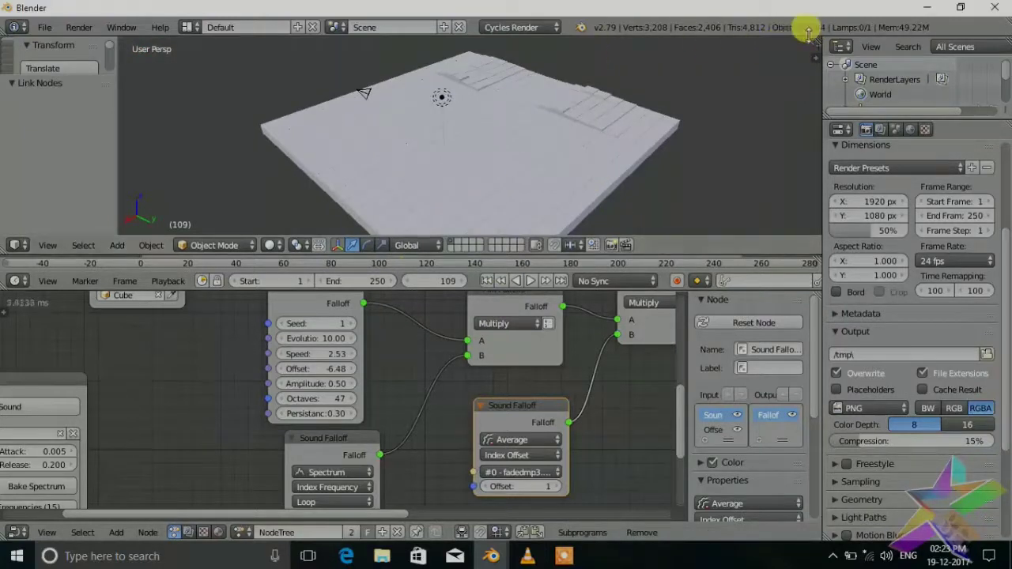
# - Split the 3D view into two areas and make the new one a Video Sequence Editor
pyautogui.moveTo(818, 36); pyautogui.dragTo(484, 83)
pyautogui.click(503, 245)
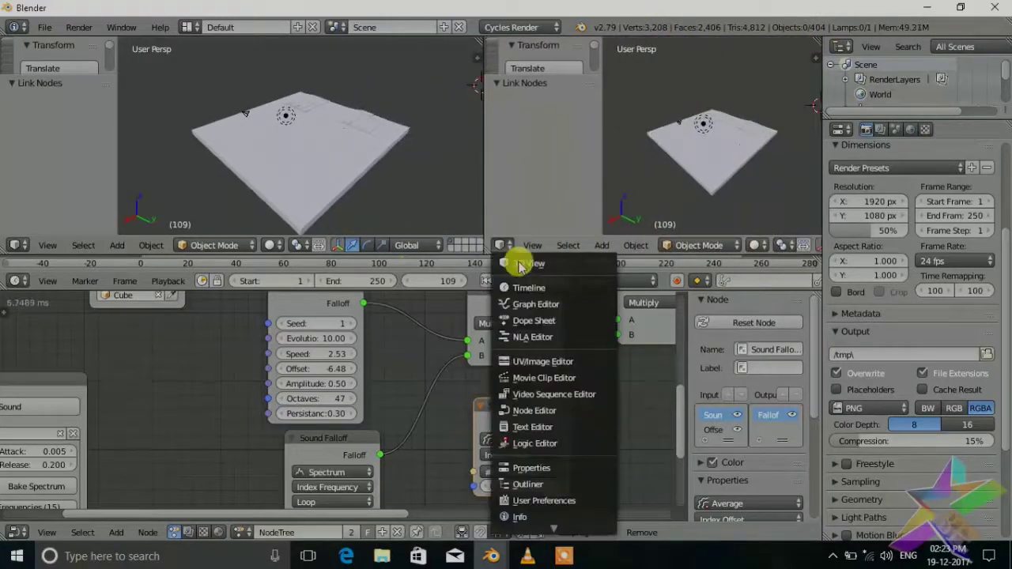
pyautogui.click(526, 393)
pyautogui.scroll(-8, 645, 200)
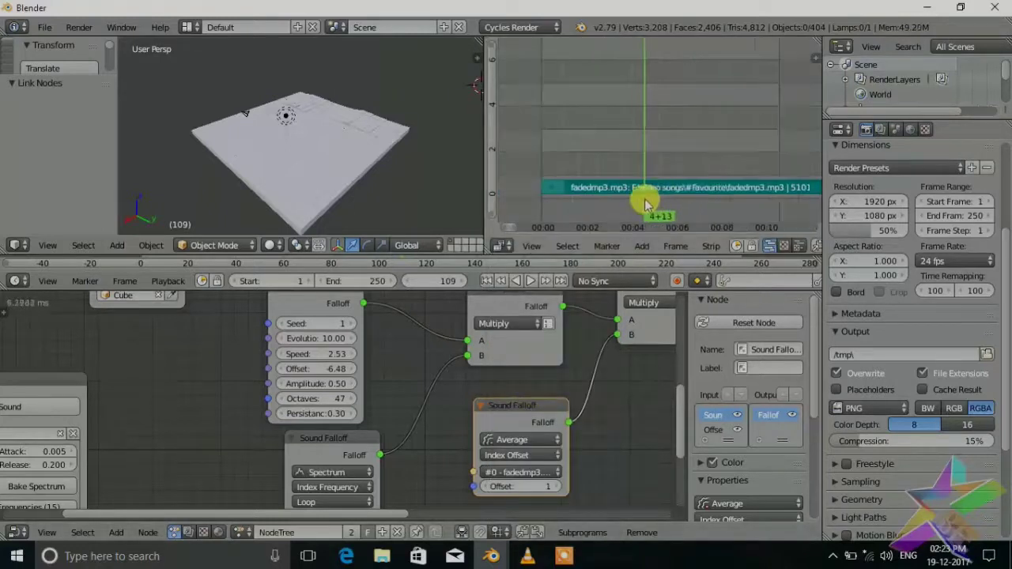
# - Move the current frame to 227 and slide the fadedmp3.mp3 strip about 190 frames earlier
pyautogui.click(729, 185)
pyautogui.moveTo(732, 190); pyautogui.dragTo(591, 190, button='right')
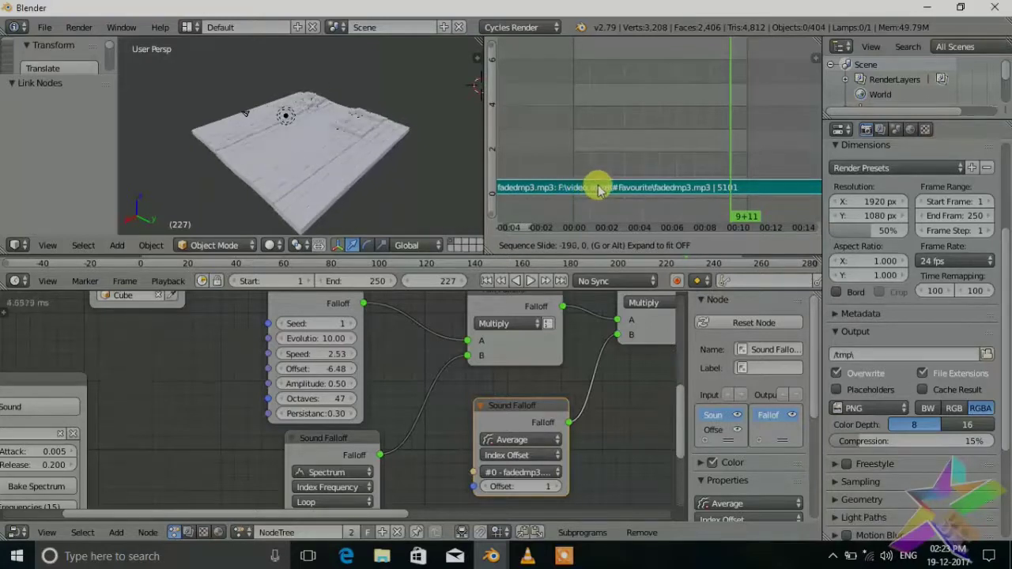
pyautogui.click(599, 189)
# - Set the Wiggle Falloff's Offset to -1.40, then play the animation and stop it
pyautogui.scroll(2, 315, 388)
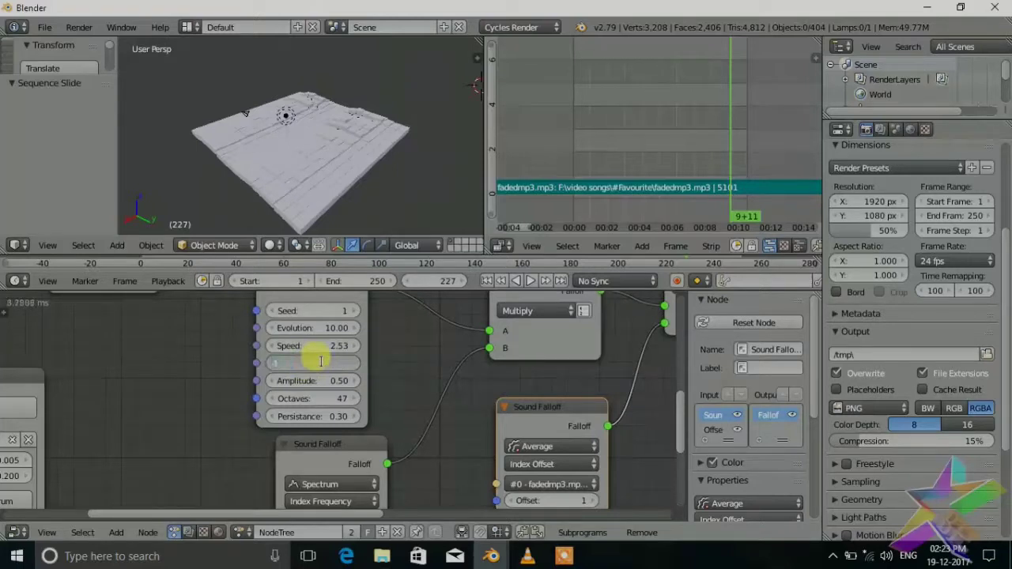
pyautogui.write('40')
pyautogui.press('Return')
pyautogui.hotkey('alt', 'a')
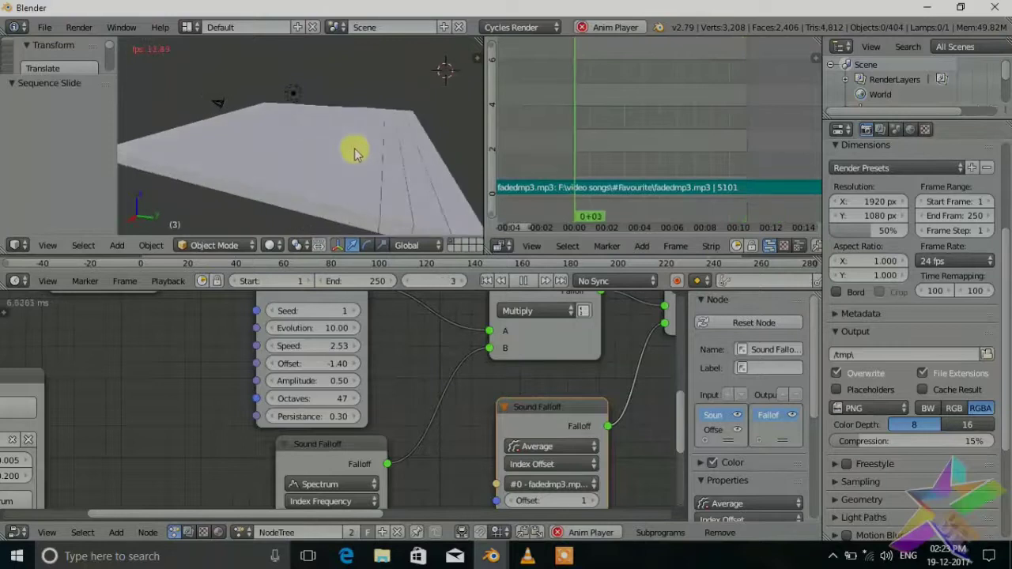
pyautogui.moveTo(147, 400); pyautogui.dragTo(226, 357, button='middle')
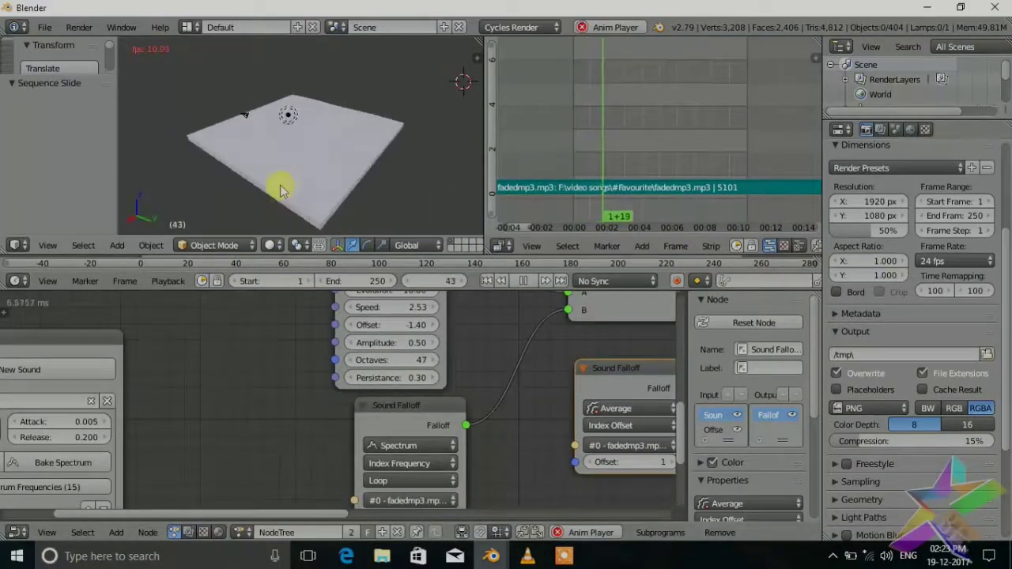
pyautogui.hotkey('alt', 'a')
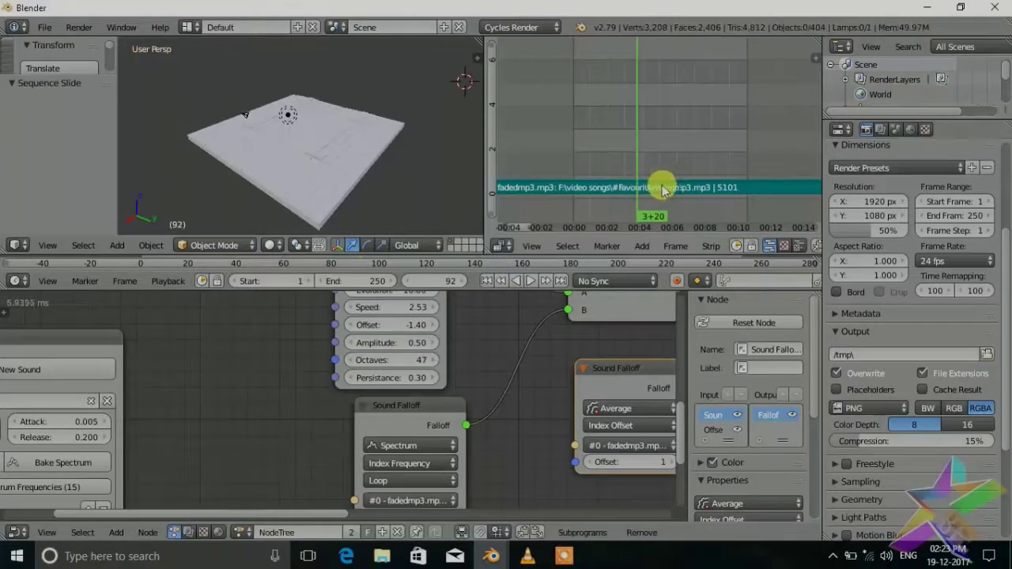
# - Move the current frame back to frame 7 and start playing the animation
pyautogui.press('g')
pyautogui.rightClick(745, 169)
pyautogui.click(578, 153)
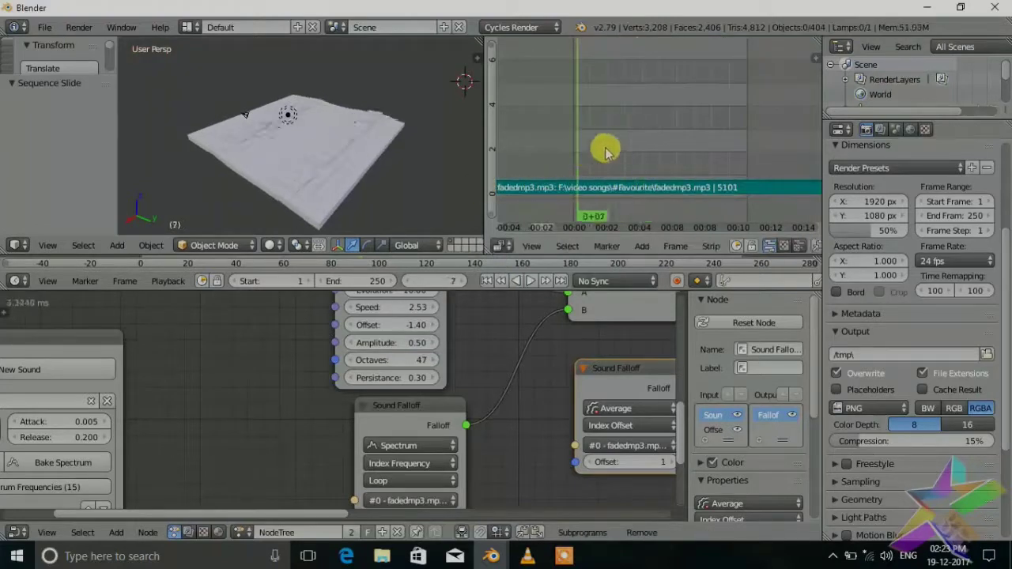
pyautogui.hotkey('alt', 'a')
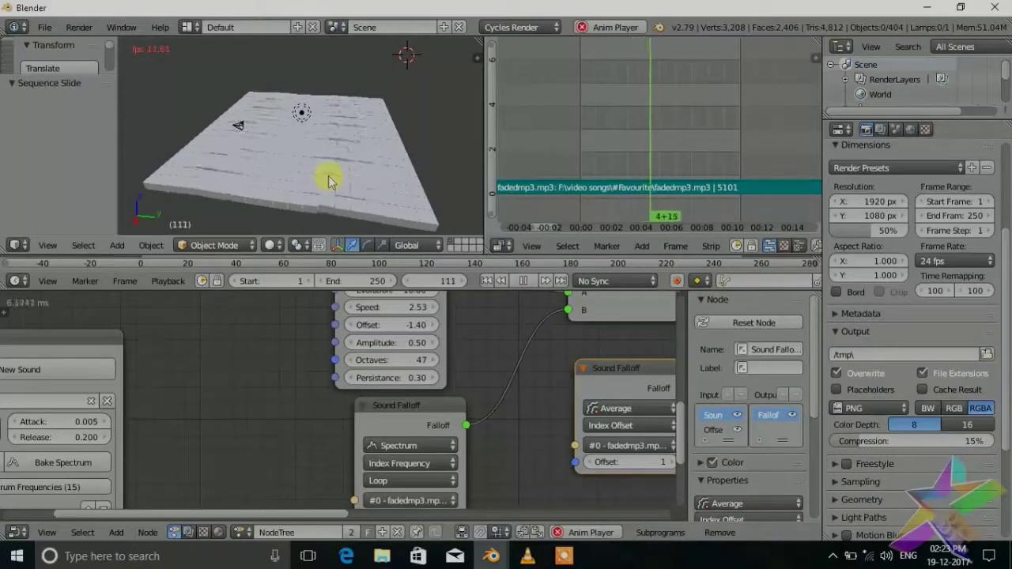
# - Stop playback and set the Wiggle Falloff's Octaves to 7 and Amplitude to 3.80
pyautogui.moveTo(456, 355); pyautogui.dragTo(393, 384, button='middle')
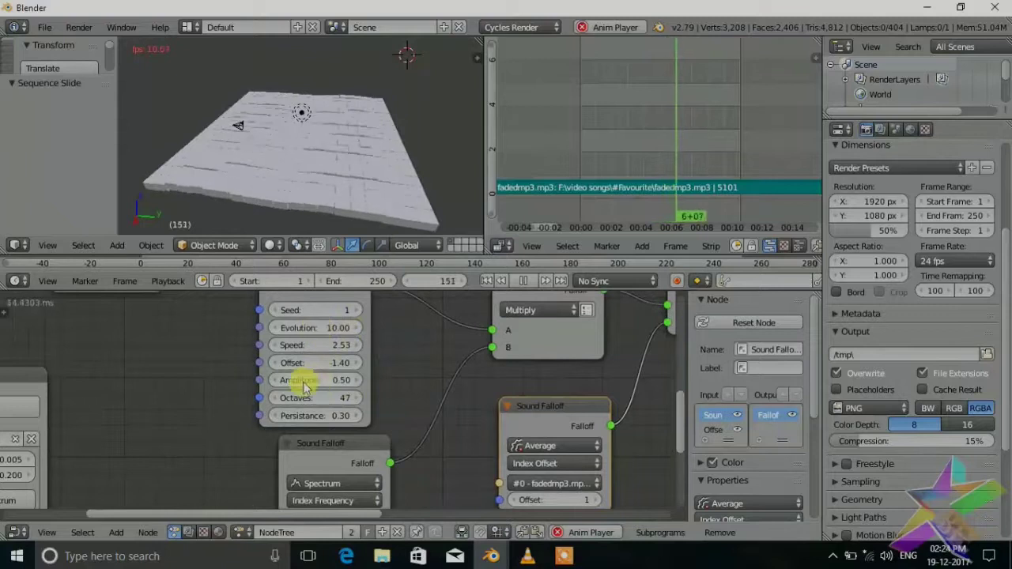
pyautogui.hotkey('alt', 'a')
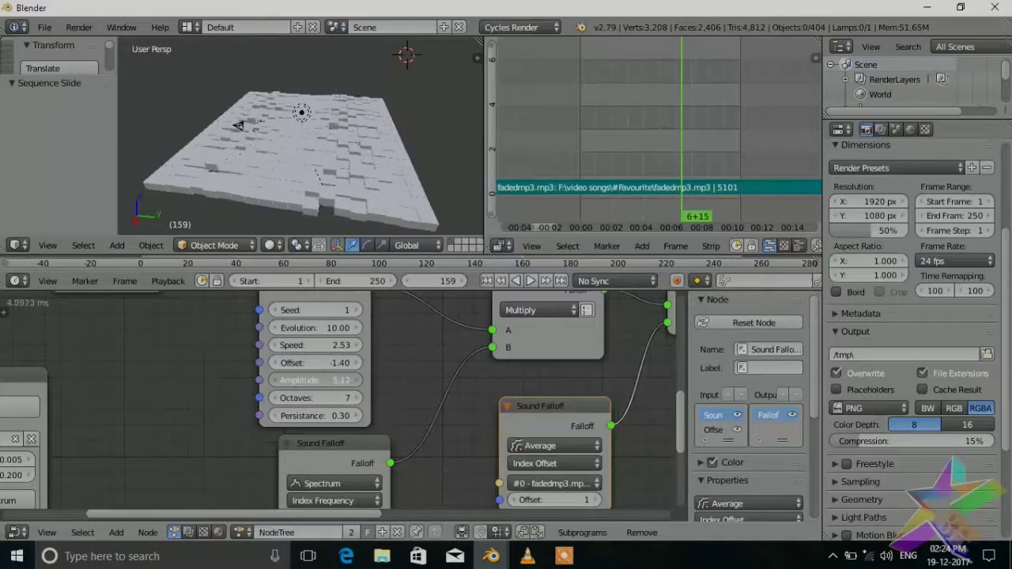
pyautogui.moveTo(333, 381); pyautogui.dragTo(318, 380)
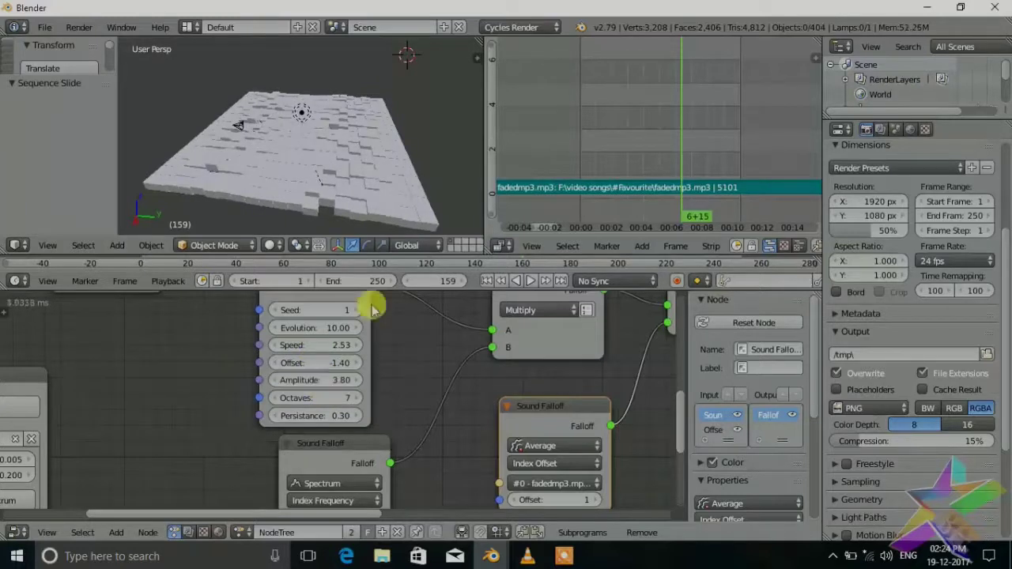
# - Play the animation, stop it, and inspect the height of the displaced cubes up close
pyautogui.hotkey('alt', 'a')
pyautogui.scroll(2, 359, 180)
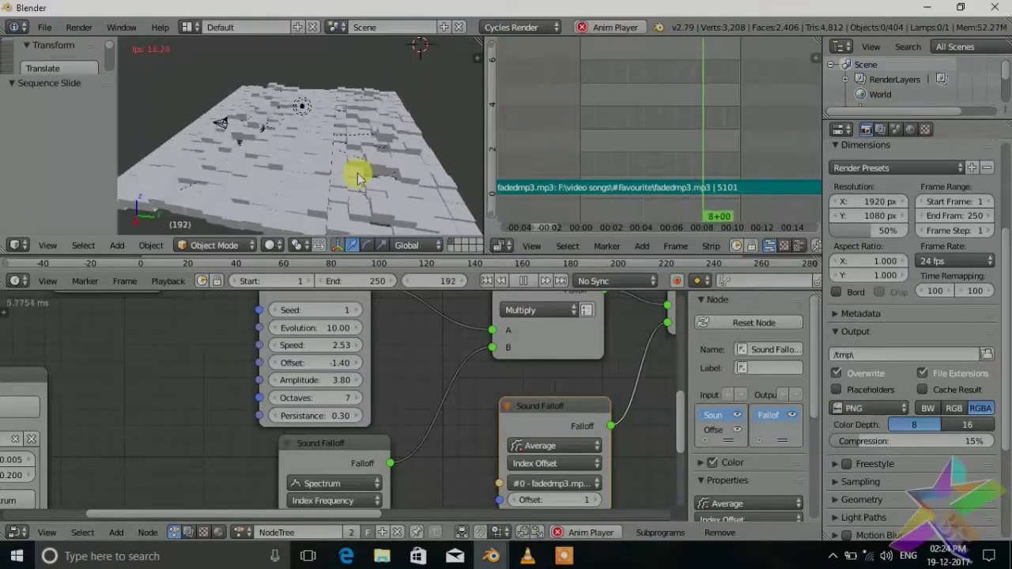
pyautogui.hotkey('alt', 'a')
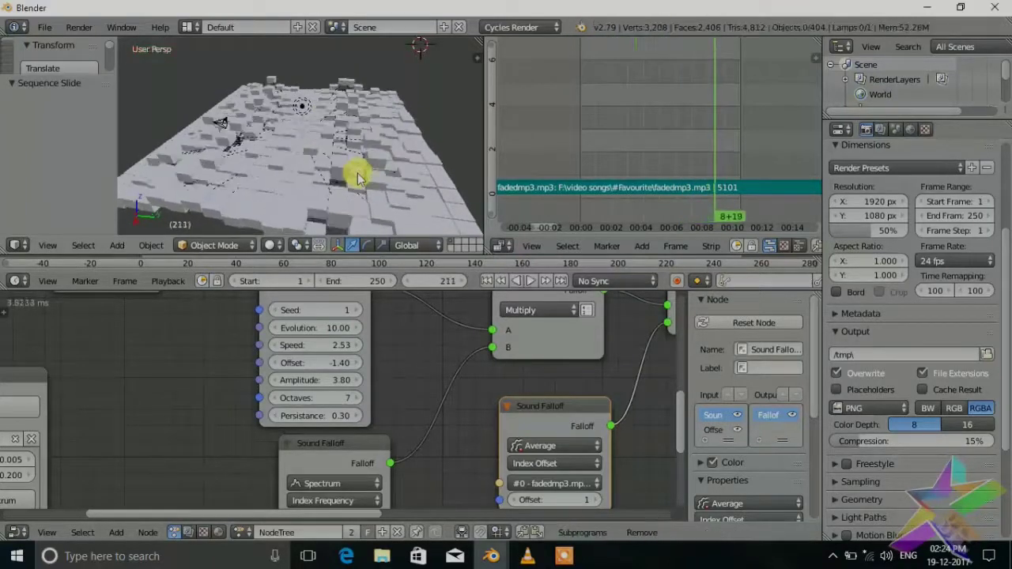
pyautogui.scroll(-2, 417, 180)
pyautogui.scroll(4, 331, 168)
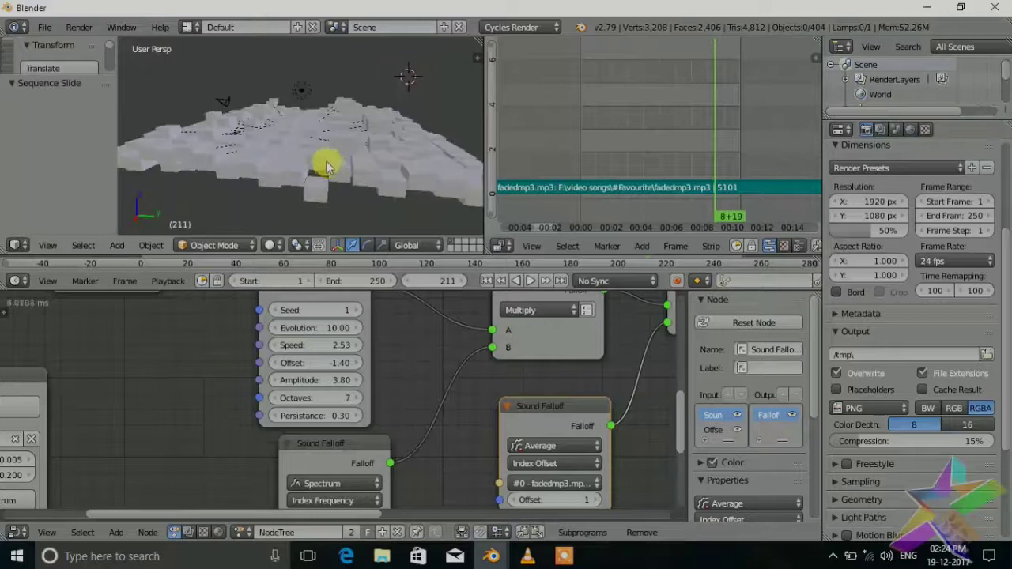
# - Set the Wiggle Falloff's Amplitude to 1.70, then play the animation over the whole grid and stop it
pyautogui.moveTo(340, 379); pyautogui.dragTo(342, 378)
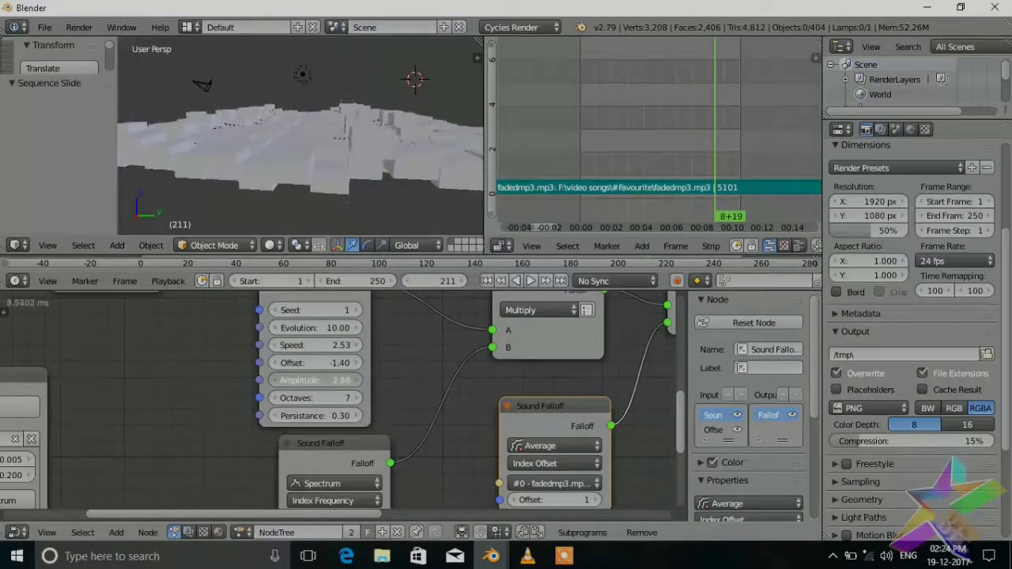
pyautogui.scroll(-2, 435, 377)
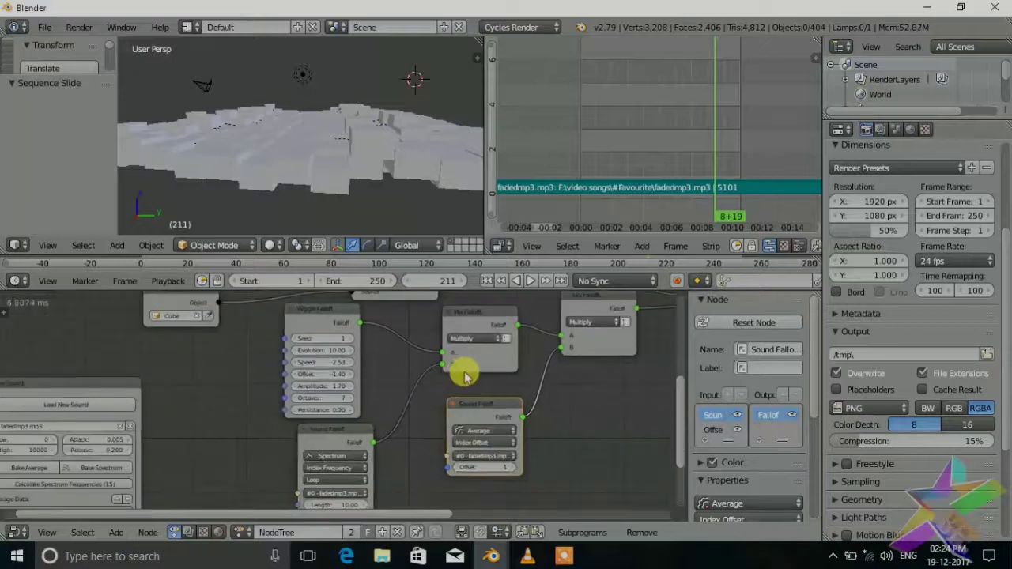
pyautogui.scroll(-1, 463, 378)
pyautogui.hotkey('alt', 'a')
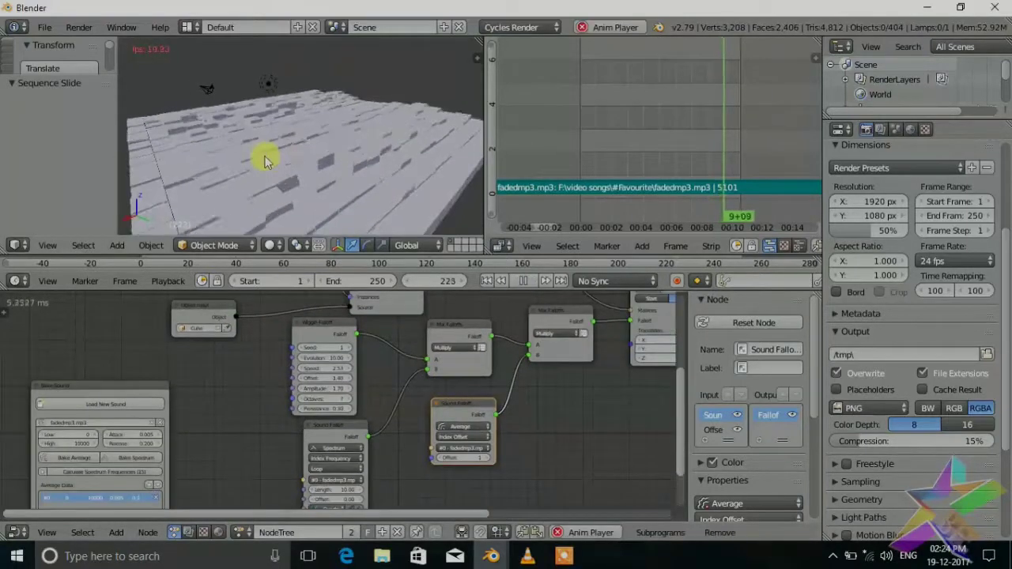
pyautogui.moveTo(234, 163); pyautogui.dragTo(325, 199, button='middle')
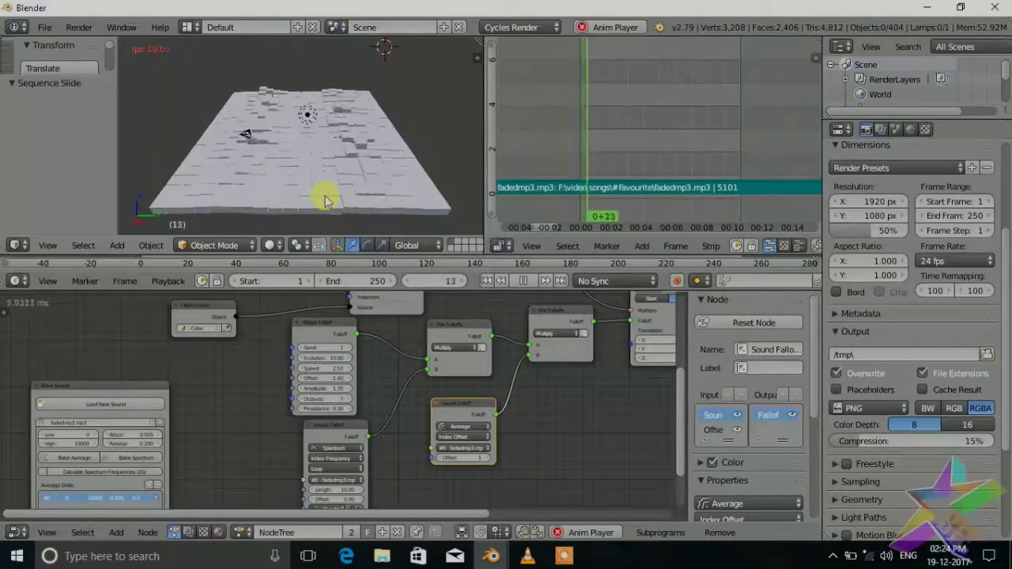
pyautogui.hotkey('alt', 'a')
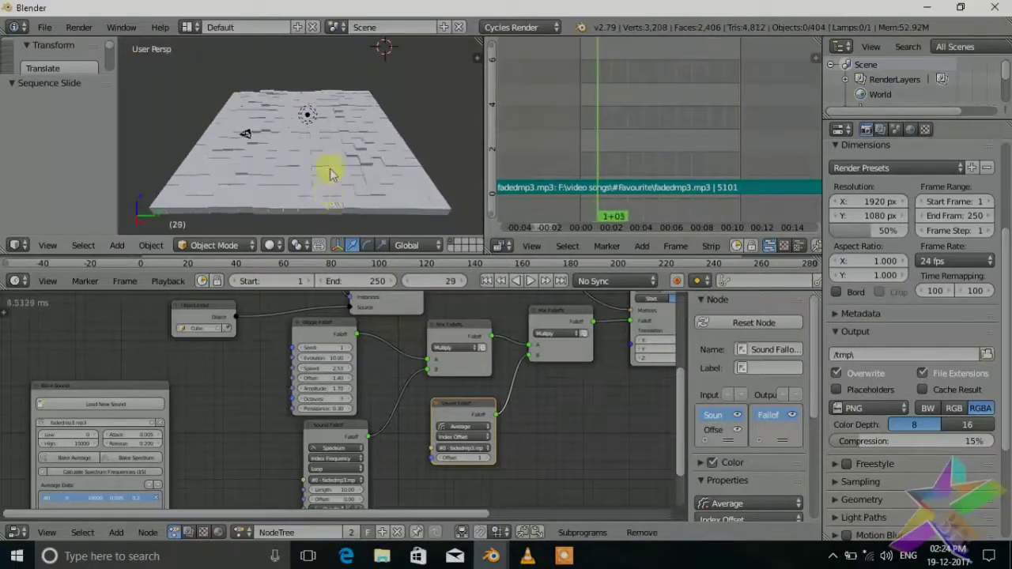
# - Select the original source cube beneath the grid and enter Edit Mode on it
pyautogui.moveTo(329, 169); pyautogui.dragTo(294, 123, button='middle')
pyautogui.rightClick(303, 130)
pyautogui.press('Tab')
pyautogui.scroll(3, 308, 151)
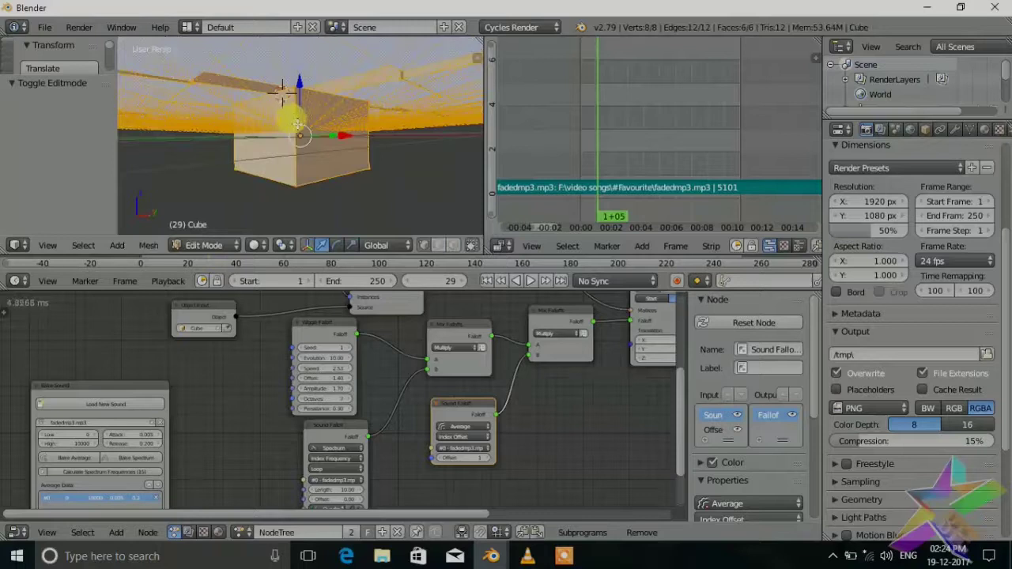
# - Add two horizontal loop cuts around the cube, sliding the first one toward its top
pyautogui.hotkey('ctrl', 'r')
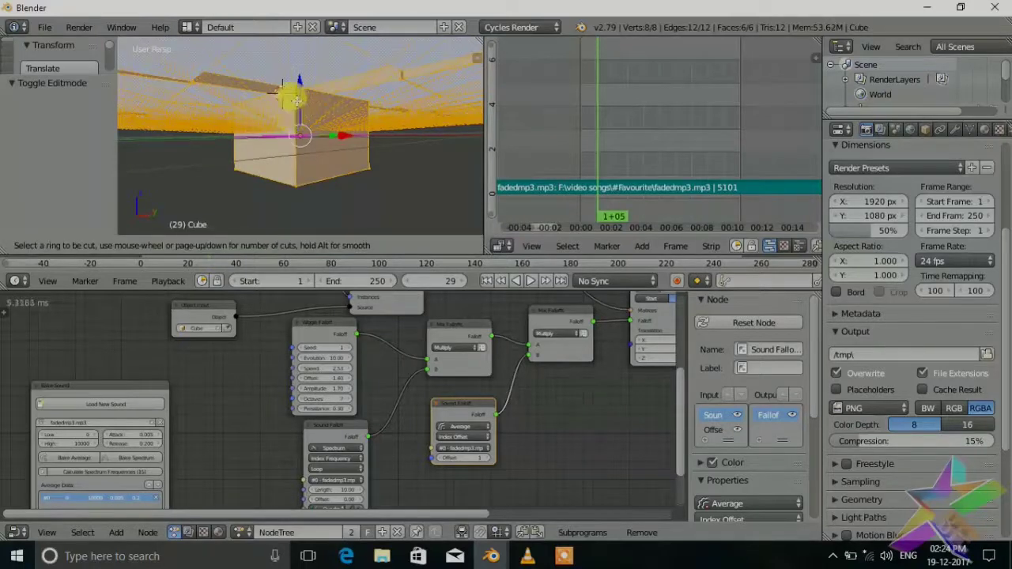
pyautogui.click(294, 99)
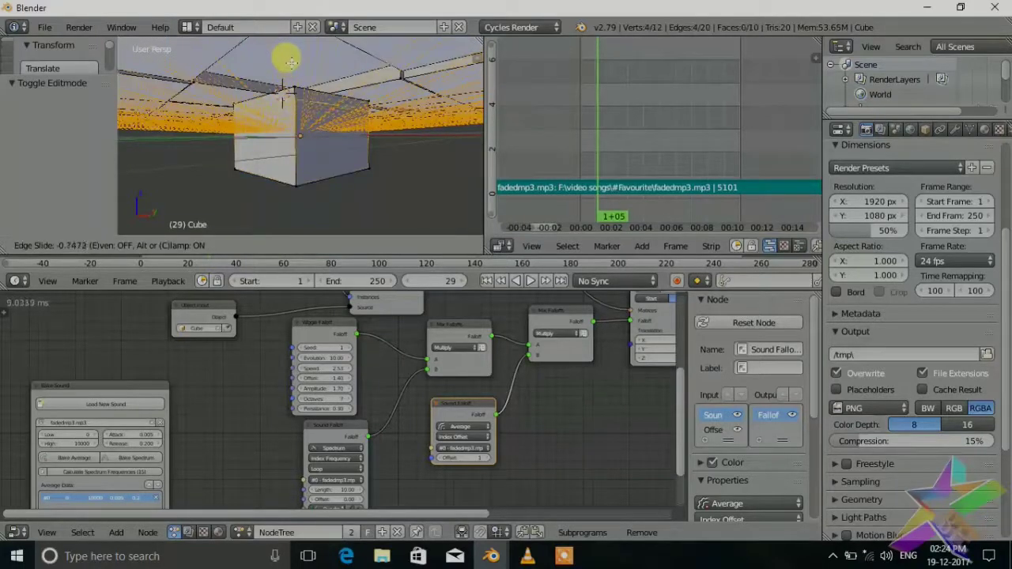
pyautogui.click(292, 70)
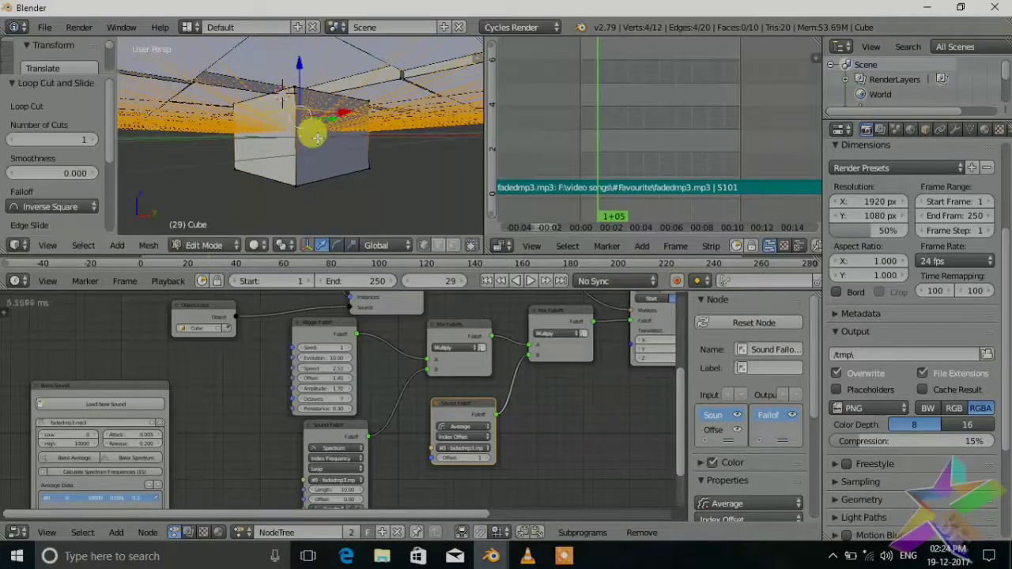
pyautogui.hotkey('ctrl', 'r')
pyautogui.click(294, 115)
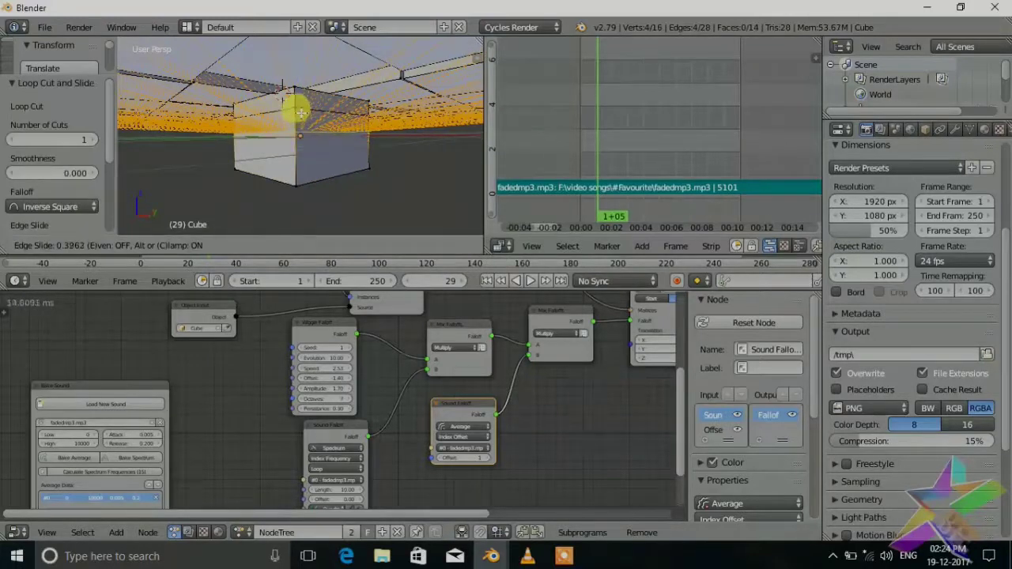
pyautogui.click(300, 113)
# - Add a third horizontal loop cut around the cube and edge-slide it by a factor of -0.441
pyautogui.hotkey('ctrl', 'r')
pyautogui.click(300, 149)
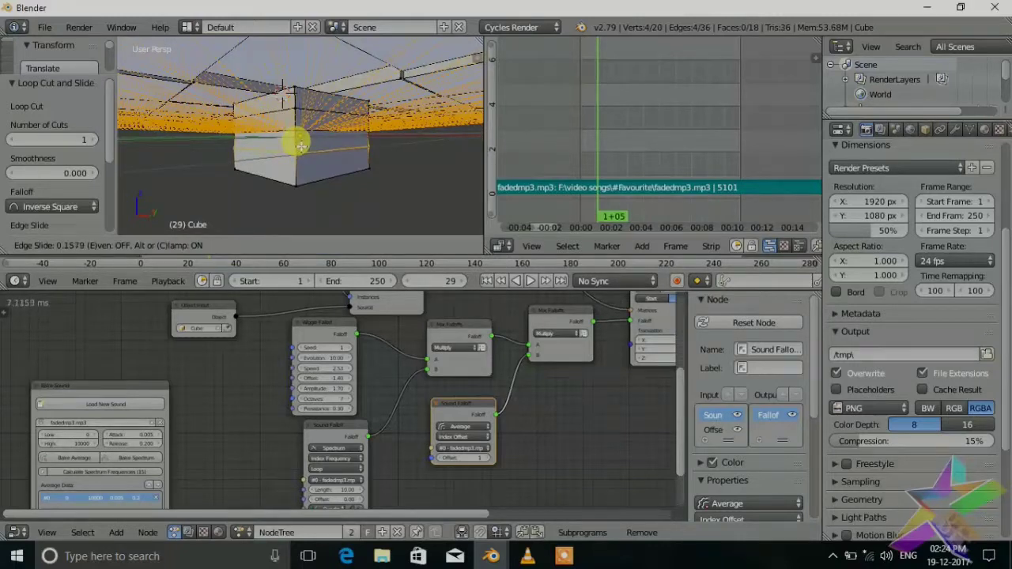
pyautogui.click(304, 130)
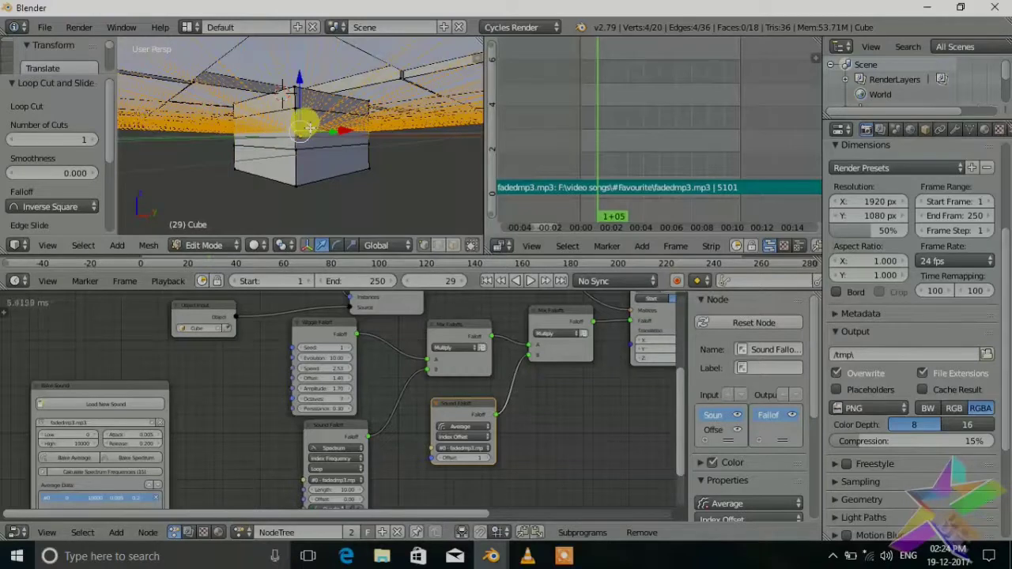
pyautogui.press('g')
pyautogui.press('g')
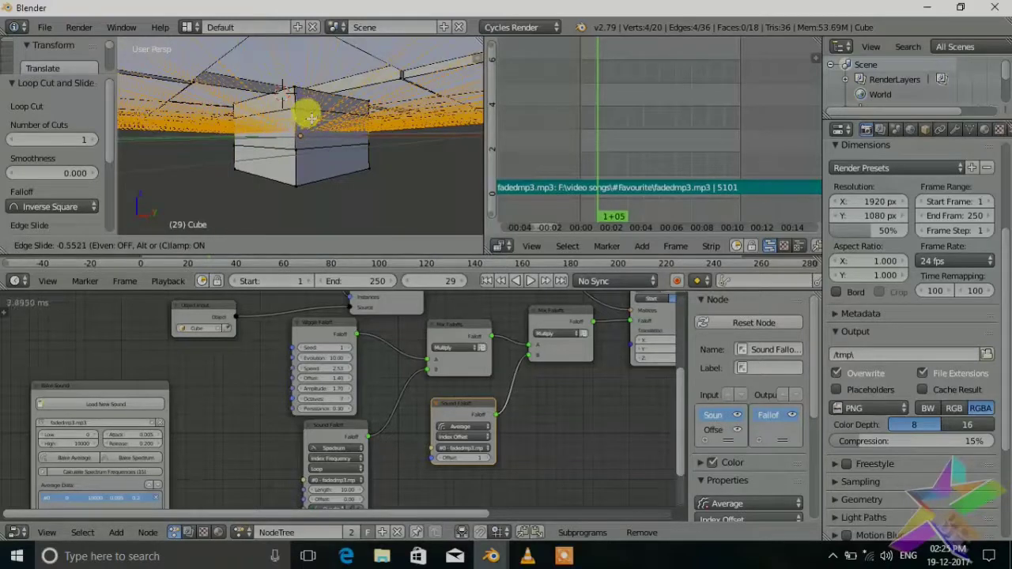
pyautogui.click(312, 119)
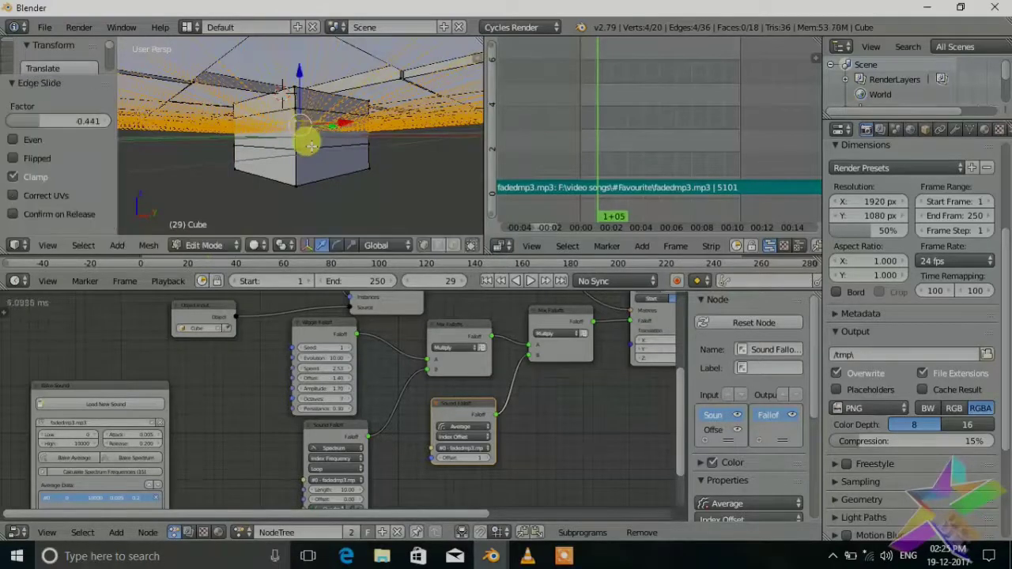
# - Add a fourth horizontal loop cut around the lower part of the cube and return to Object Mode
pyautogui.rightClick(296, 182)
pyautogui.hotkey('ctrl', 'r')
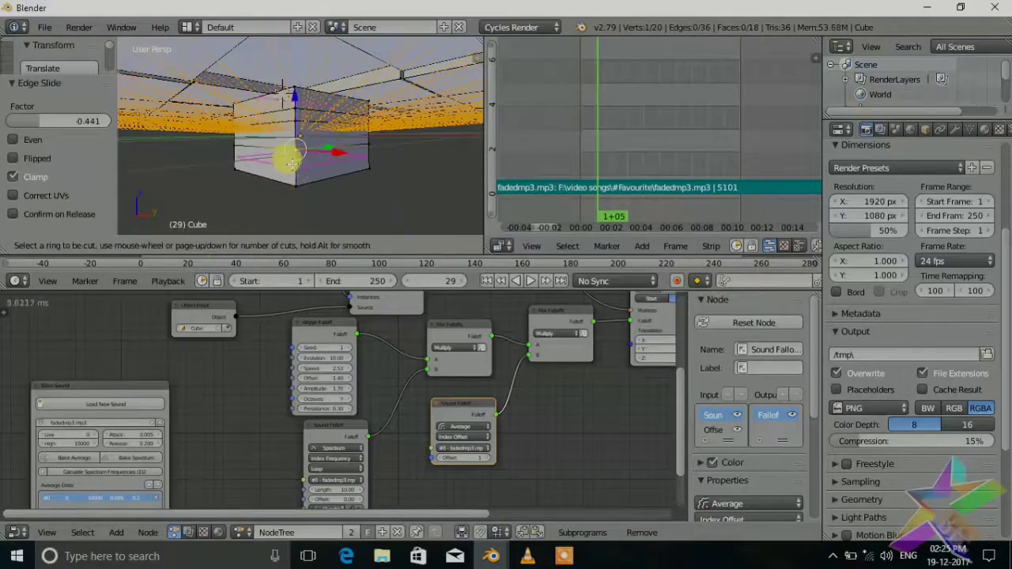
pyautogui.click(293, 159)
pyautogui.click(294, 153)
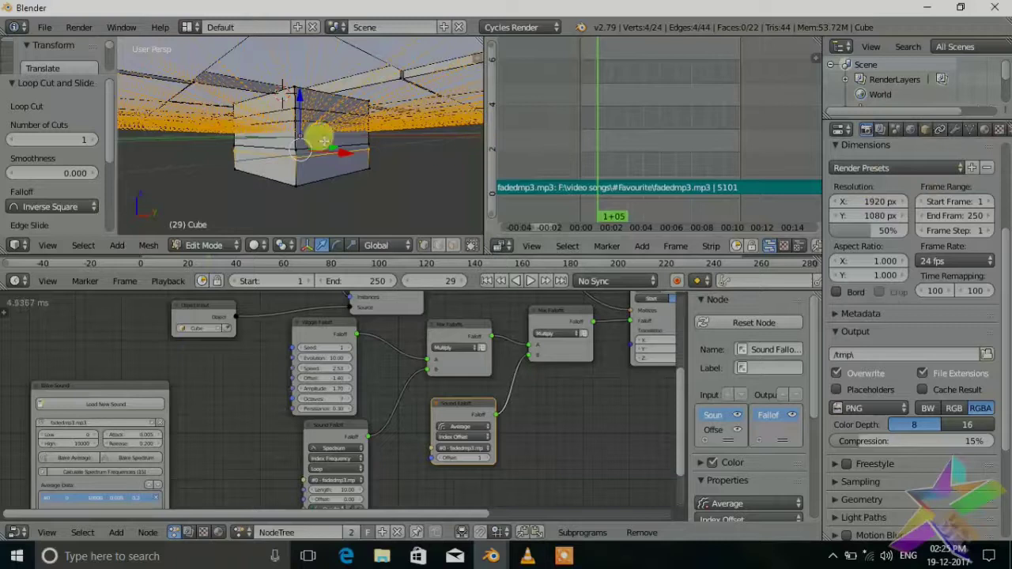
pyautogui.press('Tab')
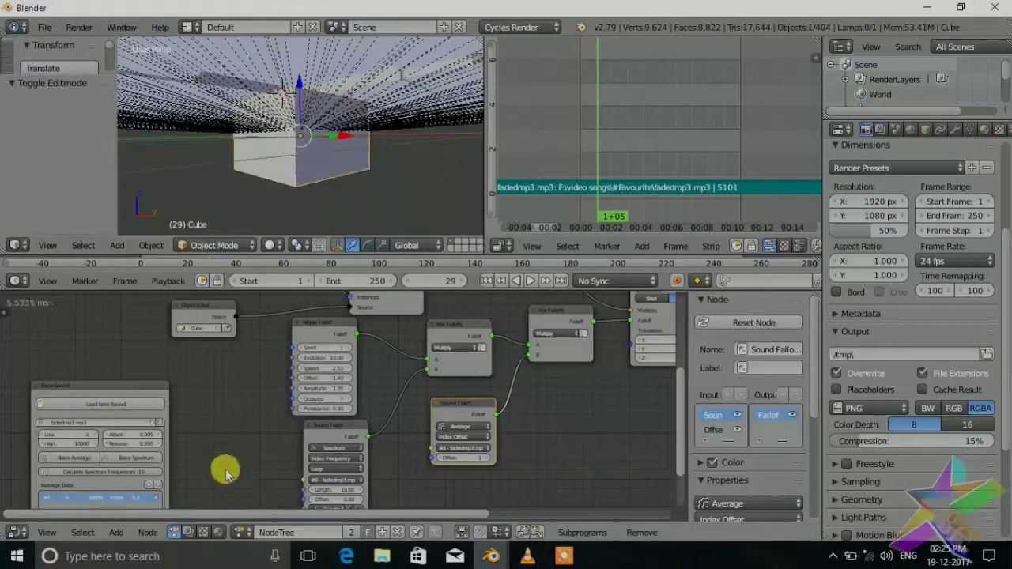
# - Show the cube's shader nodes with Use Nodes enabled, then create a new material in a second slot and re-enter Edit Mode
pyautogui.click(219, 532)
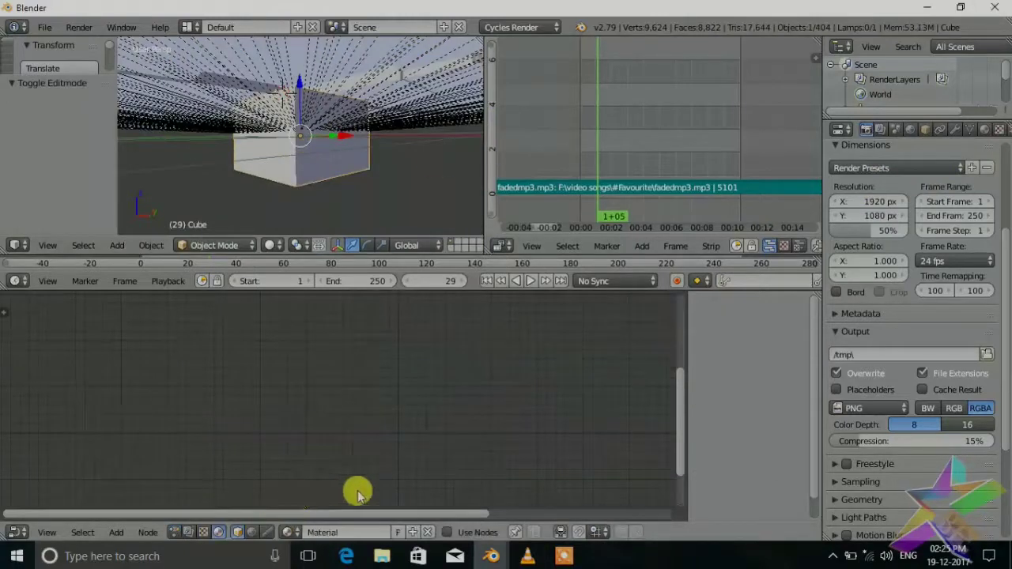
pyautogui.click(447, 533)
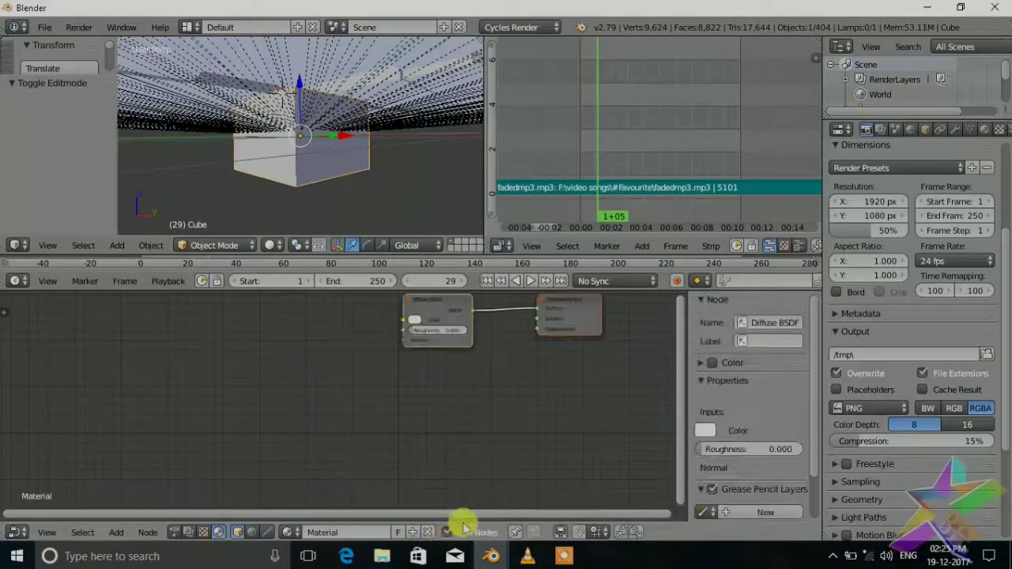
pyautogui.click(983, 130)
pyautogui.click(1000, 180)
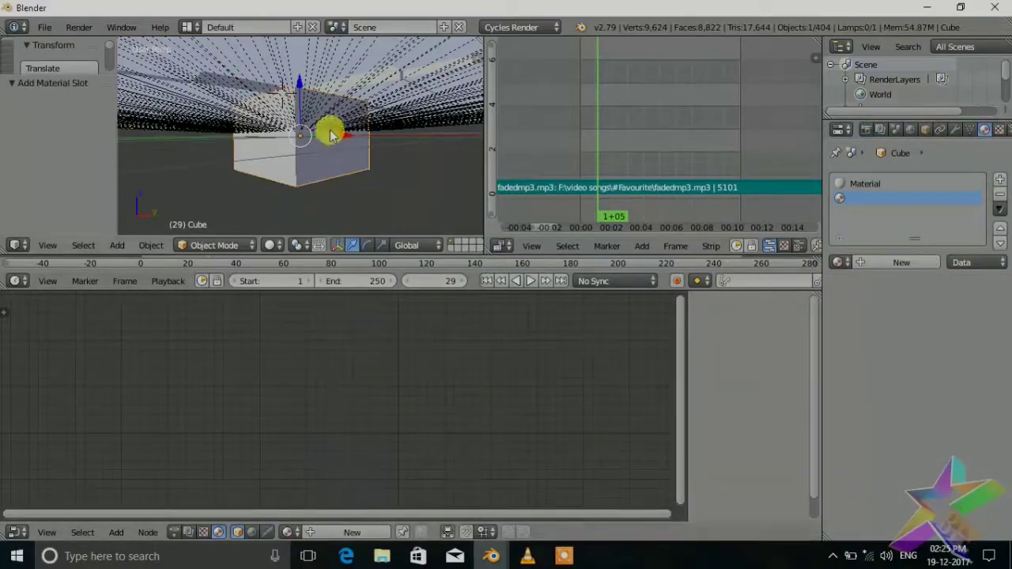
pyautogui.press('Tab')
pyautogui.click(357, 529)
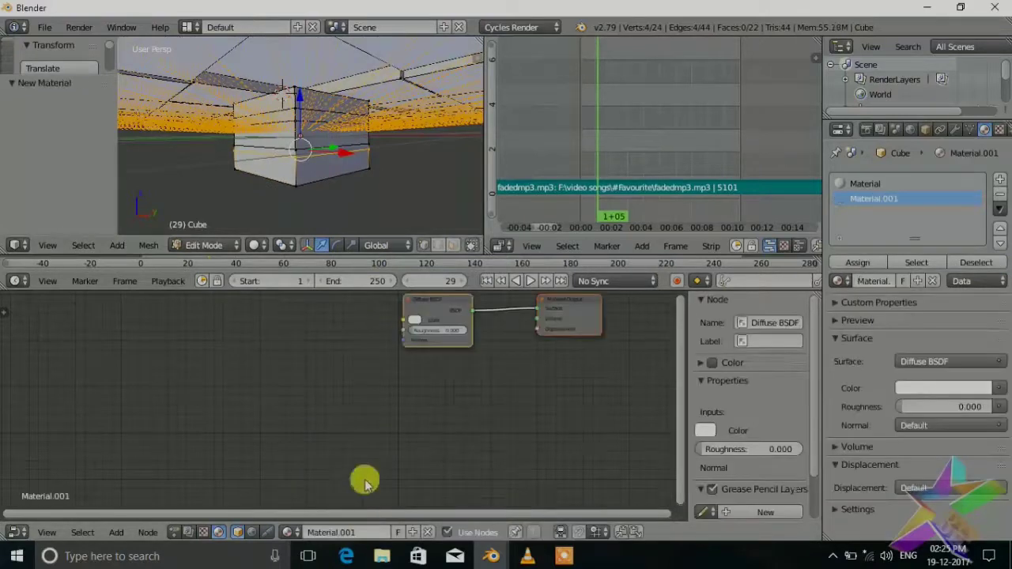
# - Replace the new material's Diffuse BSDF with an Emission shader linked to the Material Output's Surface
pyautogui.scroll(3, 442, 360)
pyautogui.moveTo(420, 387); pyautogui.dragTo(310, 465, button='middle')
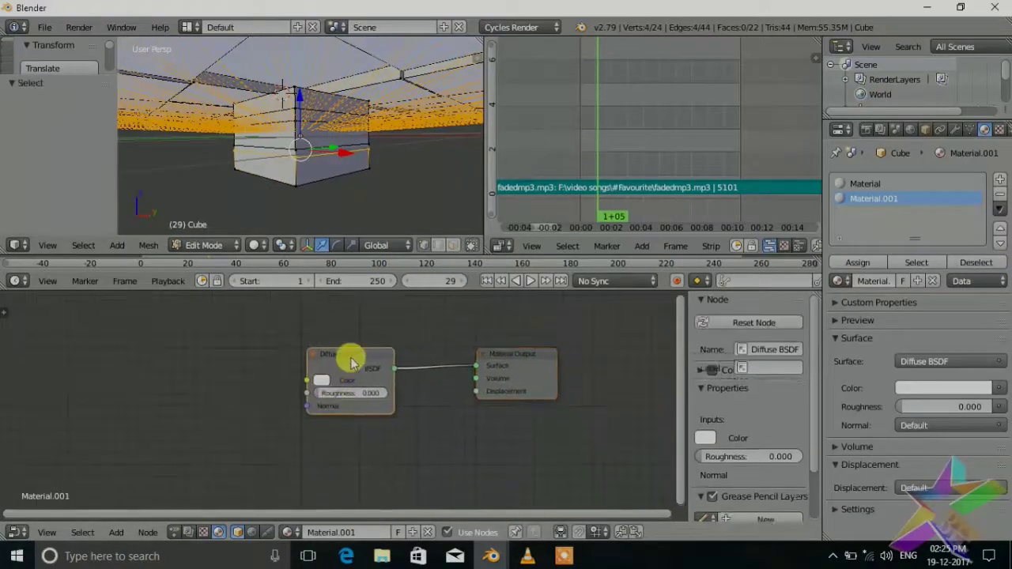
pyautogui.press('x')
pyautogui.hotkey('shift', 'a')
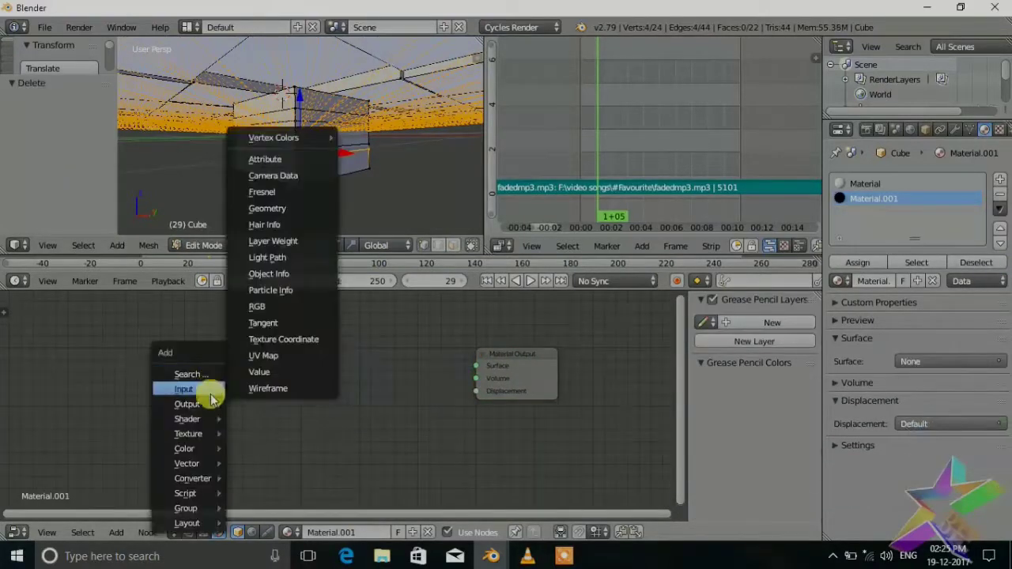
pyautogui.moveTo(204, 419)
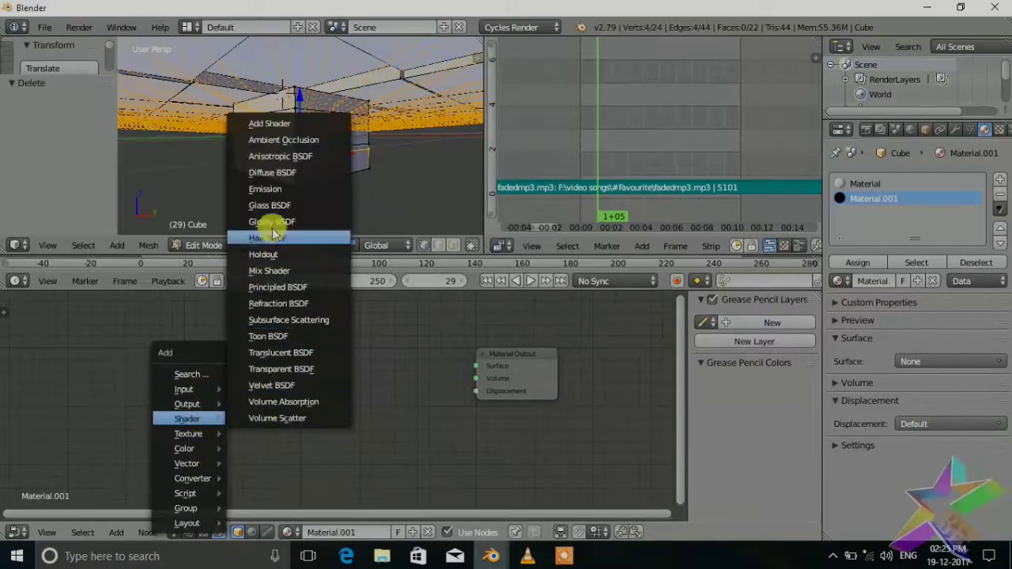
pyautogui.click(267, 189)
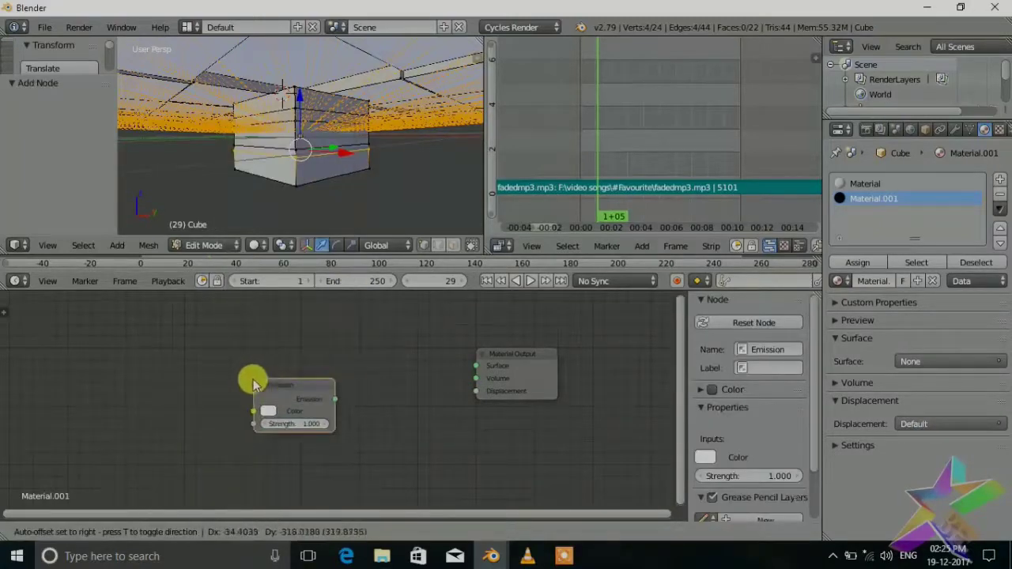
pyautogui.click(268, 353)
pyautogui.moveTo(338, 370); pyautogui.dragTo(477, 369)
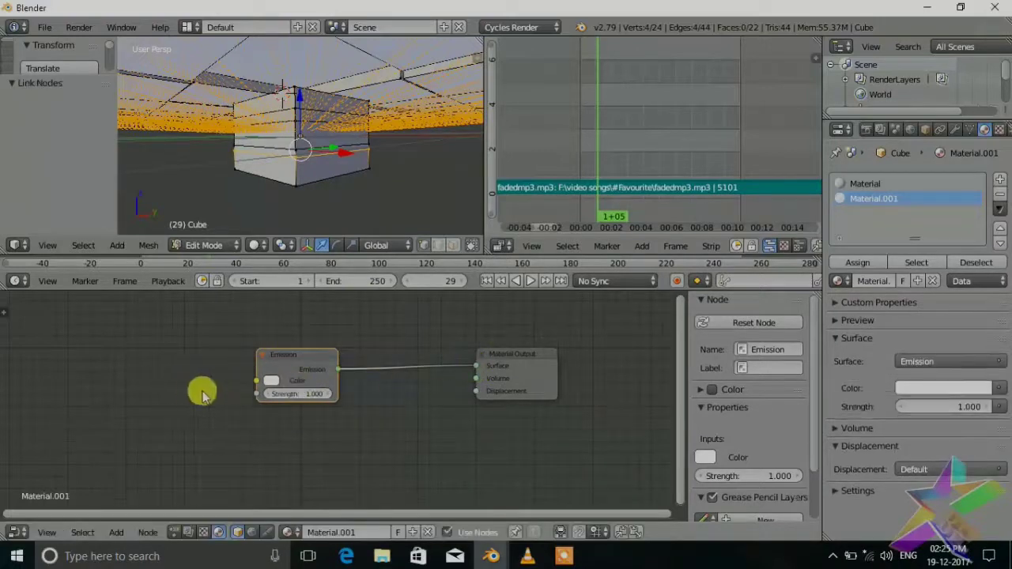
# - Add an RGB input node before the Emission shader and set its colour to blue
pyautogui.moveTo(203, 391); pyautogui.dragTo(368, 380, button='middle')
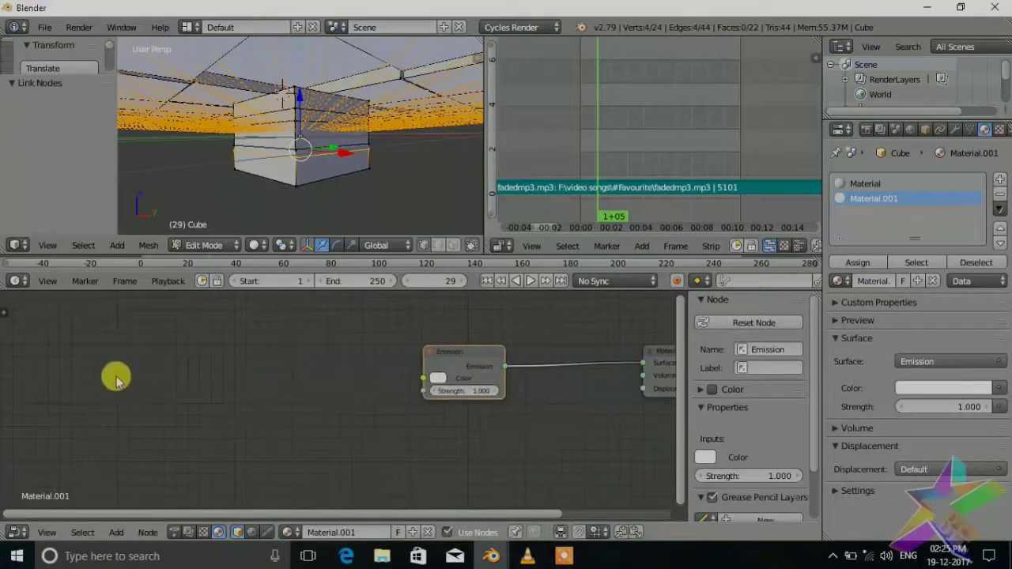
pyautogui.hotkey('shift', 'a')
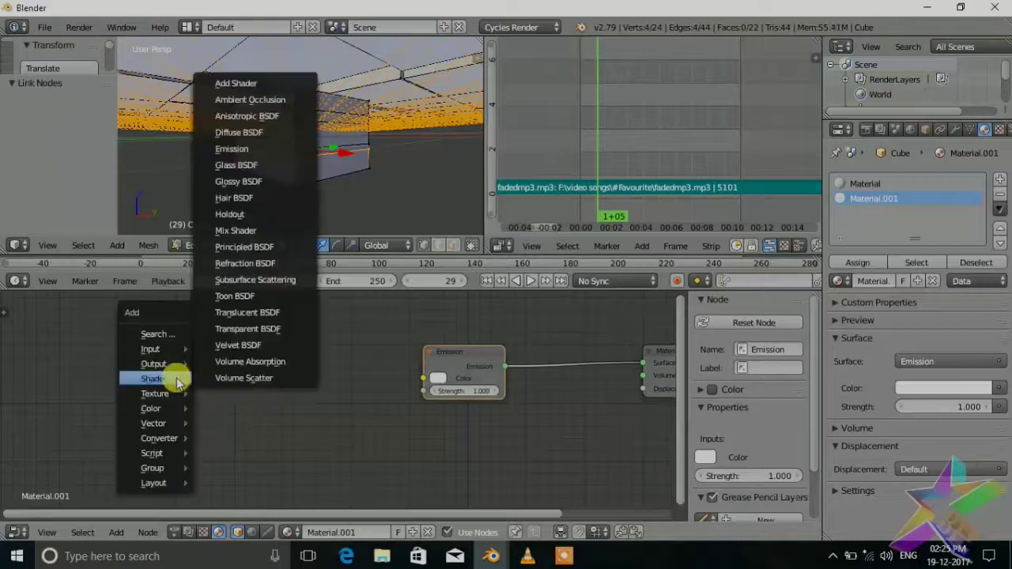
pyautogui.moveTo(158, 354)
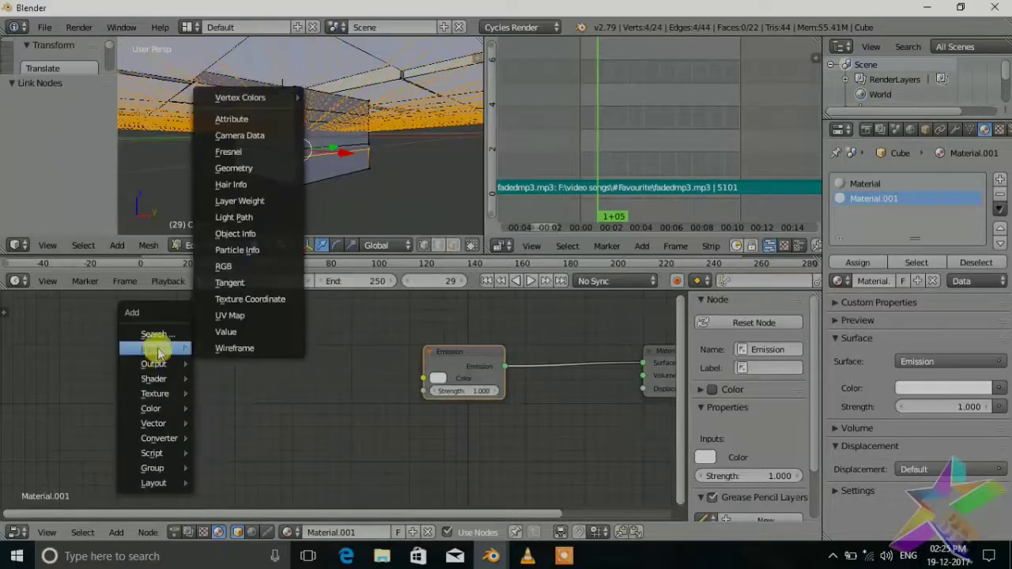
pyautogui.click(221, 267)
pyautogui.click(167, 303)
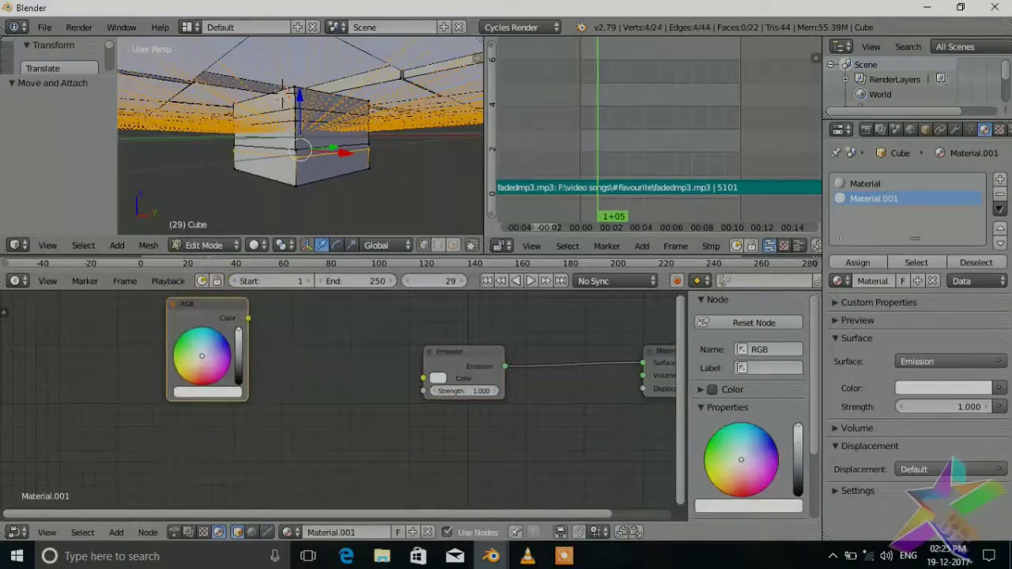
pyautogui.click(225, 340)
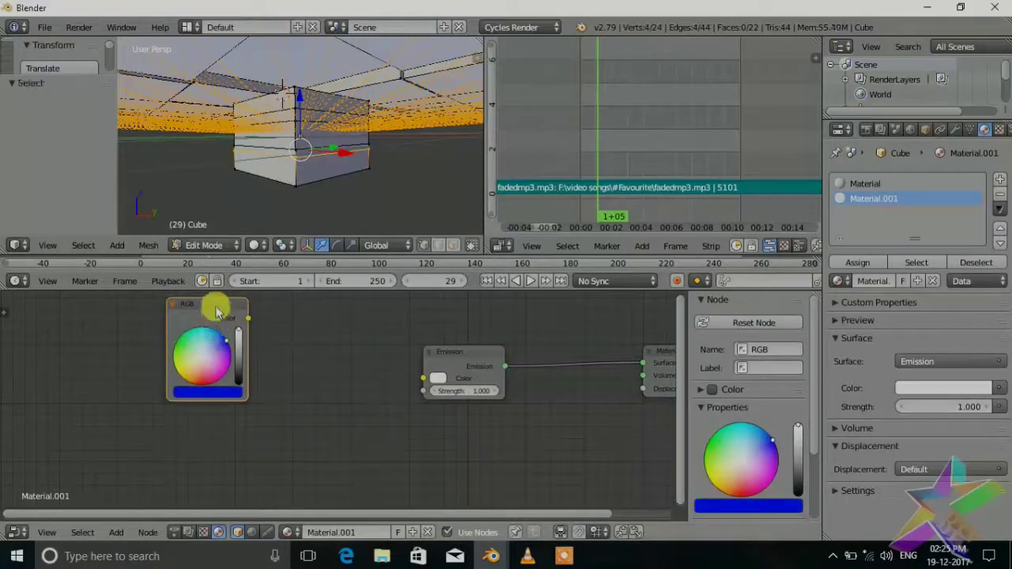
# - Duplicate the blue RGB node, place the copy below it, and set the copy's colour to purple
pyautogui.hotkey('shift', 'd')
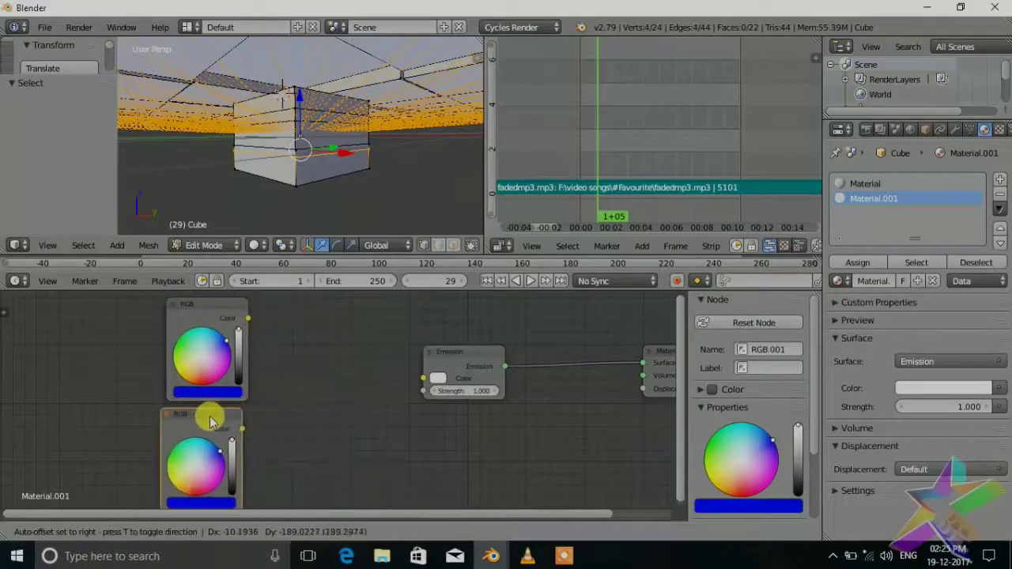
pyautogui.click(210, 416)
pyautogui.moveTo(288, 381); pyautogui.dragTo(295, 338, button='middle')
pyautogui.click(231, 425)
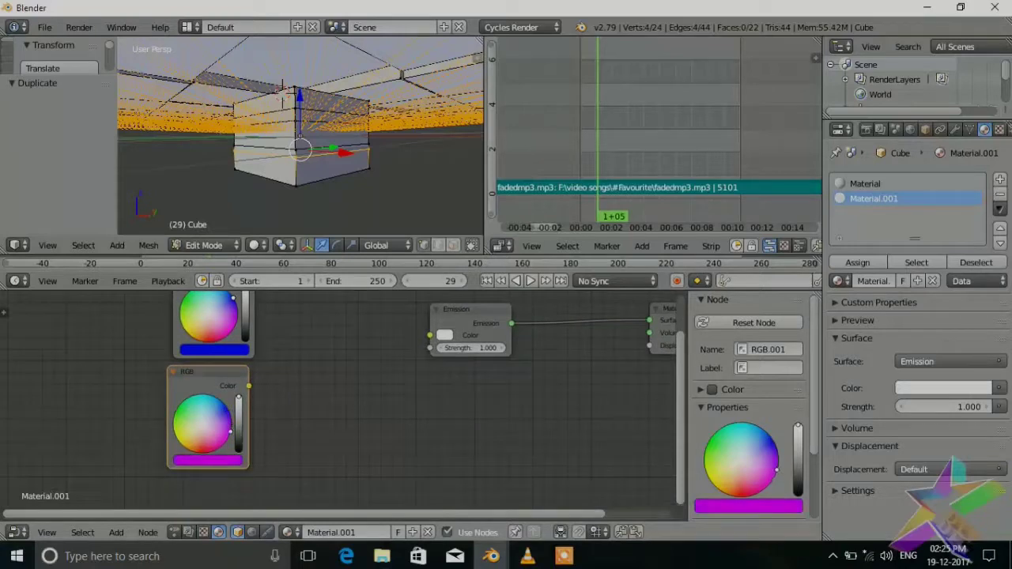
# - Add a MixRGB node and link the blue RGB node to Color1 and the purple one to Color2
pyautogui.moveTo(288, 411); pyautogui.dragTo(256, 447, button='middle')
pyautogui.hotkey('shift', 'a')
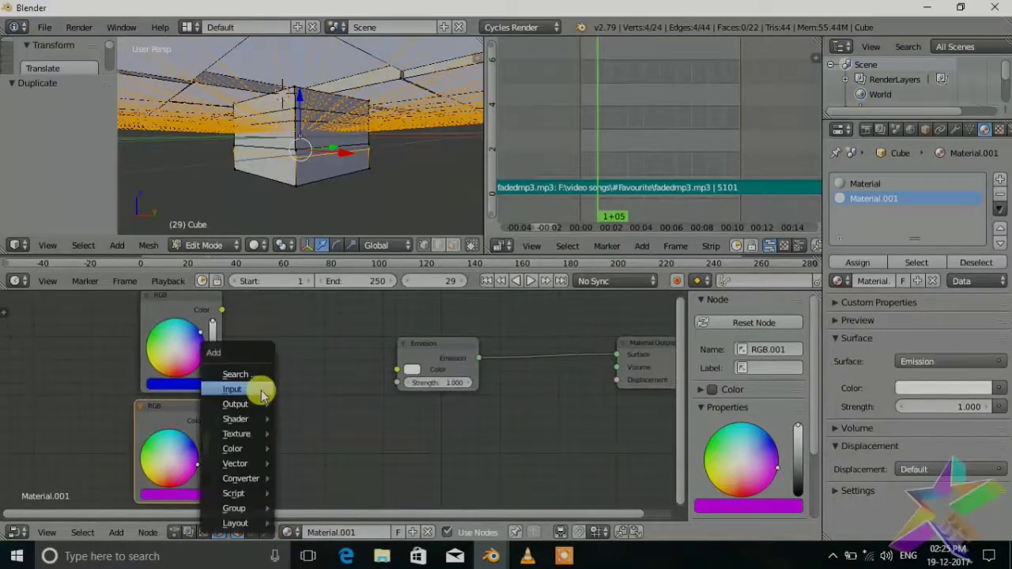
pyautogui.moveTo(251, 449)
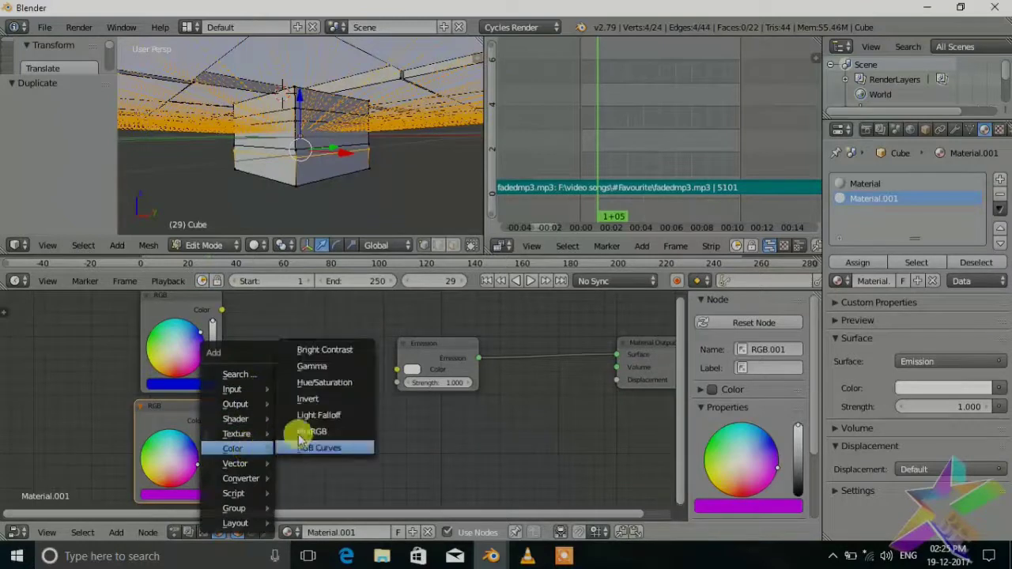
pyautogui.click(294, 426)
pyautogui.click(256, 295)
pyautogui.moveTo(223, 309); pyautogui.dragTo(260, 373)
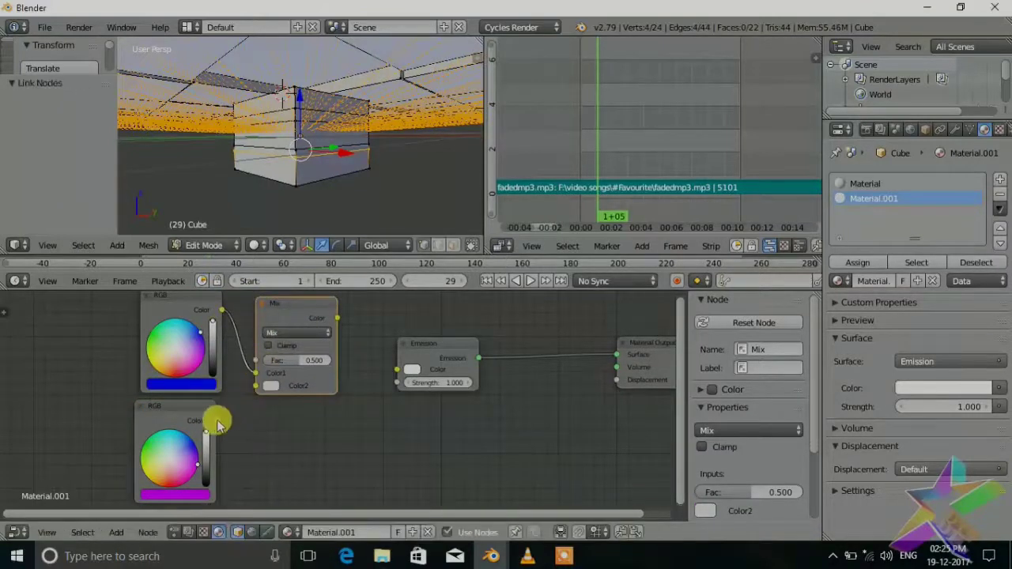
pyautogui.moveTo(219, 424); pyautogui.dragTo(253, 384)
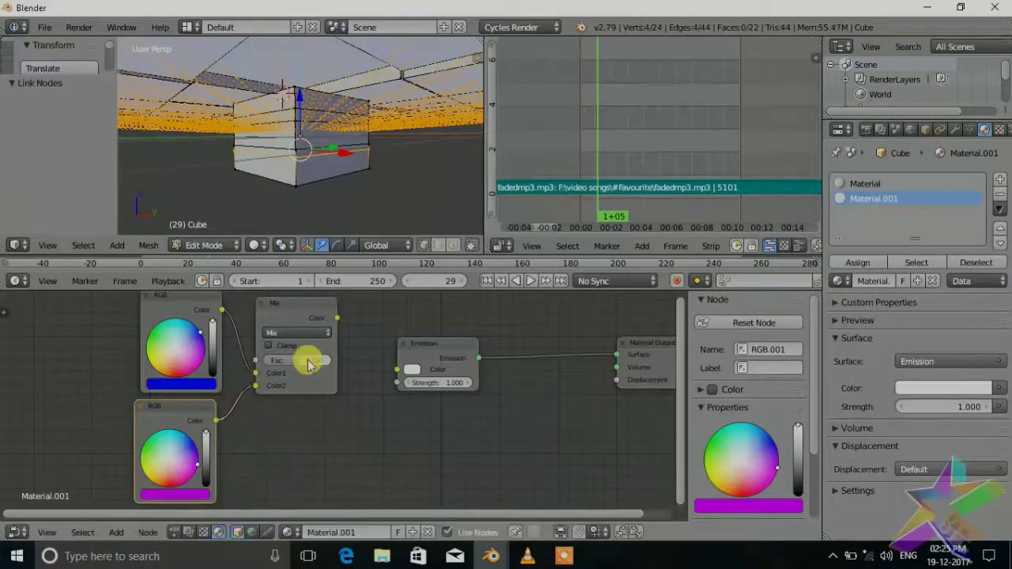
# - Link the Mix node's Color output to the Emission Color and realign the purple RGB node under the blue one
pyautogui.moveTo(348, 314); pyautogui.dragTo(402, 356)
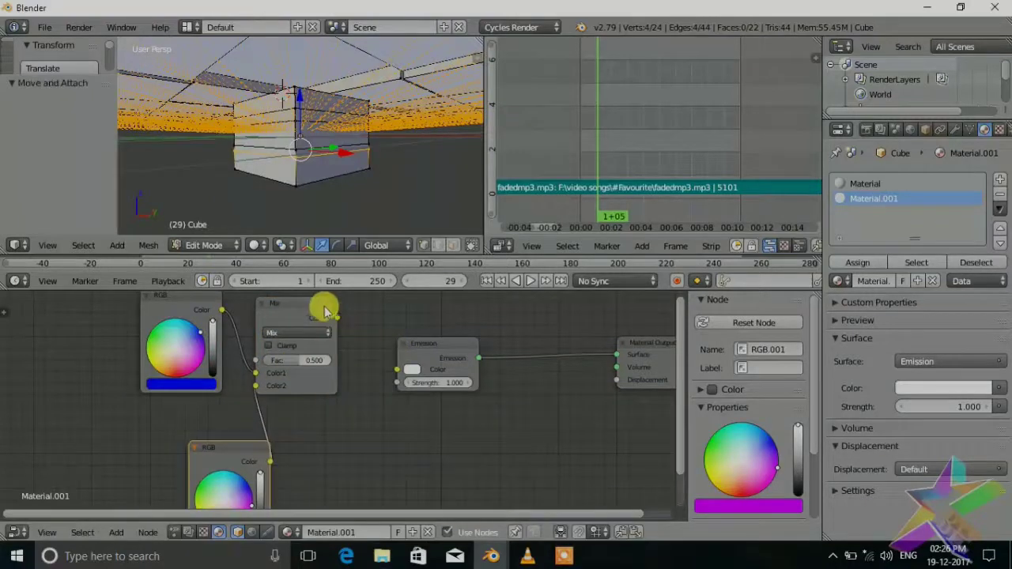
pyautogui.moveTo(339, 318); pyautogui.dragTo(397, 369)
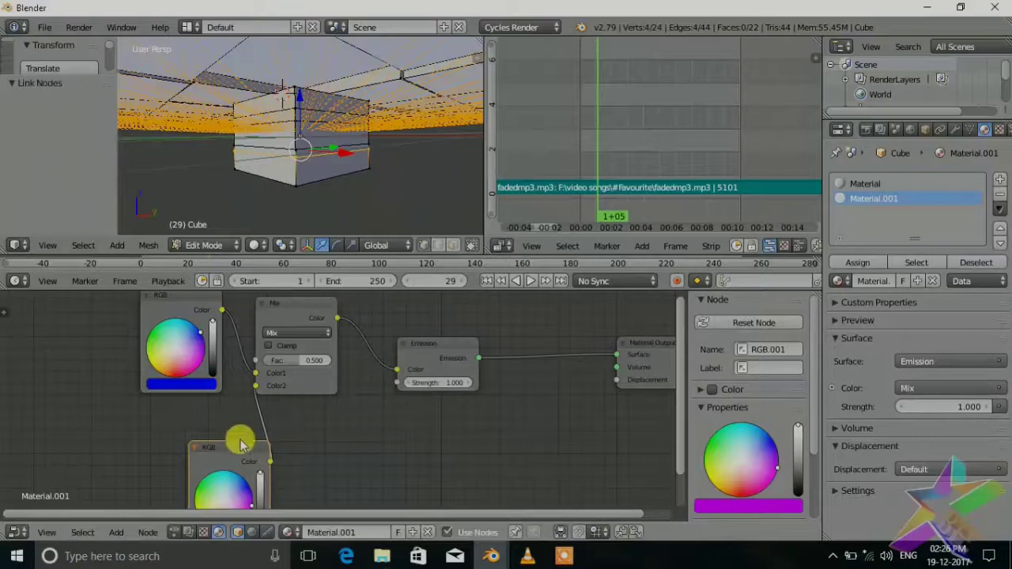
pyautogui.moveTo(225, 445); pyautogui.dragTo(176, 415)
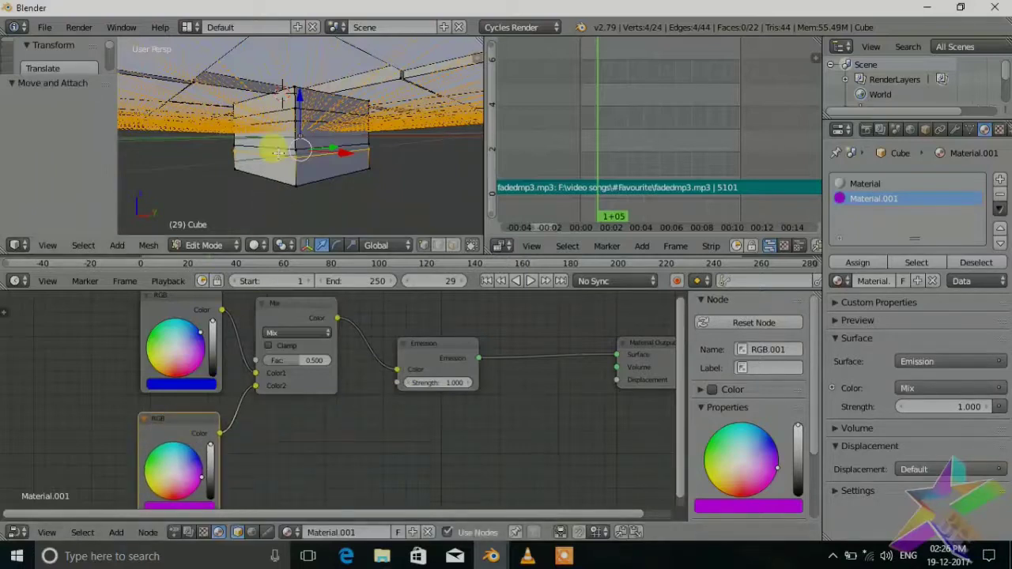
# - Switch to face selection and select the four side faces forming the cube's uppermost band
pyautogui.moveTo(271, 147); pyautogui.dragTo(336, 165, button='middle')
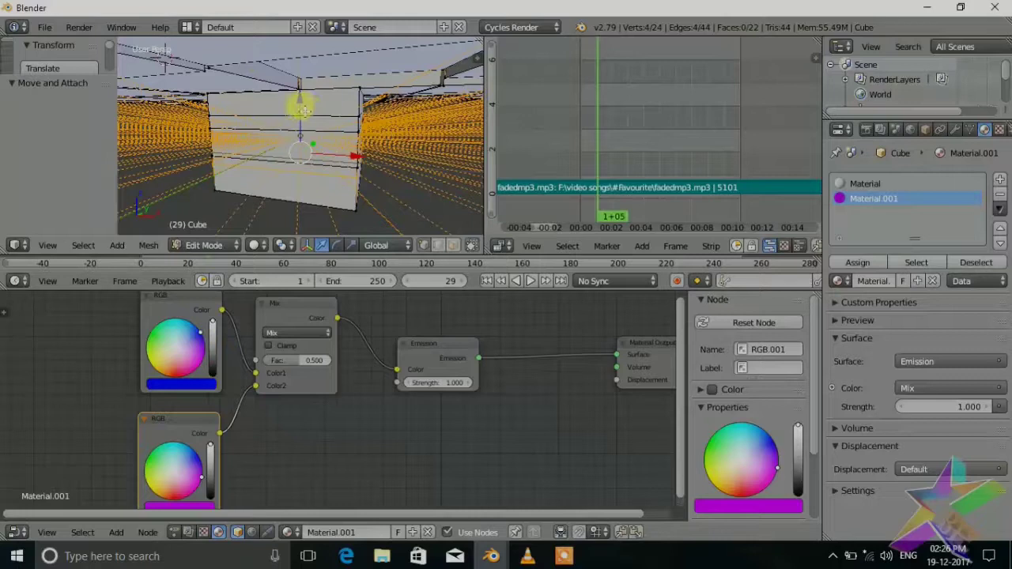
pyautogui.hotkey('ctrl', 'Tab')
pyautogui.click(276, 141)
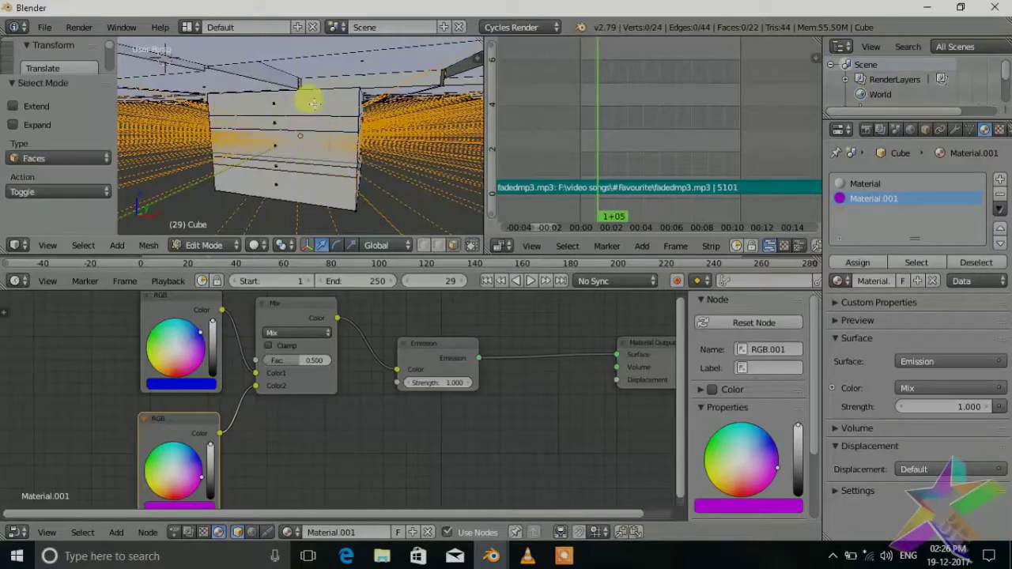
pyautogui.rightClick(315, 103)
pyautogui.moveTo(332, 119); pyautogui.dragTo(207, 113, button='middle')
pyautogui.keyDown('shift'); pyautogui.rightClick(407, 113); pyautogui.keyUp('shift')
pyautogui.keyDown('shift'); pyautogui.rightClick(380, 102); pyautogui.keyUp('shift')
pyautogui.scroll(-4, 346, 133)
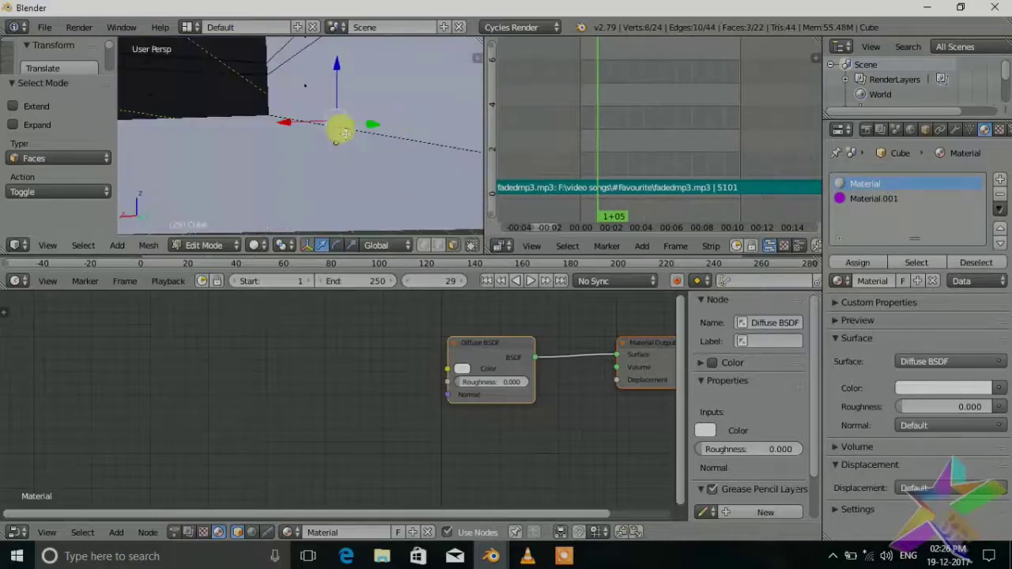
pyautogui.moveTo(345, 134); pyautogui.dragTo(238, 117, button='middle')
pyautogui.keyDown('shift'); pyautogui.rightClick(374, 120); pyautogui.keyUp('shift')
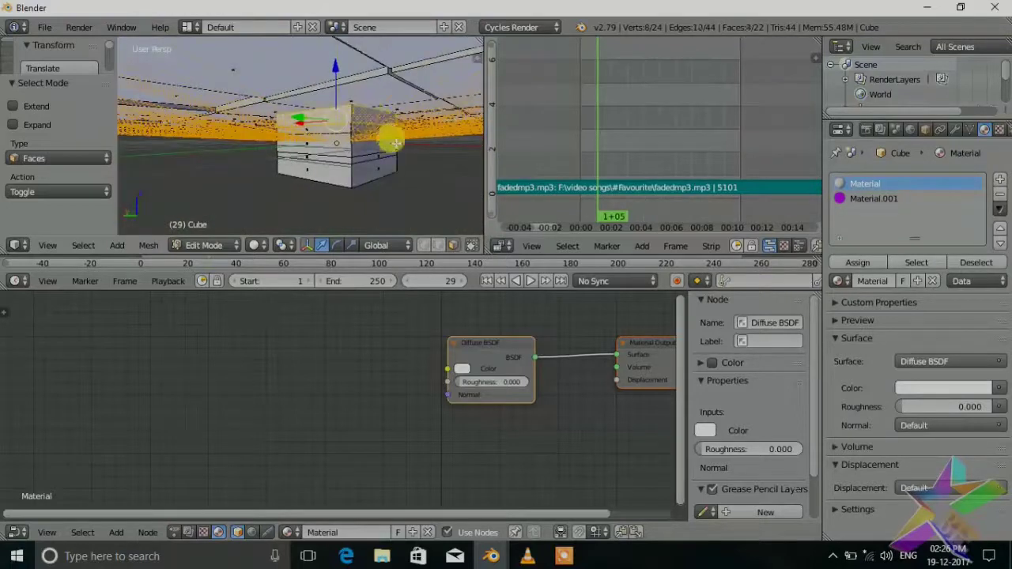
# - Assign the purple emission material to the selected faces and set its Mix Fac to 0.373 under rendered shading
pyautogui.click(857, 262)
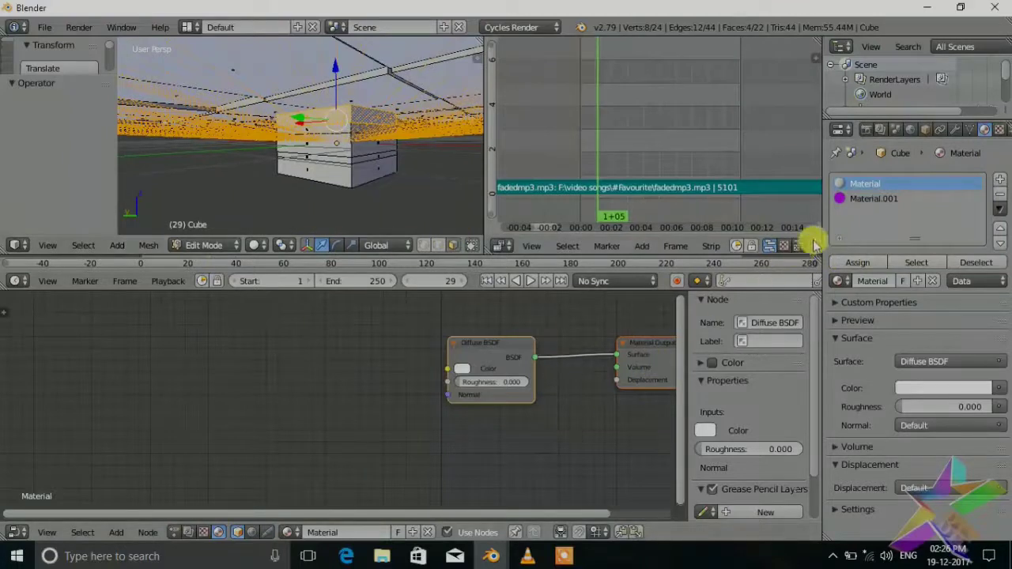
pyautogui.click(850, 198)
pyautogui.click(858, 262)
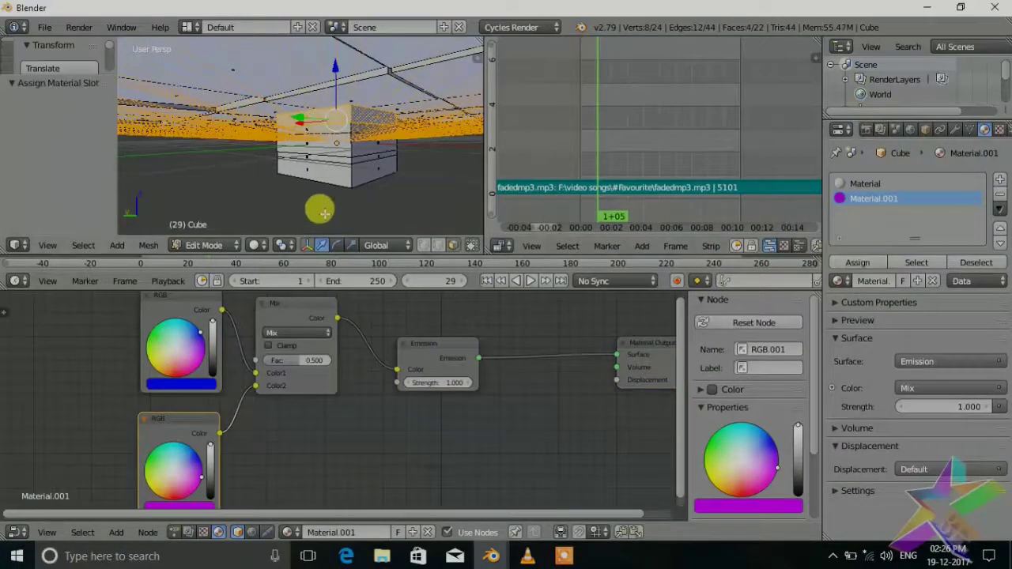
pyautogui.hotkey('shift', 'z')
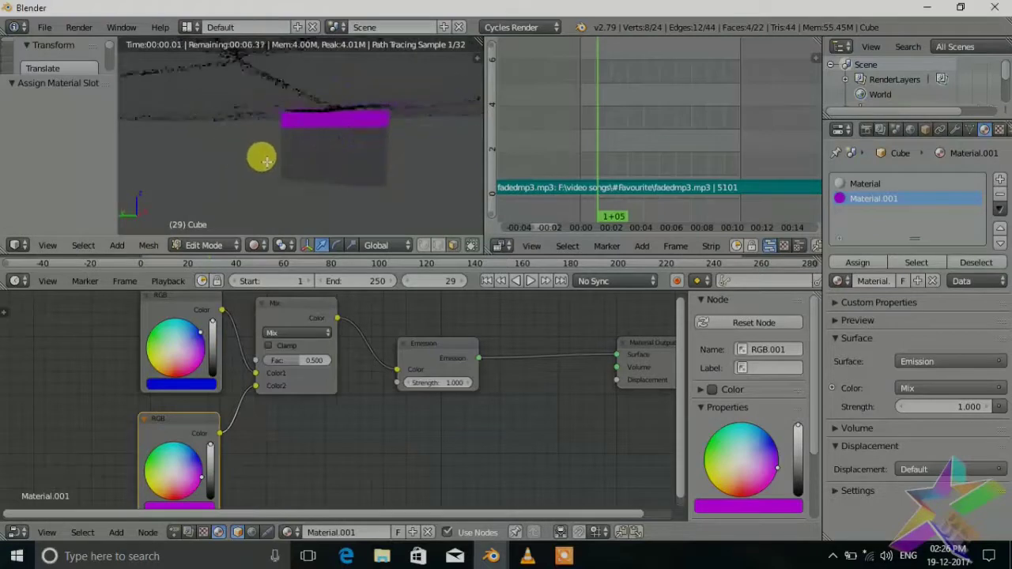
pyautogui.moveTo(296, 360)
pyautogui.mouseDown()
pyautogui.moveTo(268, 360)
pyautogui.moveTo(328, 360)
pyautogui.moveTo(269, 359)
pyautogui.moveTo(316, 360)
pyautogui.moveTo(290, 360)
pyautogui.mouseUp()
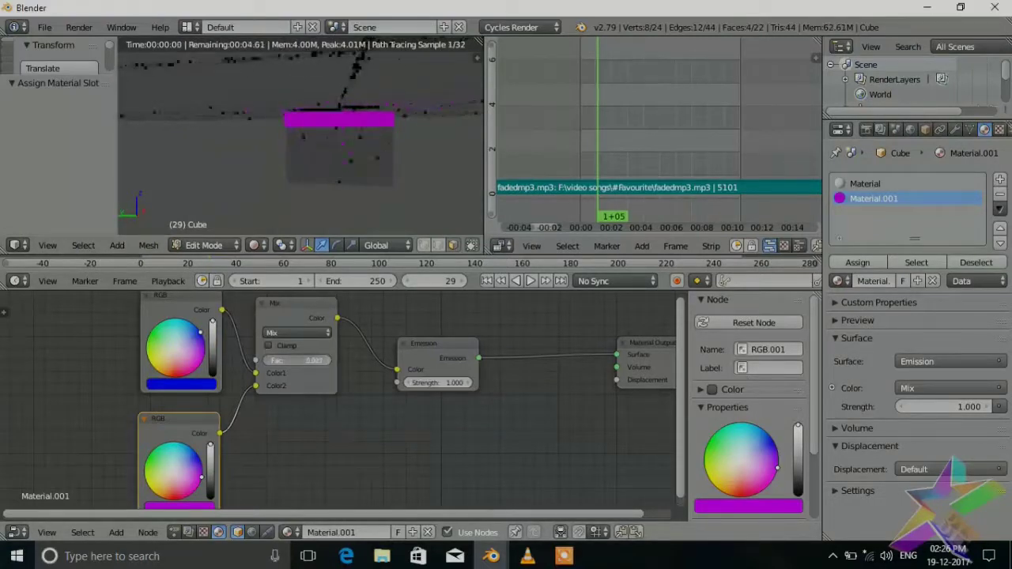
# - Create a new material in a third slot on the cube, switch to solid shading and delete the material's Diffuse BSDF node
pyautogui.click(1000, 181)
pyautogui.hotkey('shift', 'z')
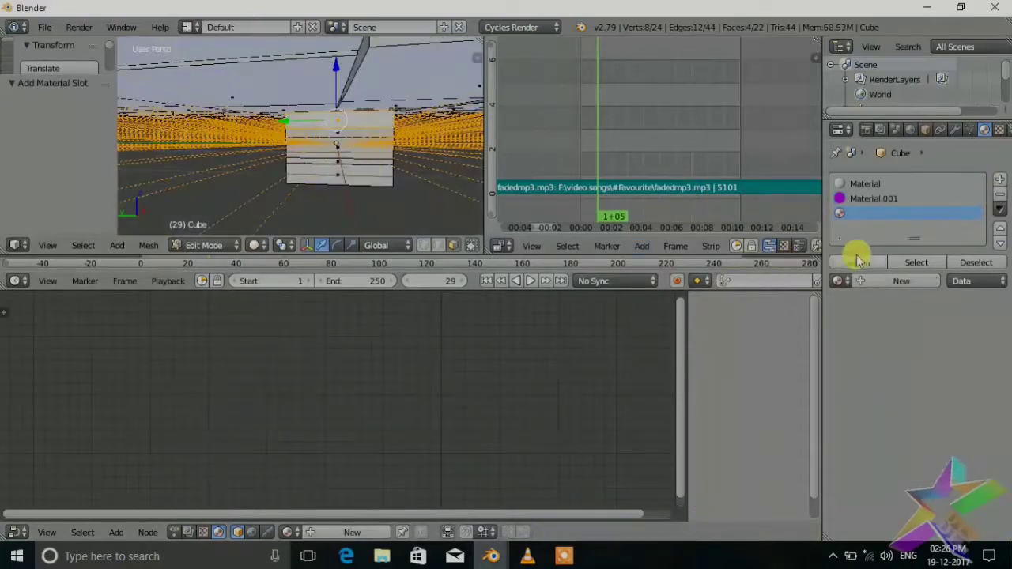
pyautogui.click(873, 282)
pyautogui.click(492, 348)
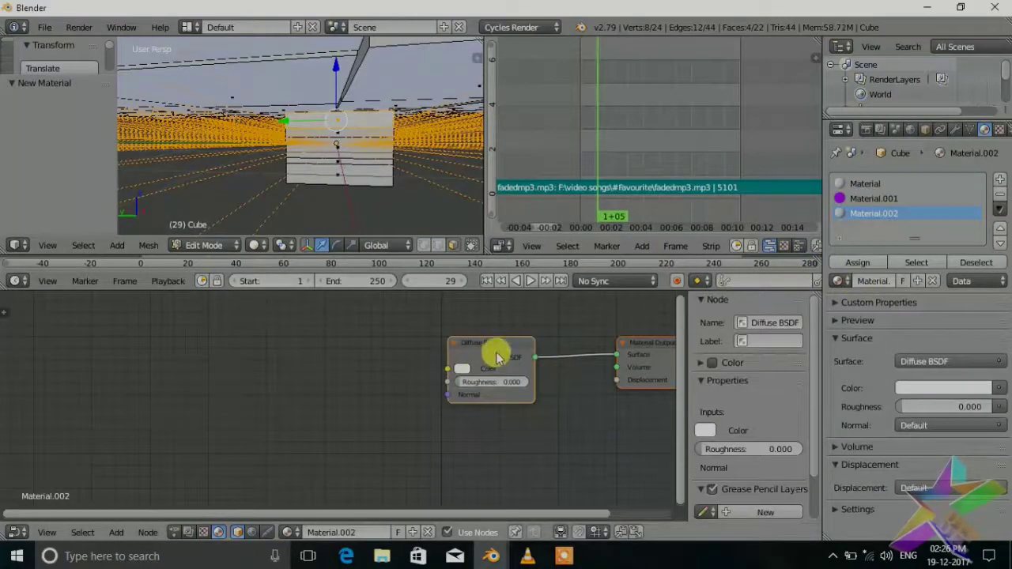
pyautogui.press('x')
# - Add an Emission shader node beside the Material Output and link its Emission output to Surface
pyautogui.hotkey('shift', 'a')
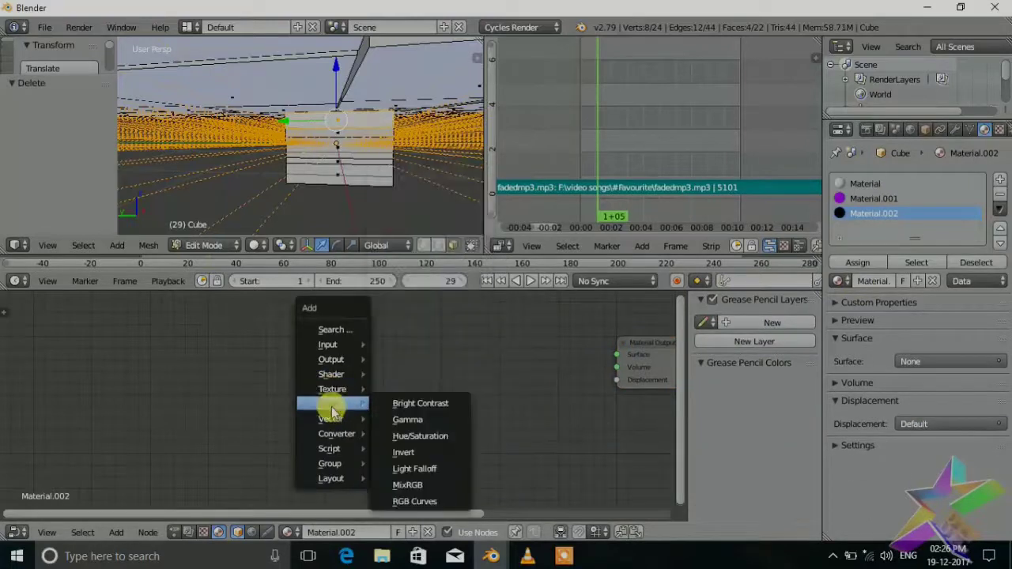
pyautogui.moveTo(331, 374)
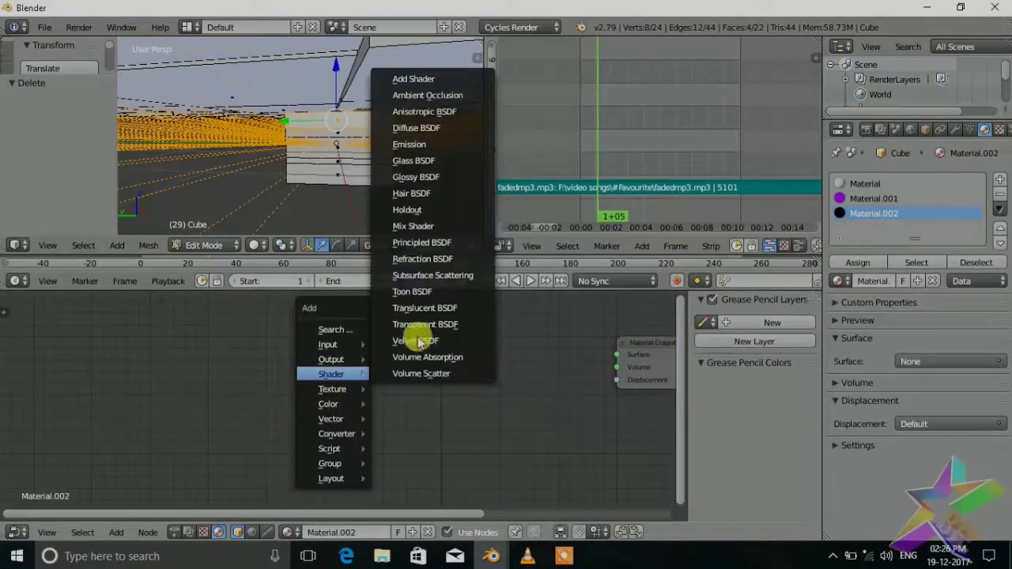
pyautogui.click(409, 144)
pyautogui.click(506, 365)
pyautogui.moveTo(500, 379); pyautogui.dragTo(616, 354)
pyautogui.moveTo(485, 362); pyautogui.dragTo(515, 348)
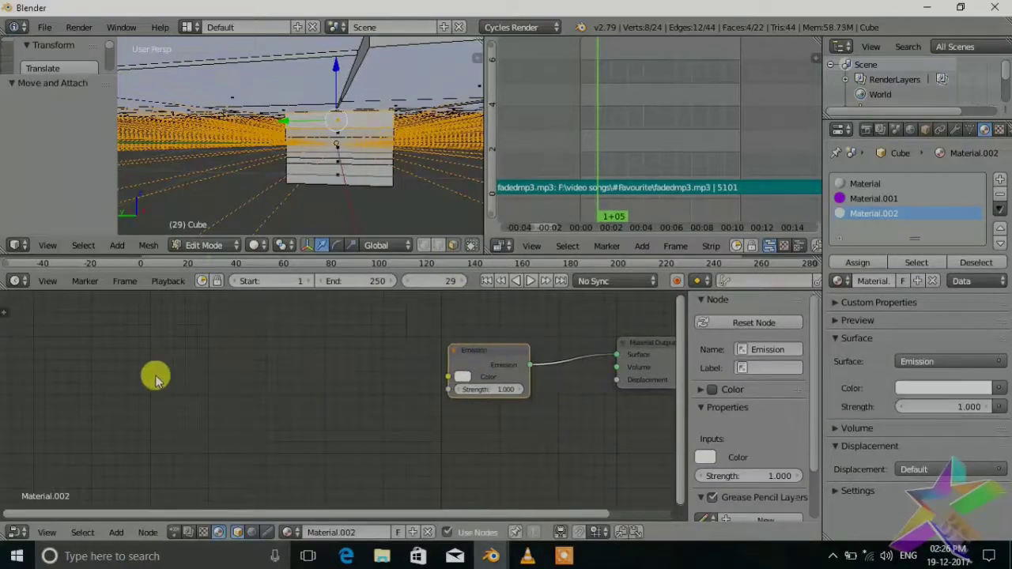
# - Add an RGB input node, link it to the Emission node's Color and set it to bright green
pyautogui.hotkey('shift', 'a')
pyautogui.moveTo(141, 348)
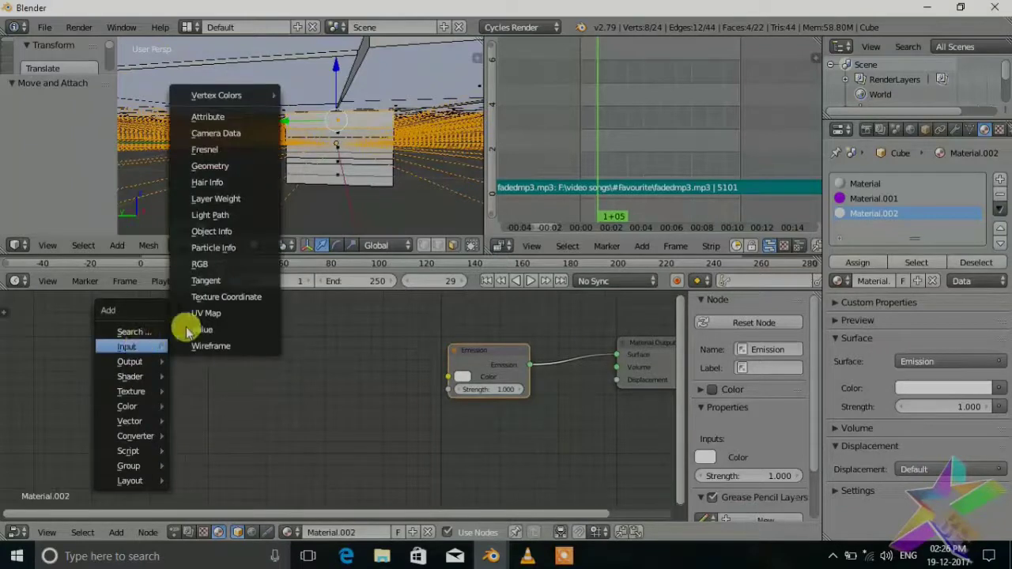
pyautogui.click(201, 265)
pyautogui.click(173, 356)
pyautogui.moveTo(264, 376); pyautogui.dragTo(449, 377)
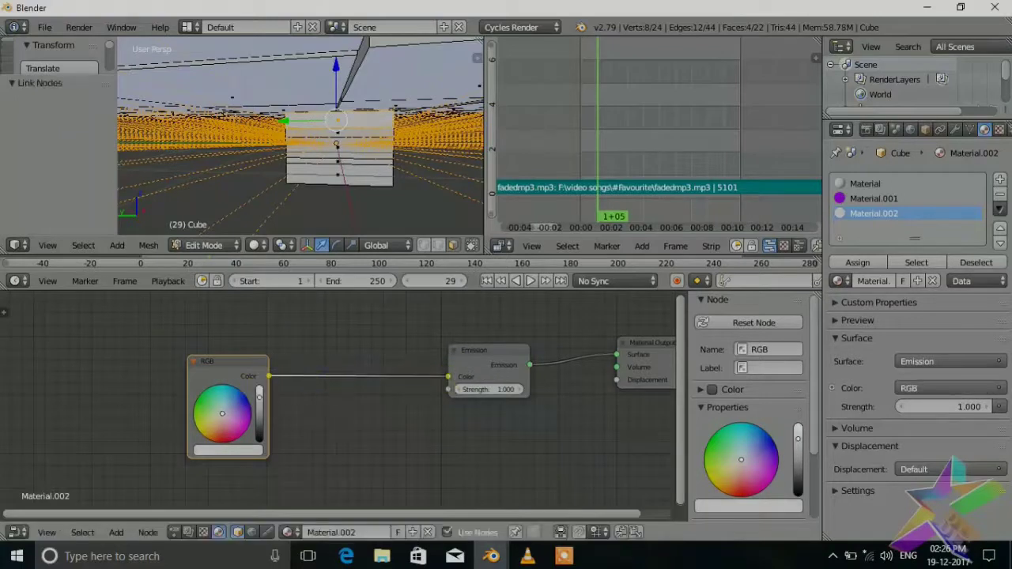
pyautogui.click(226, 421)
pyautogui.moveTo(225, 409); pyautogui.dragTo(196, 403)
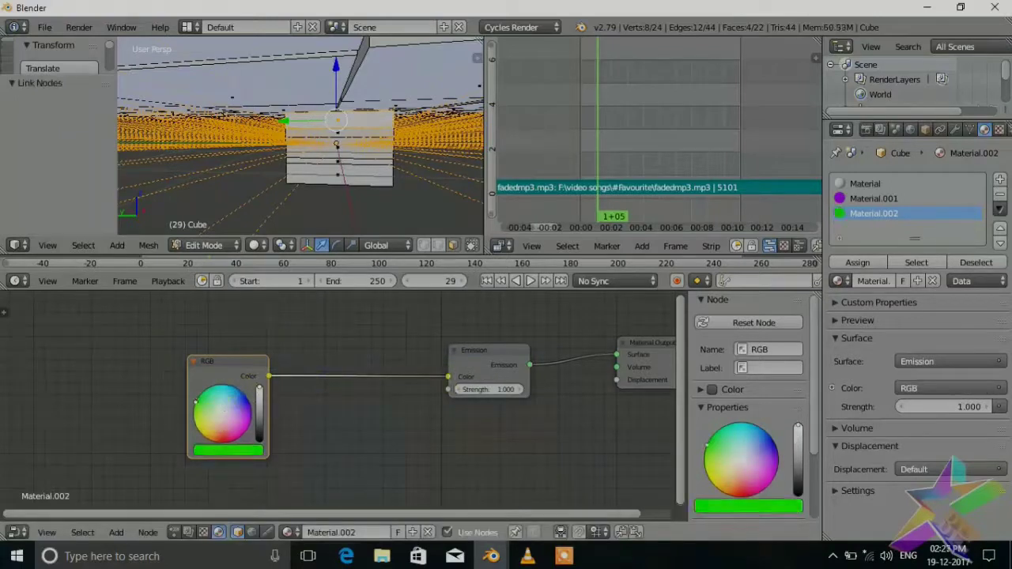
# - Move the green RGB node up, duplicate it directly below and set the copy to orange
pyautogui.moveTo(209, 363); pyautogui.dragTo(211, 321)
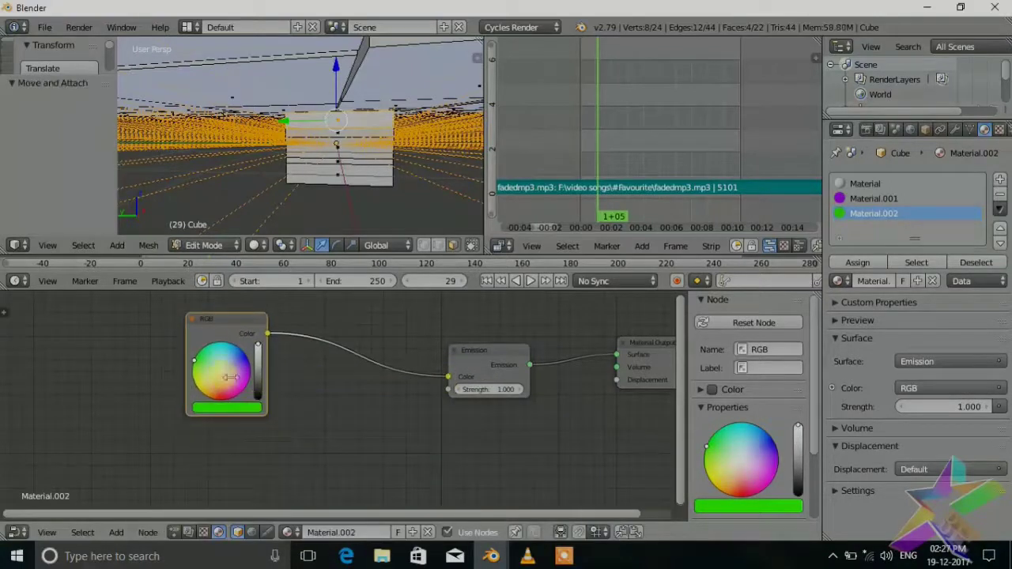
pyautogui.hotkey('shift', 'd')
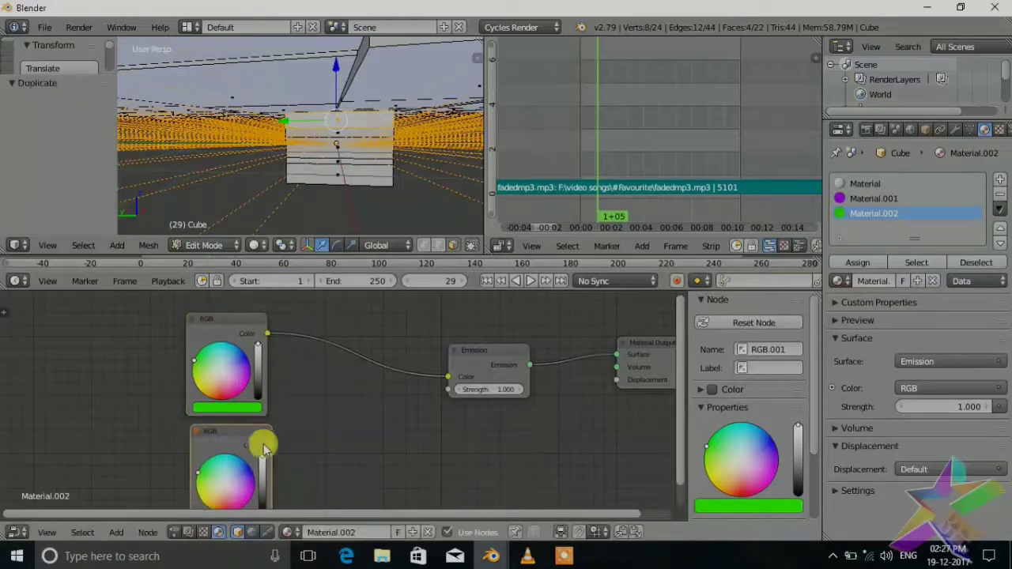
pyautogui.click(264, 445)
pyautogui.moveTo(288, 402); pyautogui.dragTo(293, 337, button='middle')
pyautogui.click(210, 416)
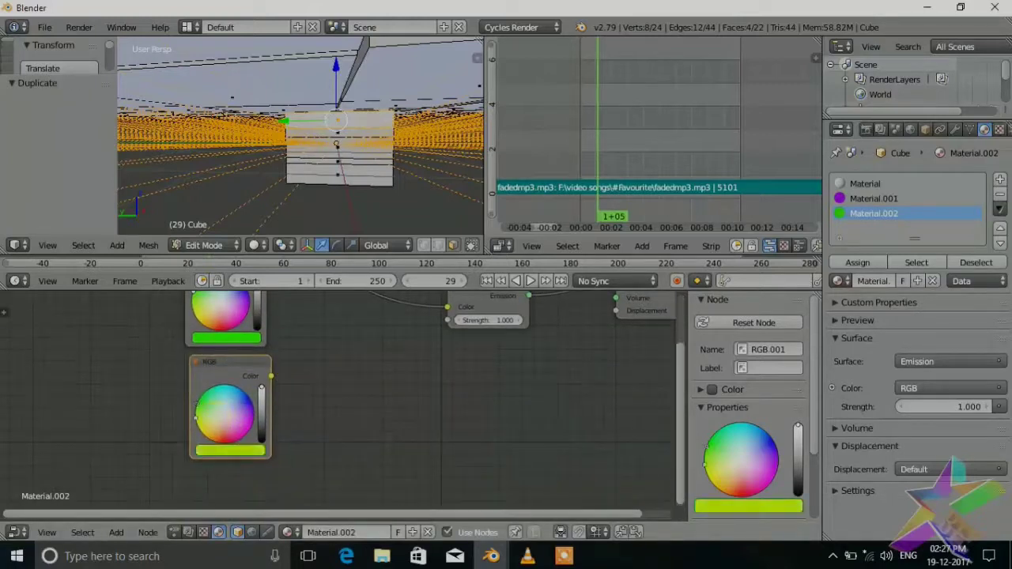
pyautogui.moveTo(195, 414); pyautogui.dragTo(209, 438)
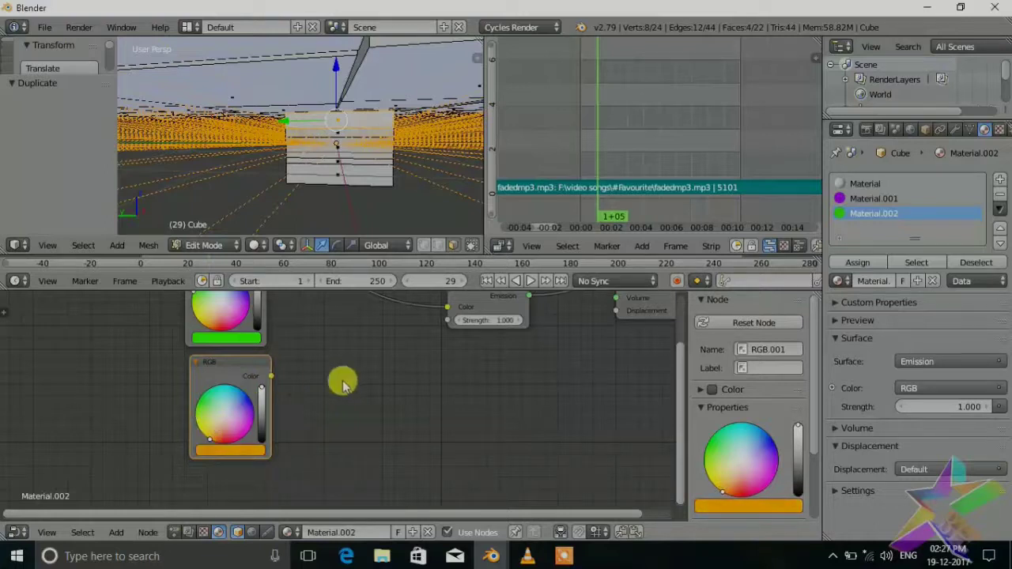
# - Insert a MixRGB node between the green RGB node and the Emission node, and link the orange RGB node to Color2
pyautogui.moveTo(342, 385); pyautogui.dragTo(335, 447, button='middle')
pyautogui.hotkey('shift', 'a')
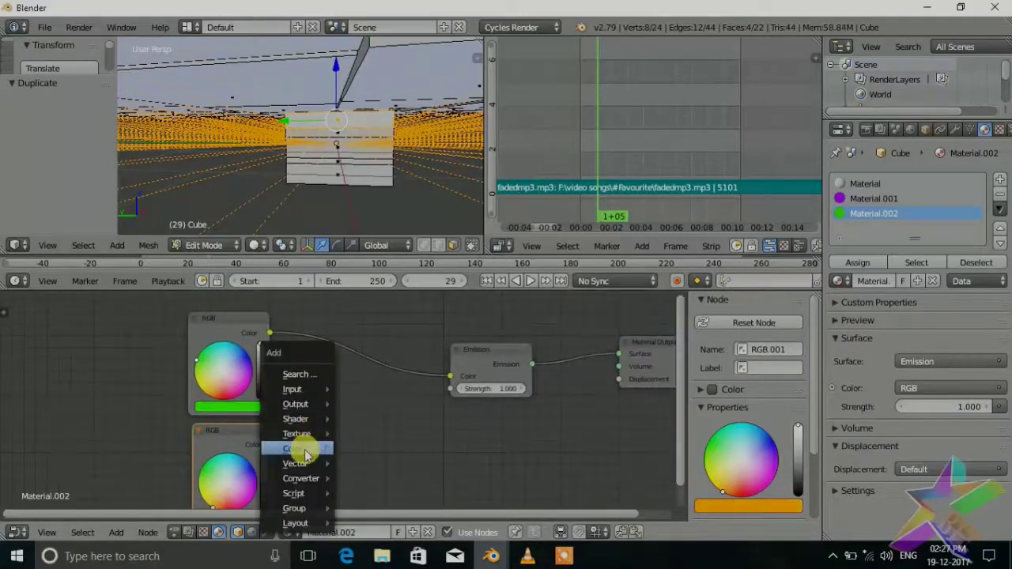
pyautogui.moveTo(304, 450)
pyautogui.click(380, 431)
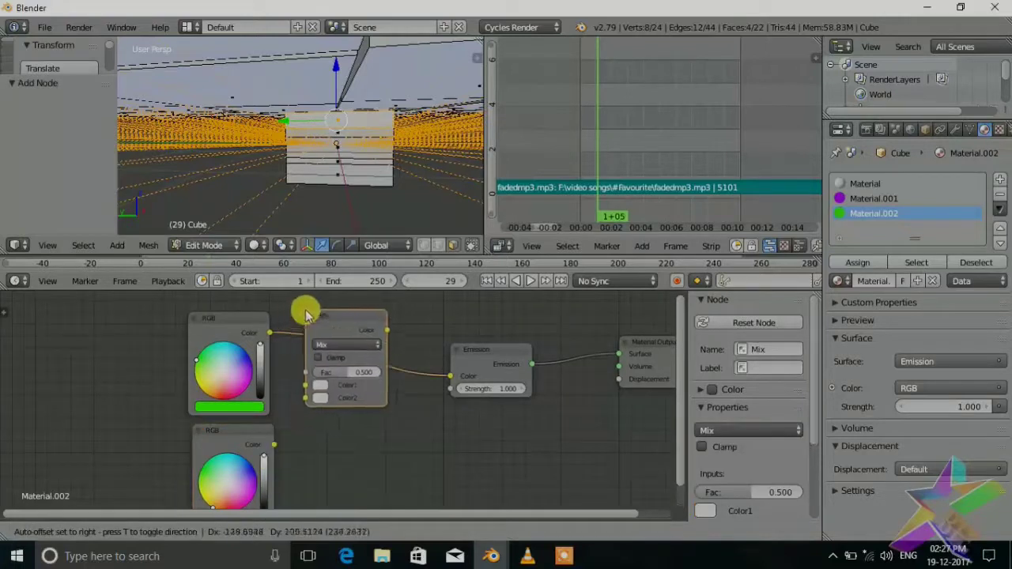
pyautogui.click(319, 315)
pyautogui.moveTo(274, 444); pyautogui.dragTo(348, 395)
# - Select the four side faces of the cube's middle band in face mode and assign Material.002 to them
pyautogui.scroll(3, 357, 184)
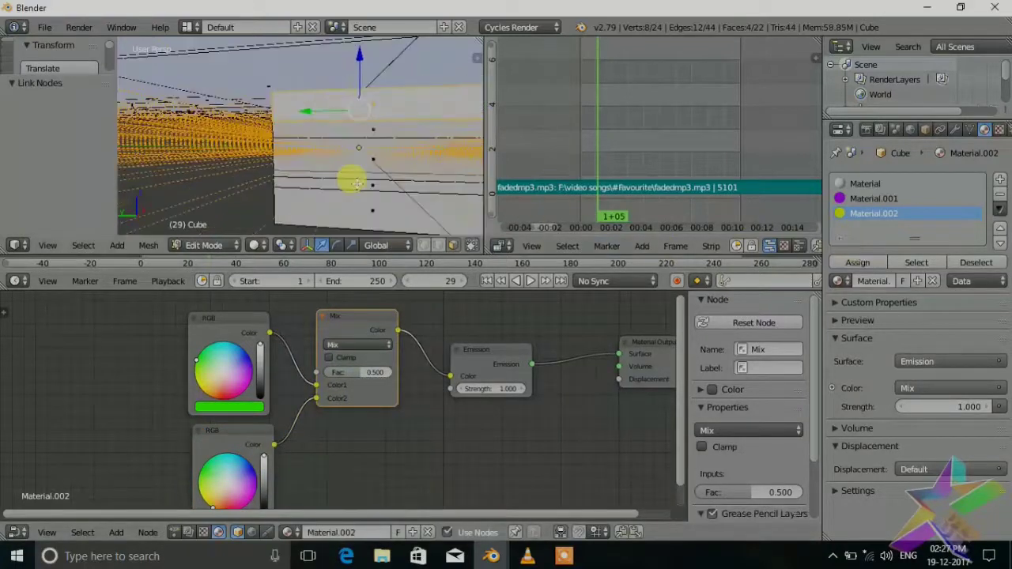
pyautogui.hotkey('ctrl', 'Tab')
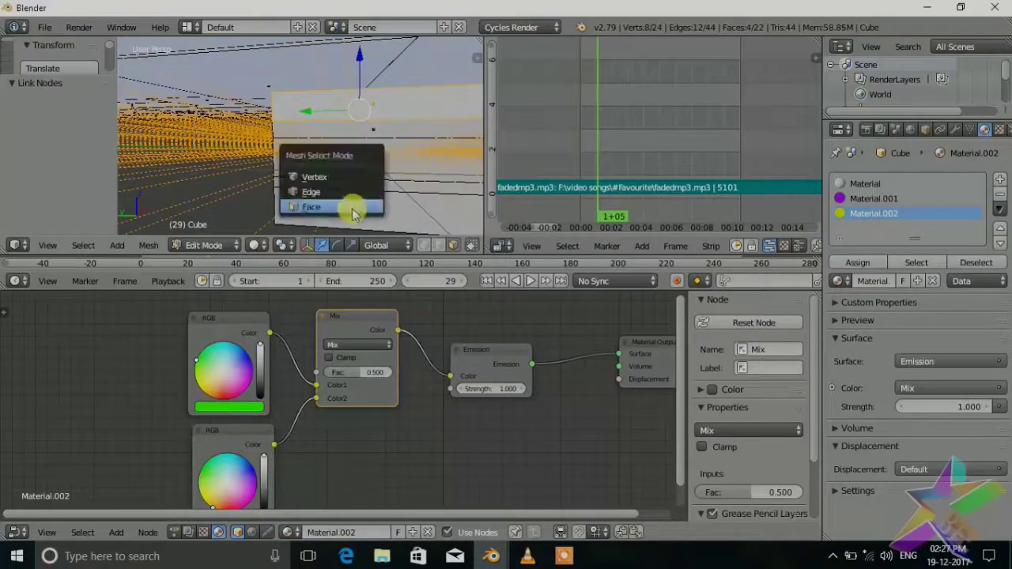
pyautogui.click(346, 208)
pyautogui.rightClick(359, 160)
pyautogui.moveTo(393, 163); pyautogui.dragTo(418, 155, button='middle')
pyautogui.scroll(-4, 369, 165)
pyautogui.keyDown('shift'); pyautogui.rightClick(393, 145); pyautogui.keyUp('shift')
pyautogui.moveTo(343, 156); pyautogui.dragTo(203, 159, button='middle')
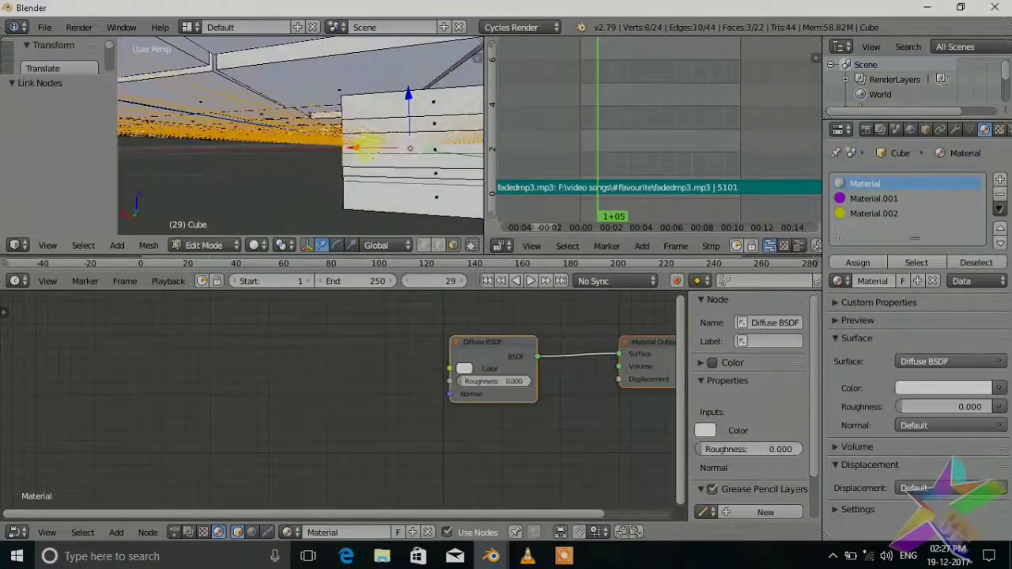
pyautogui.moveTo(380, 158); pyautogui.dragTo(78, 219, button='middle')
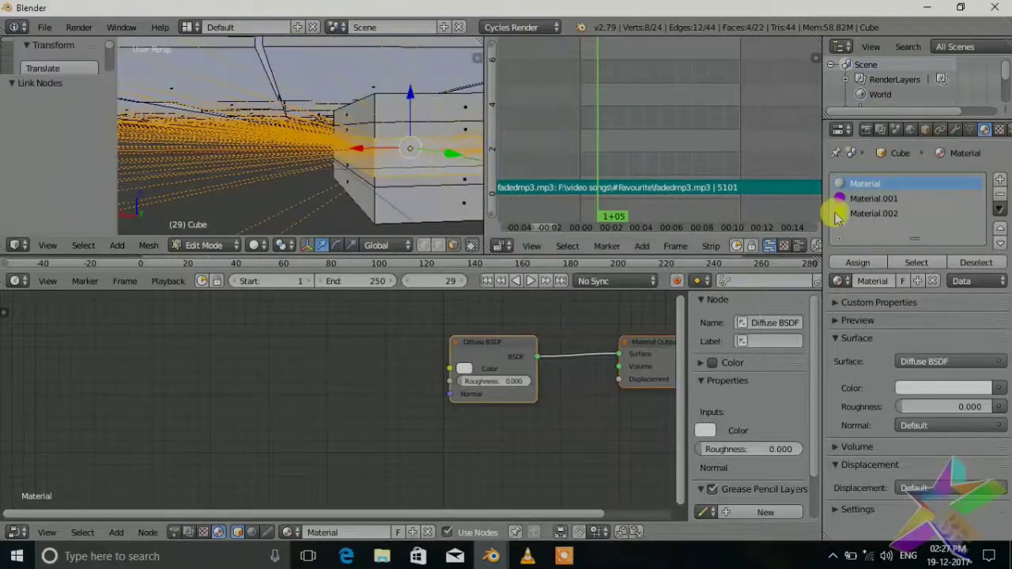
pyautogui.click(862, 214)
pyautogui.click(862, 263)
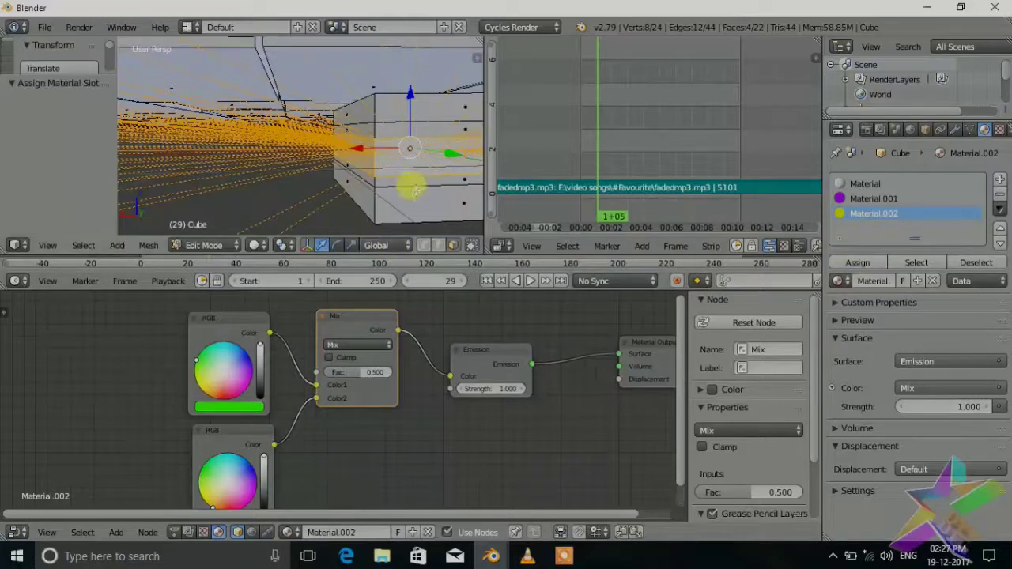
# - Select the four side faces forming the cube's lowest band
pyautogui.moveTo(430, 211); pyautogui.dragTo(383, 179, button='middle')
pyautogui.rightClick(385, 174)
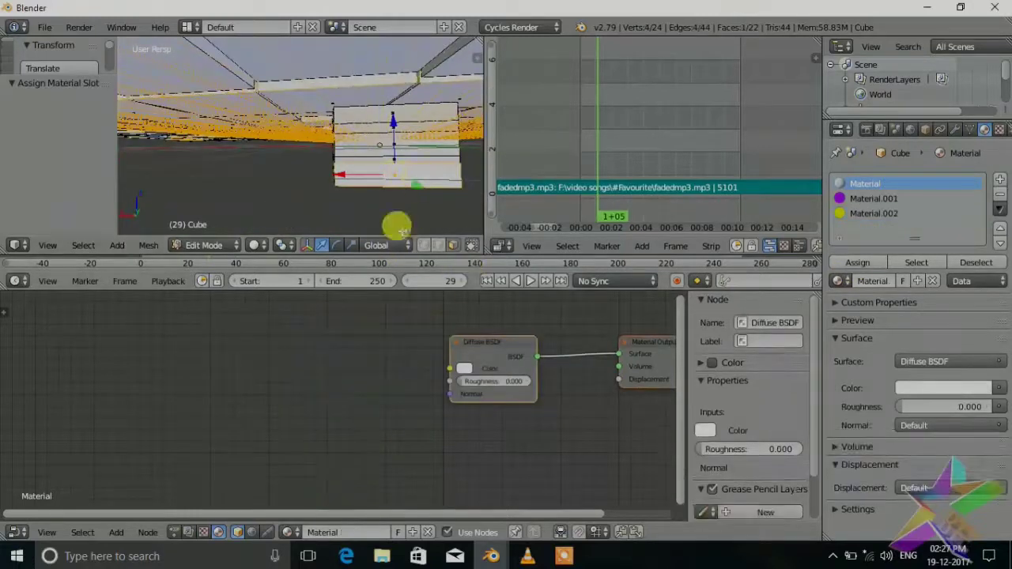
pyautogui.moveTo(286, 152); pyautogui.dragTo(404, 169, button='middle')
pyautogui.moveTo(297, 172); pyautogui.dragTo(371, 148, button='middle')
pyautogui.keyDown('shift'); pyautogui.rightClick(378, 148); pyautogui.keyUp('shift')
pyautogui.keyDown('shift'); pyautogui.rightClick(371, 148); pyautogui.keyUp('shift')
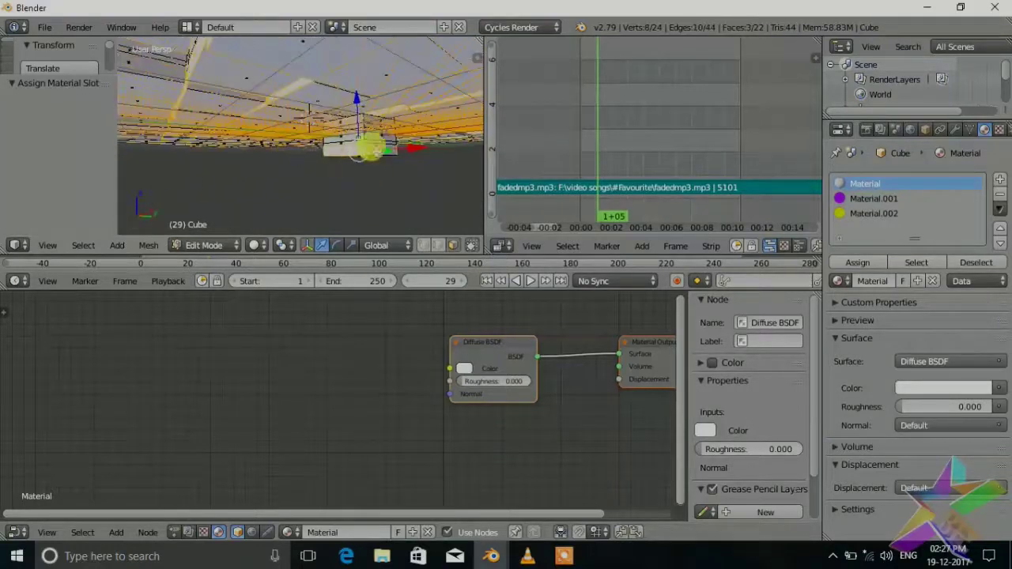
pyautogui.keyDown('shift'); pyautogui.rightClick(378, 149); pyautogui.keyUp('shift')
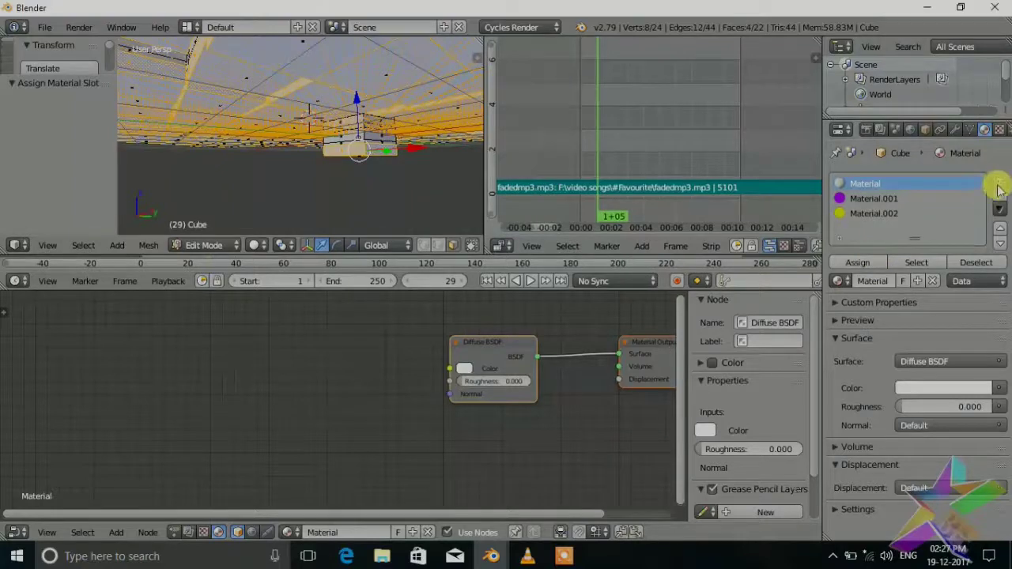
# - Add a fourth material slot with a new material and delete its Diffuse BSDF node
pyautogui.click(999, 181)
pyautogui.click(370, 533)
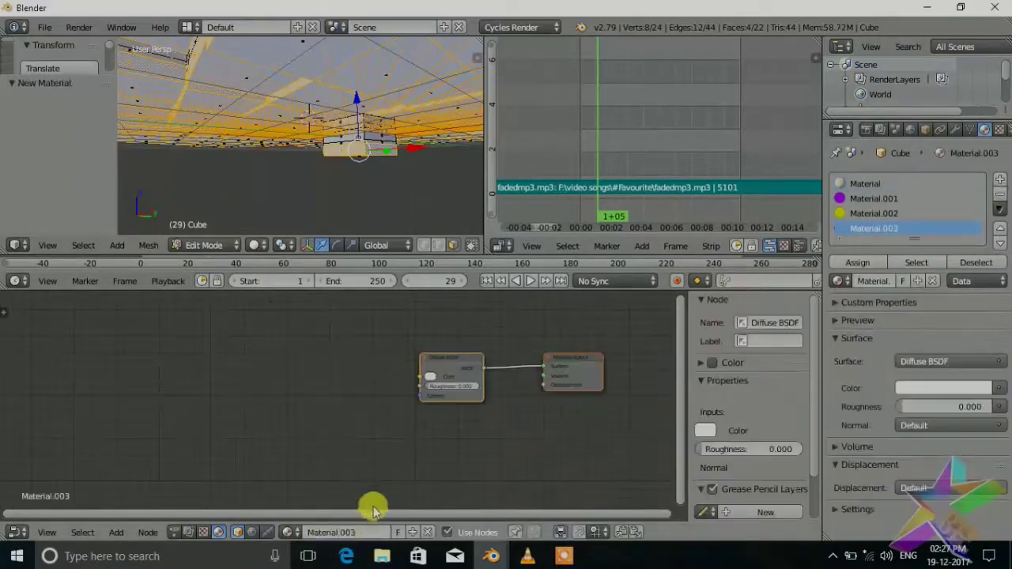
pyautogui.scroll(4, 427, 404)
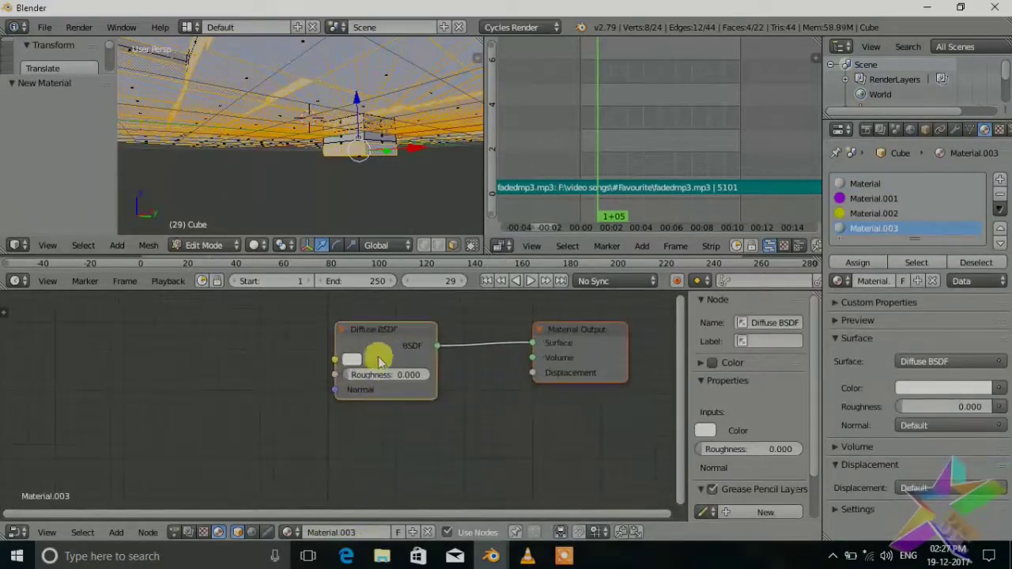
pyautogui.press('x')
# - Add an Emission node to Material.003 and link it to the Material Output's Surface input
pyautogui.hotkey('shift', 'a')
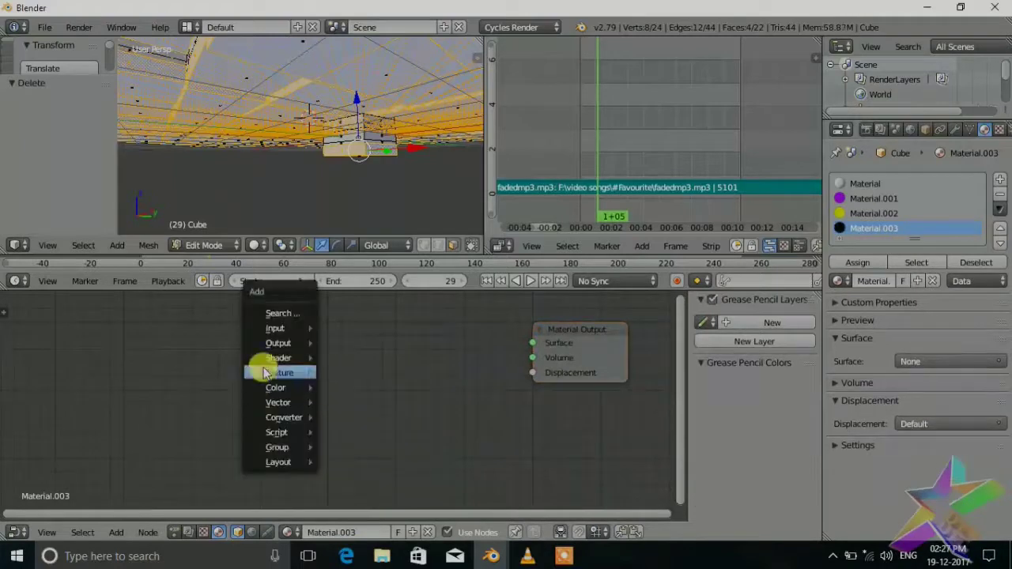
pyautogui.moveTo(266, 370)
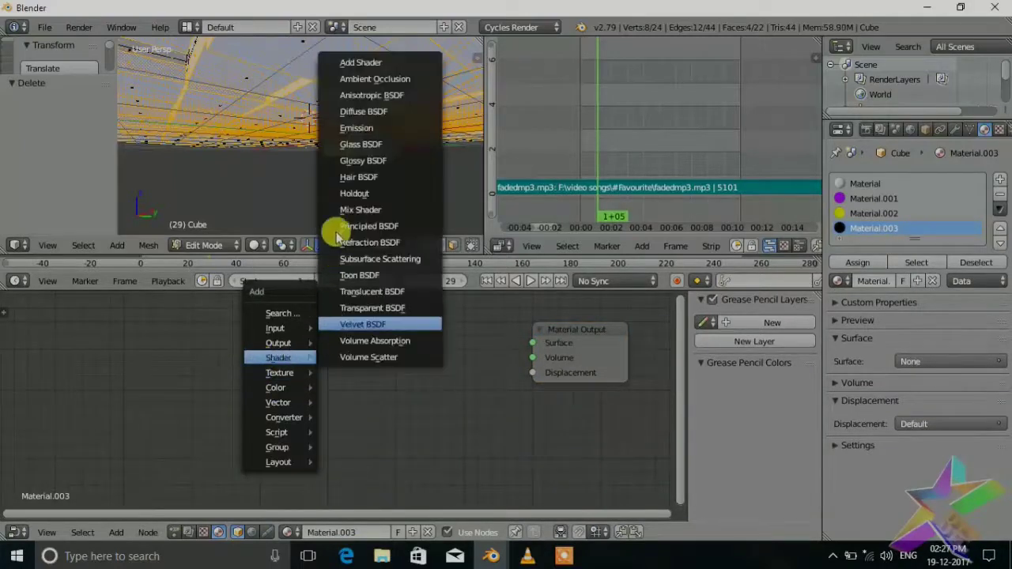
pyautogui.click(353, 129)
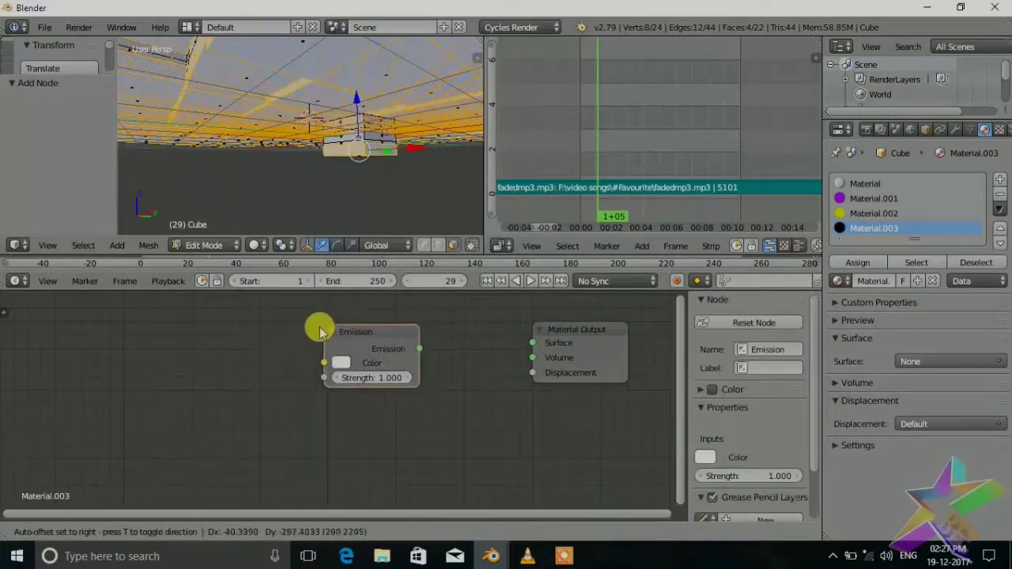
pyautogui.click(324, 330)
pyautogui.moveTo(414, 351); pyautogui.dragTo(533, 343)
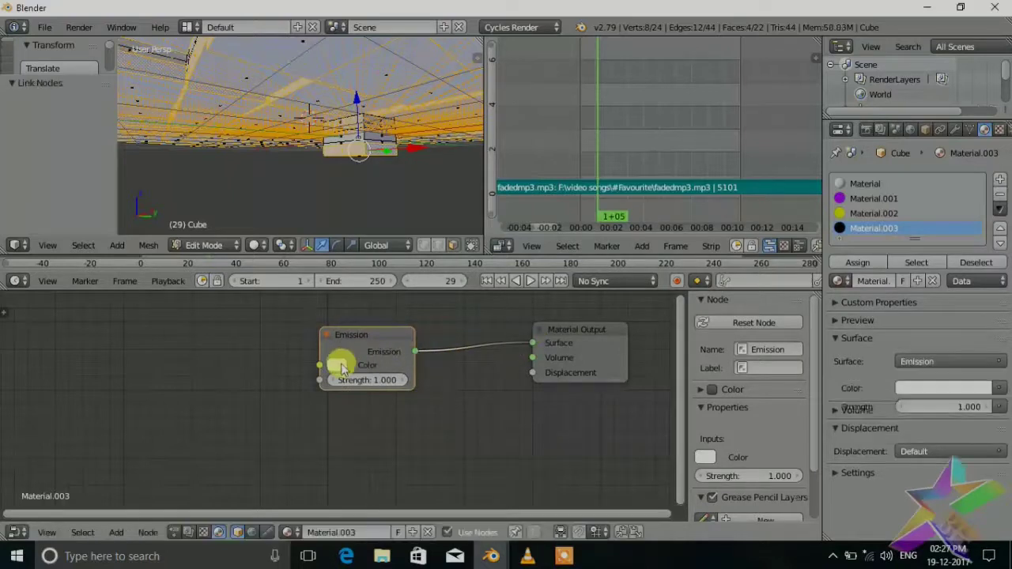
# - Set the Emission color of Material.003 to yellow with R 0.933, G 1.000 and B 0.000
pyautogui.click(336, 365)
pyautogui.moveTo(445, 196); pyautogui.dragTo(444, 171)
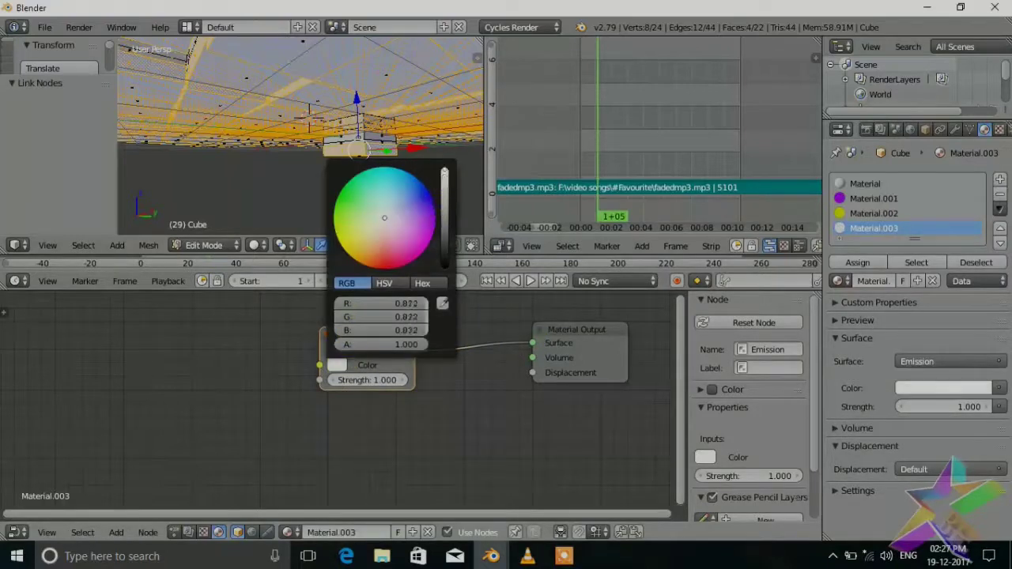
pyautogui.moveTo(341, 235); pyautogui.dragTo(337, 240)
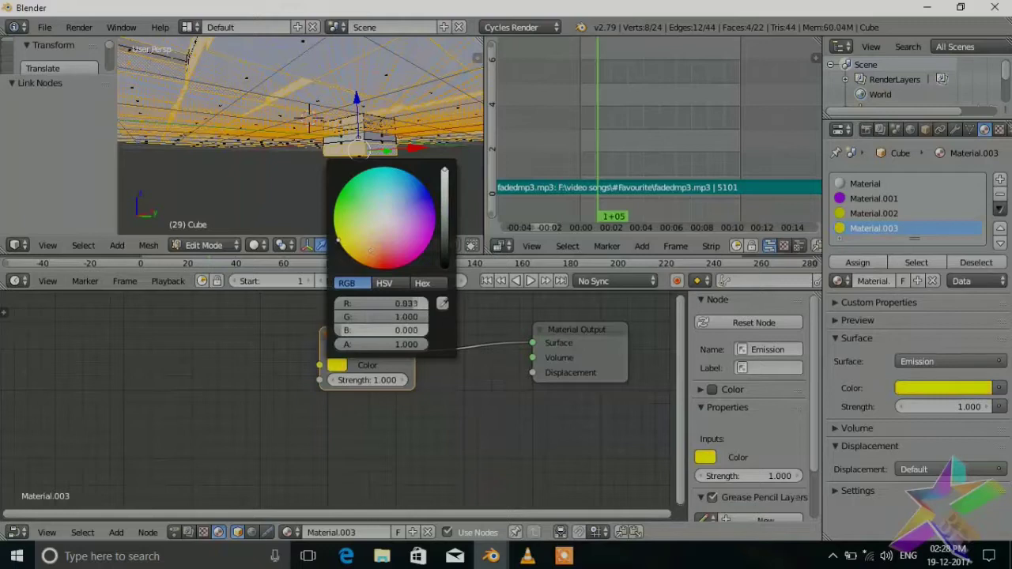
# - Switch the 3D view to rendered shading and set the world's surface color to black
pyautogui.moveTo(277, 185)
pyautogui.mouseDown(button='middle')
pyautogui.moveTo(300, 190)
pyautogui.moveTo(324, 165)
pyautogui.moveTo(357, 153)
pyautogui.moveTo(324, 181)
pyautogui.moveTo(335, 147)
pyautogui.moveTo(370, 191)
pyautogui.moveTo(406, 163)
pyautogui.mouseUp(button='middle')
pyautogui.hotkey('shift', 'z')
pyautogui.click(908, 129)
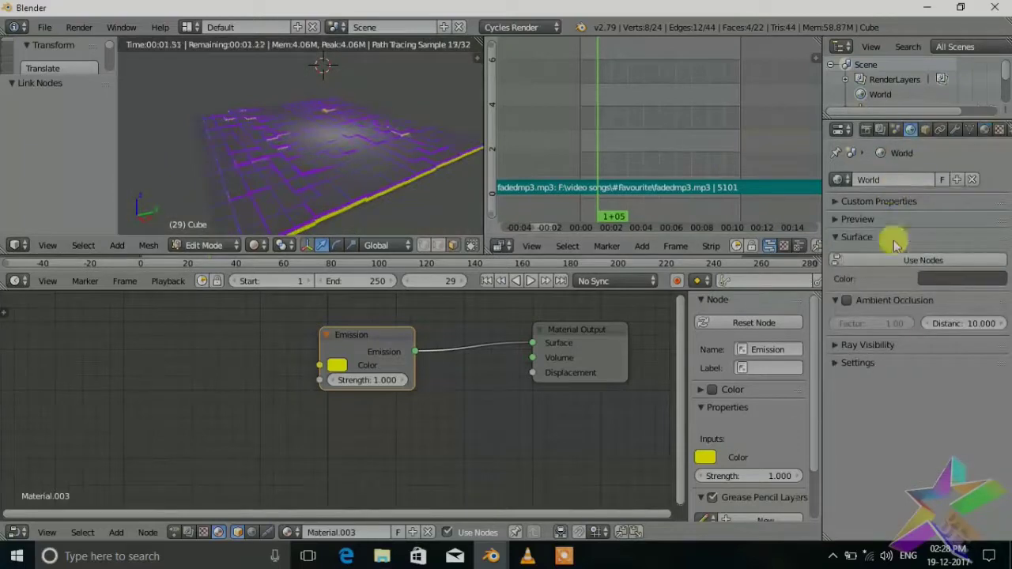
pyautogui.click(935, 278)
pyautogui.moveTo(989, 169); pyautogui.dragTo(992, 187)
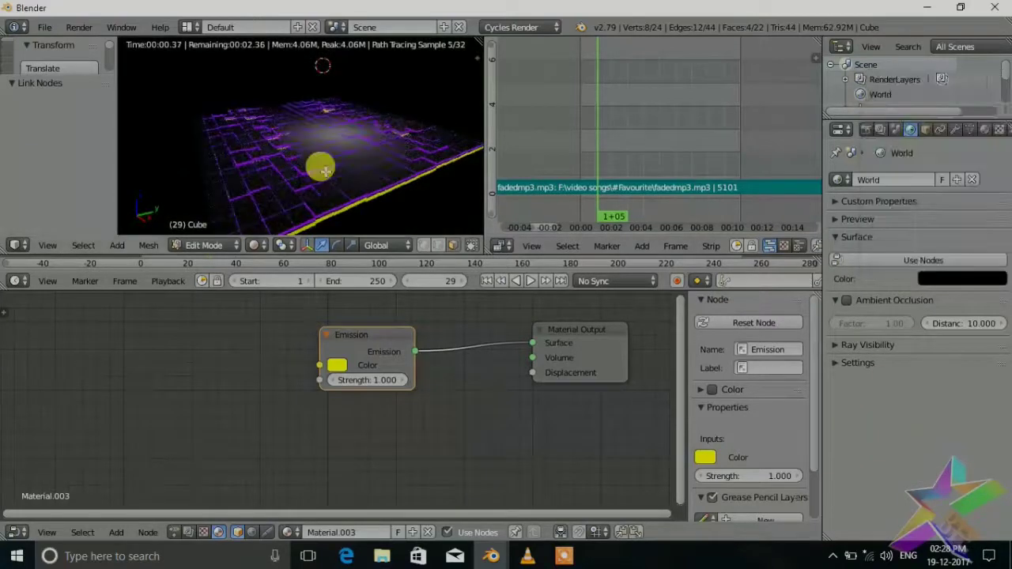
# - Return to solid shading and Object Mode, and delete the lamp above the cube grid
pyautogui.hotkey('shift', 'z')
pyautogui.press('Tab')
pyautogui.scroll(-4, 364, 110)
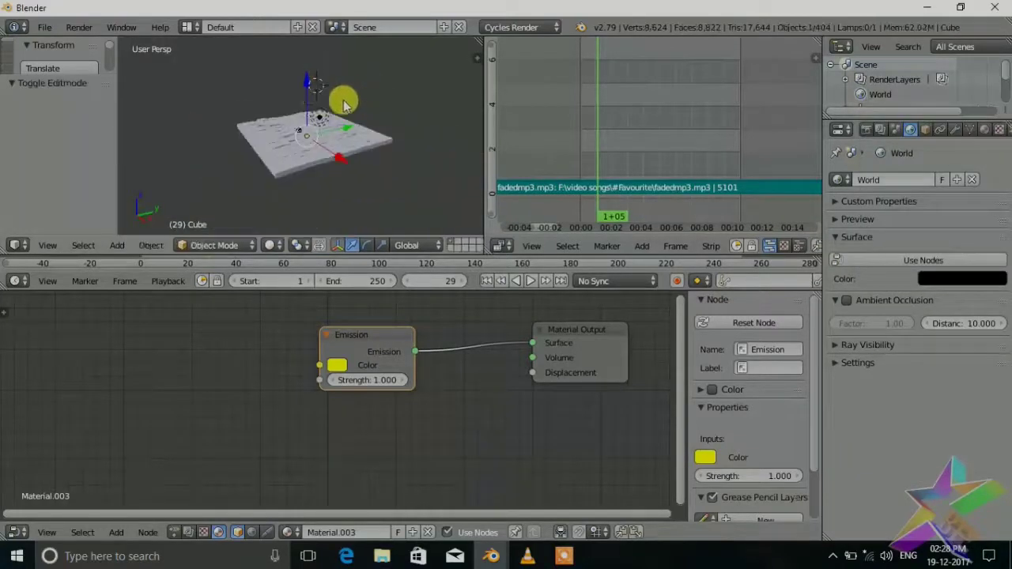
pyautogui.rightClick(320, 121)
pyautogui.scroll(4, 316, 121)
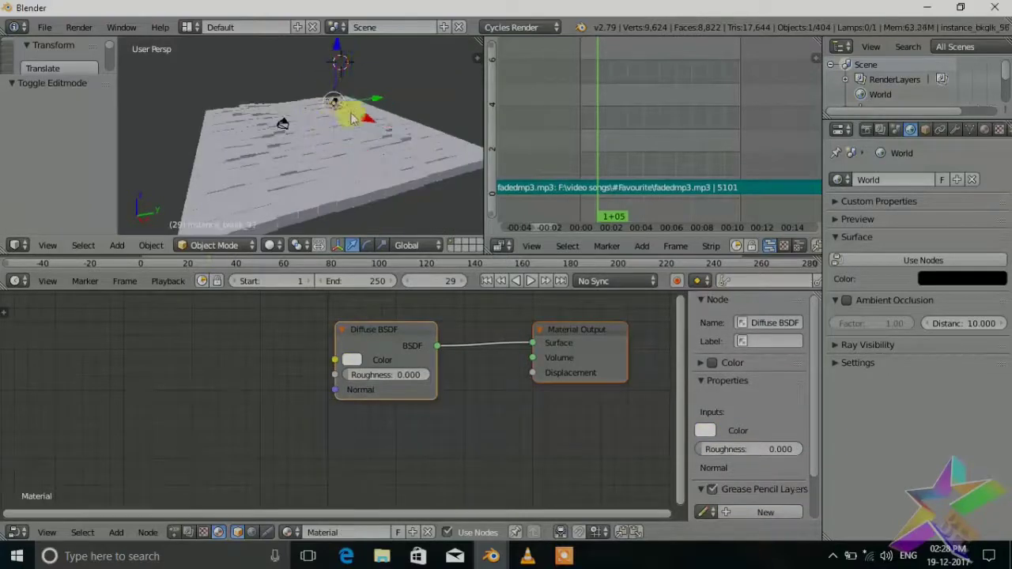
pyautogui.moveTo(352, 117); pyautogui.dragTo(294, 148, button='middle')
pyautogui.rightClick(399, 71)
pyautogui.press('x')
pyautogui.click(405, 72)
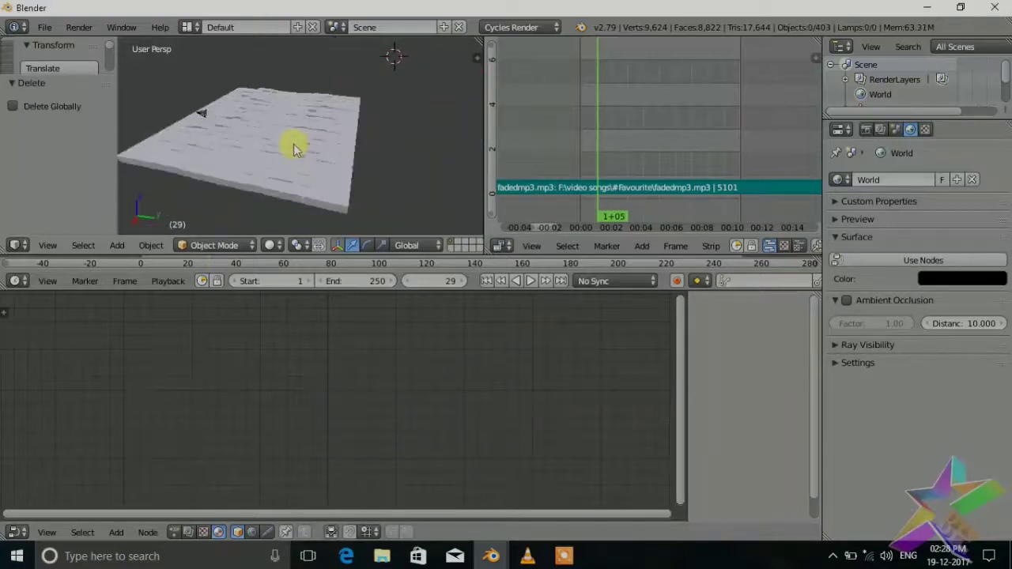
# - Preview the cube grid in rendered shading from a closer angle, and return to solid shading
pyautogui.hotkey('shift', 'z')
pyautogui.moveTo(194, 204); pyautogui.dragTo(199, 197, button='middle')
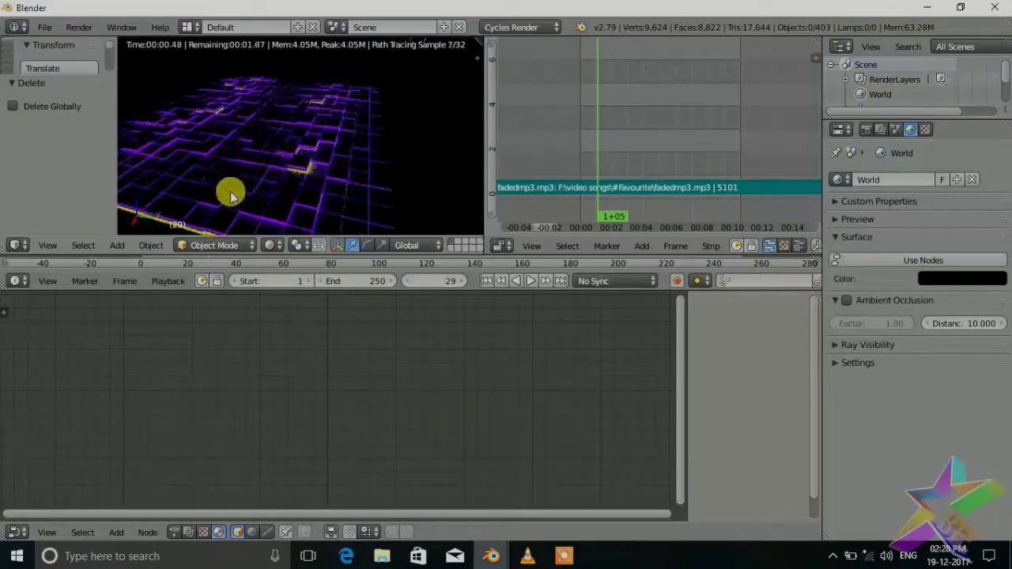
pyautogui.hotkey('shift', 'z')
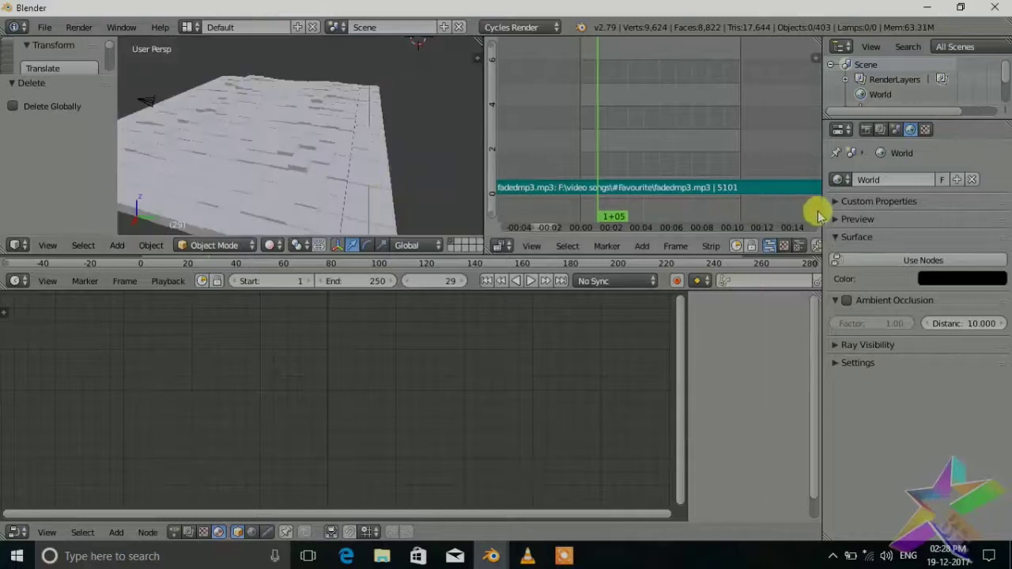
# - Select a cube in the grid and set the Emission strength of Material.001, Material.002 and Material.003 to 2.000
pyautogui.rightClick(300, 192)
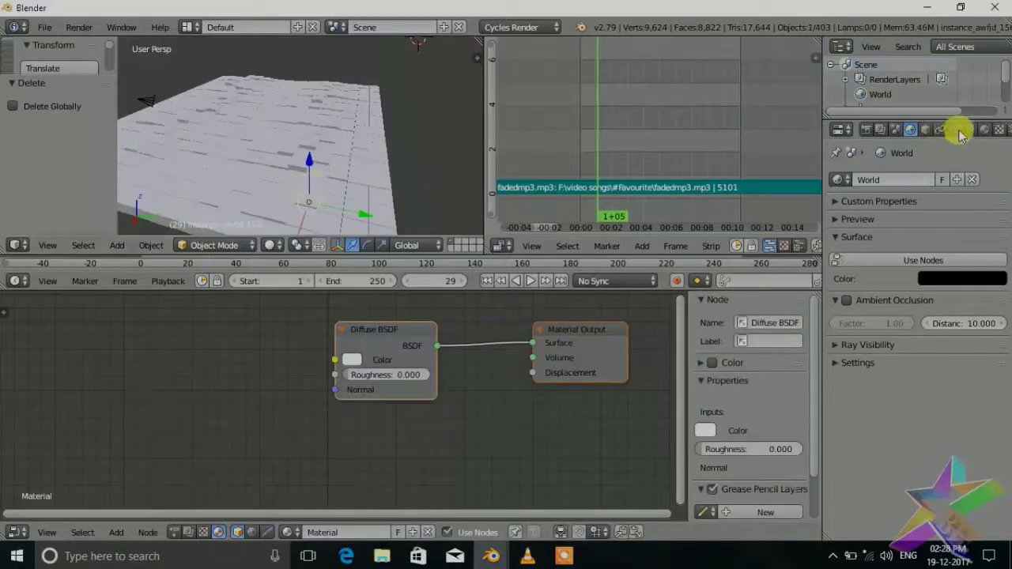
pyautogui.click(987, 130)
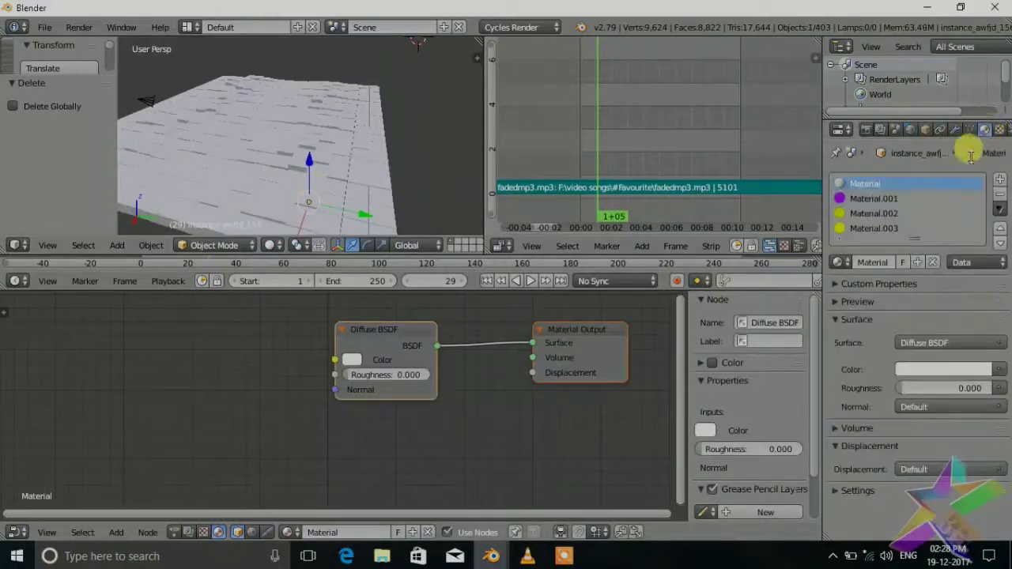
pyautogui.click(863, 201)
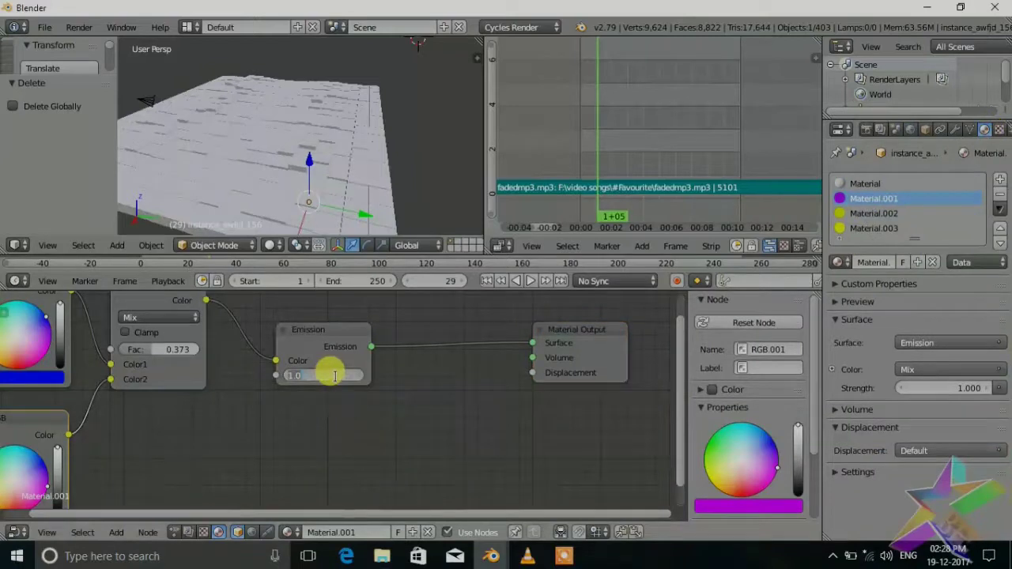
pyautogui.click(863, 213)
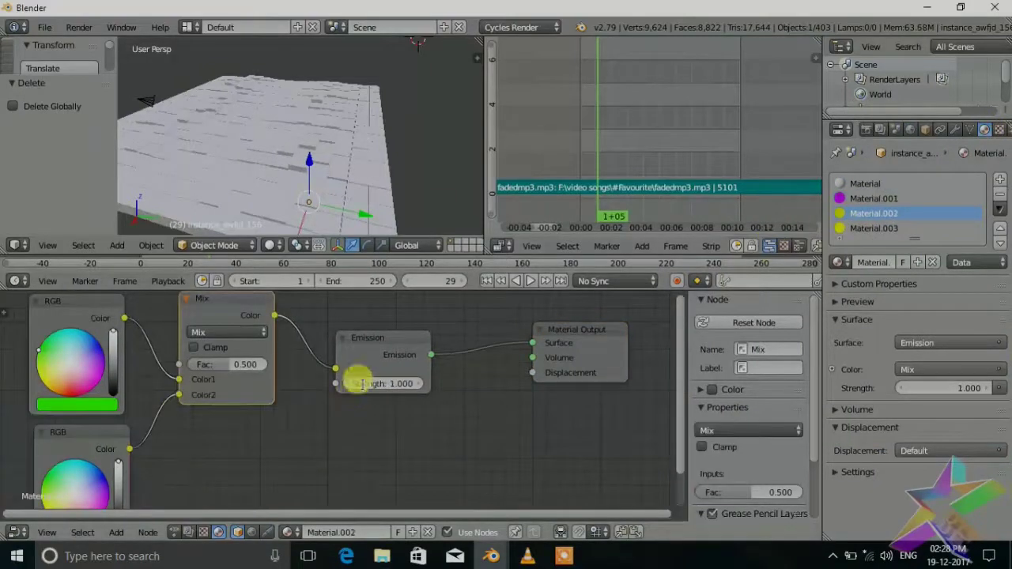
pyautogui.click(863, 229)
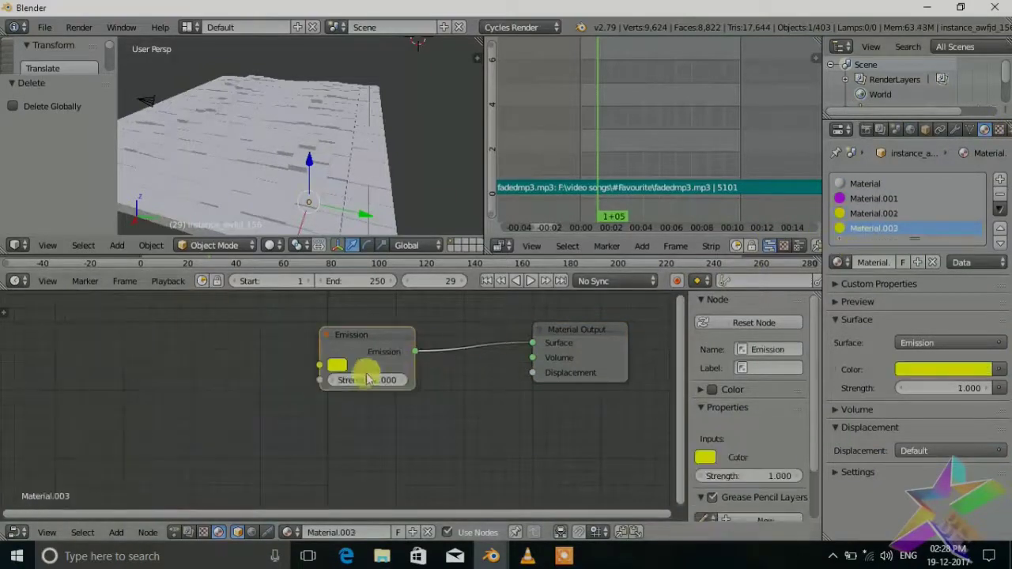
pyautogui.scroll(-2, 283, 369)
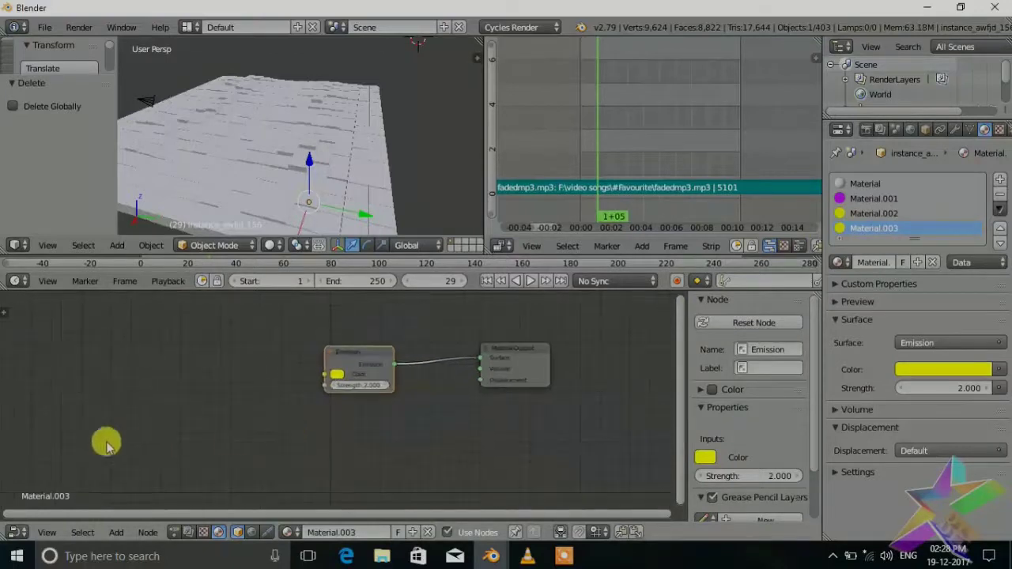
# - Switch to the Animation Nodes tree, add a Cycles Material Output node to the right of the Average Sound Falloff, and assign Material.001
pyautogui.click(17, 533)
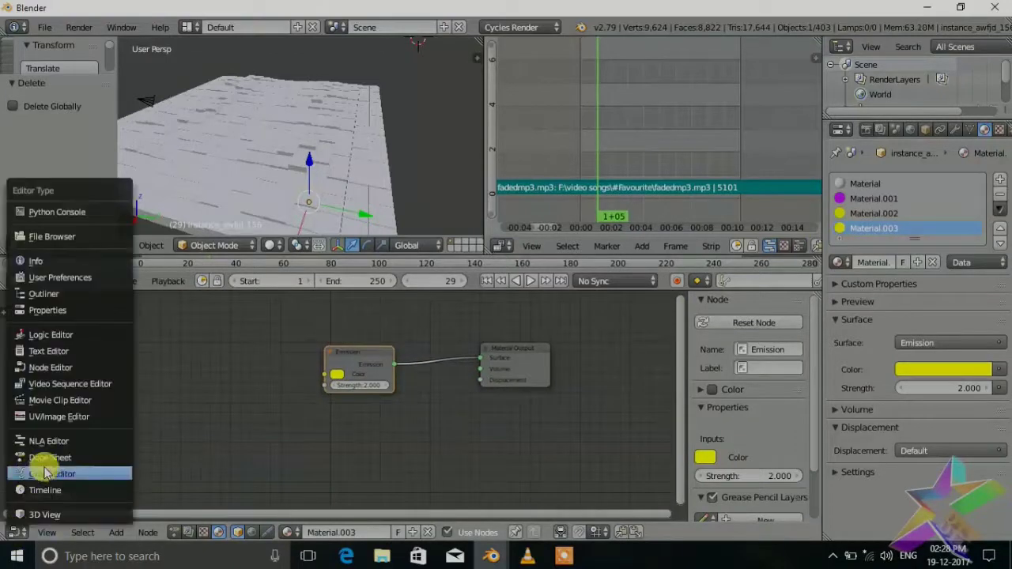
pyautogui.click(174, 532)
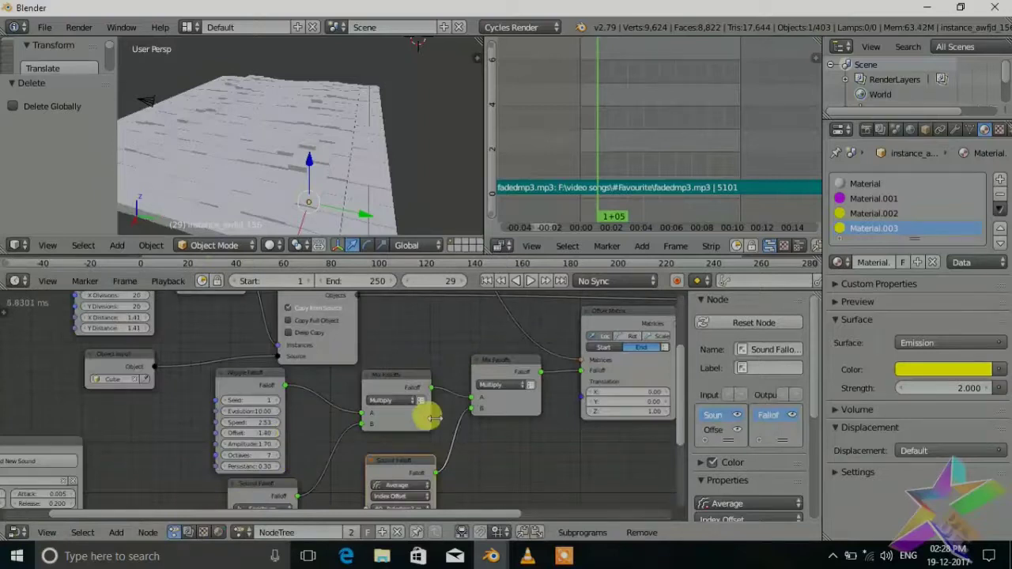
pyautogui.moveTo(456, 415); pyautogui.dragTo(345, 363, button='middle')
pyautogui.moveTo(373, 417); pyautogui.dragTo(317, 393, button='middle')
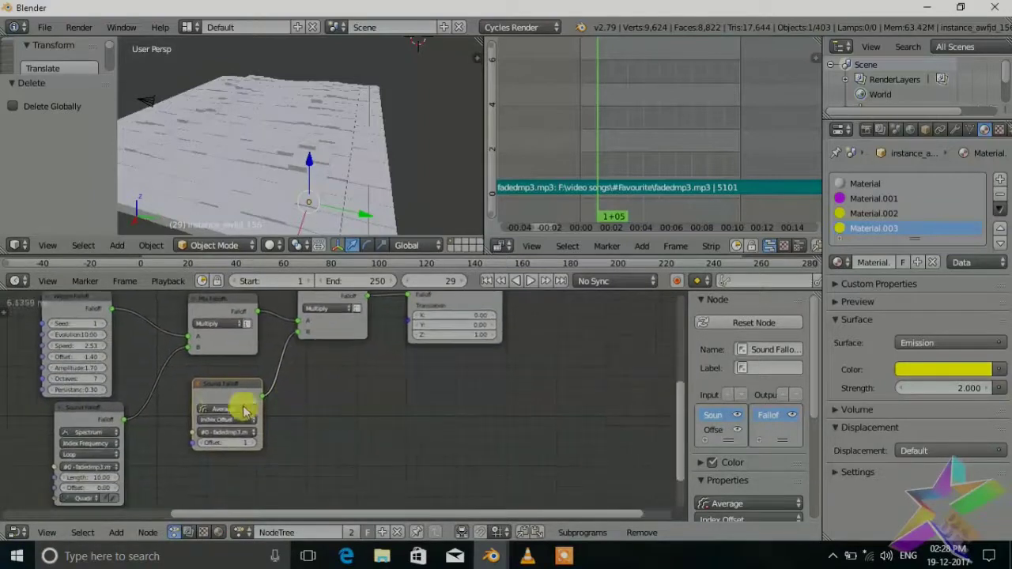
pyautogui.moveTo(249, 415); pyautogui.dragTo(181, 411, button='middle')
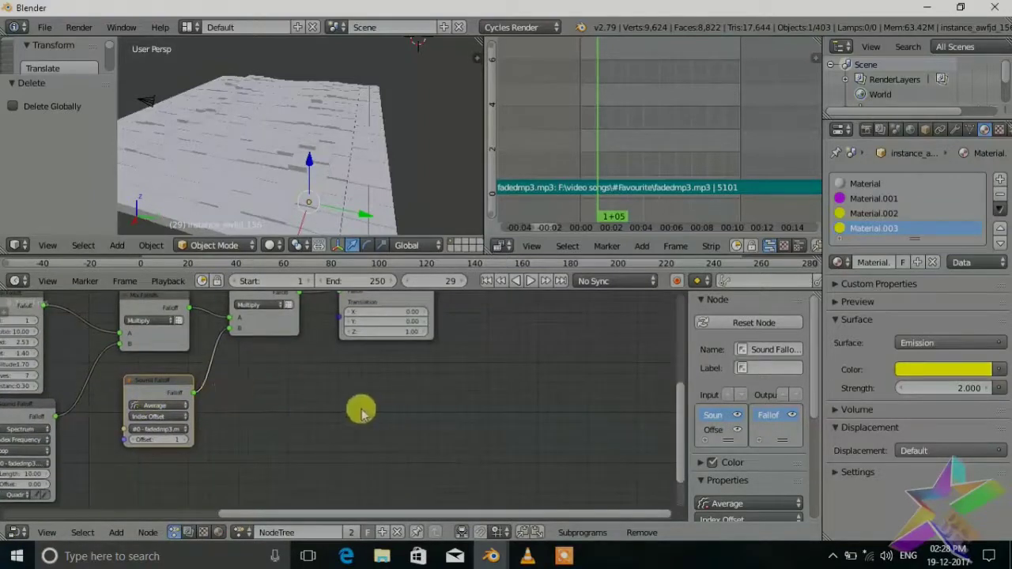
pyautogui.hotkey('shift', 'a')
pyautogui.moveTo(324, 405)
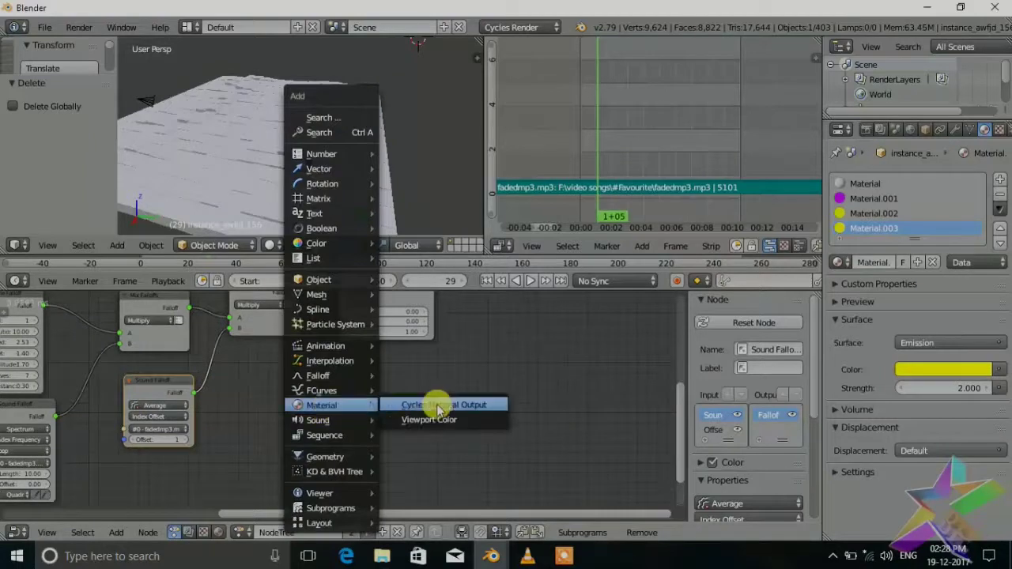
pyautogui.click(439, 406)
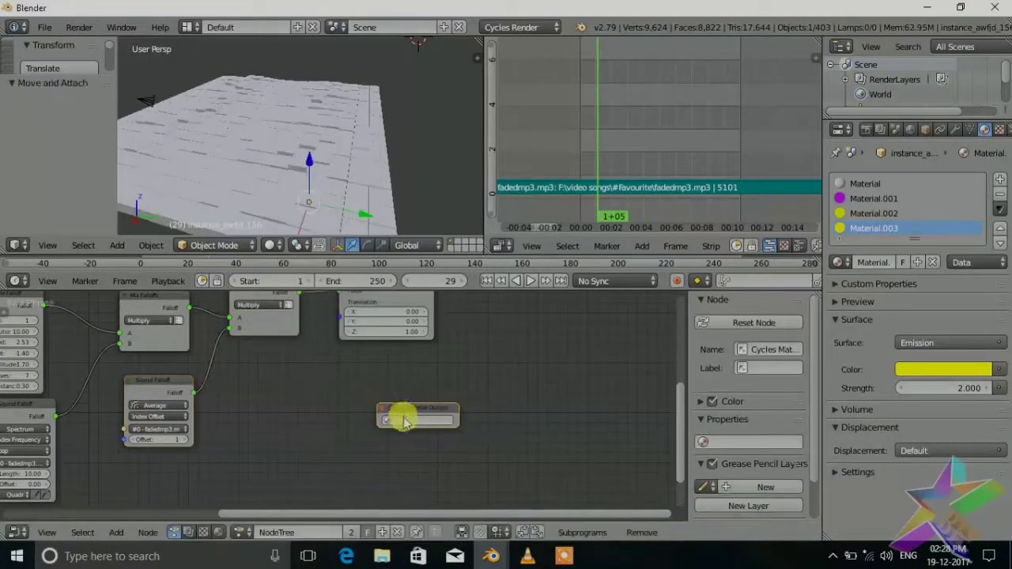
pyautogui.click(402, 419)
pyautogui.click(417, 444)
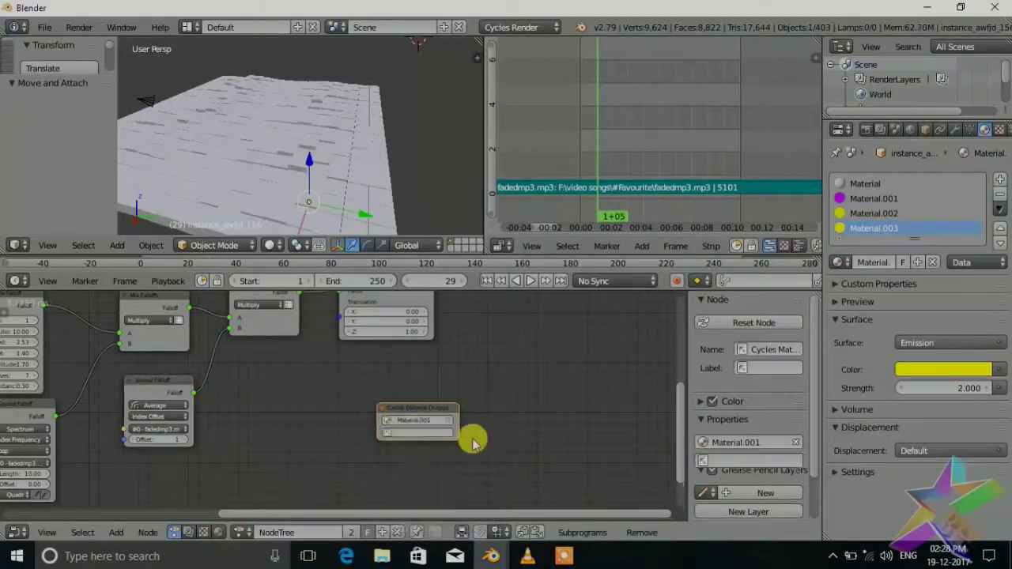
# - Target the Fac input of Material.001's Mix node in the Cycles Material Output node
pyautogui.scroll(2, 470, 436)
pyautogui.click(412, 389)
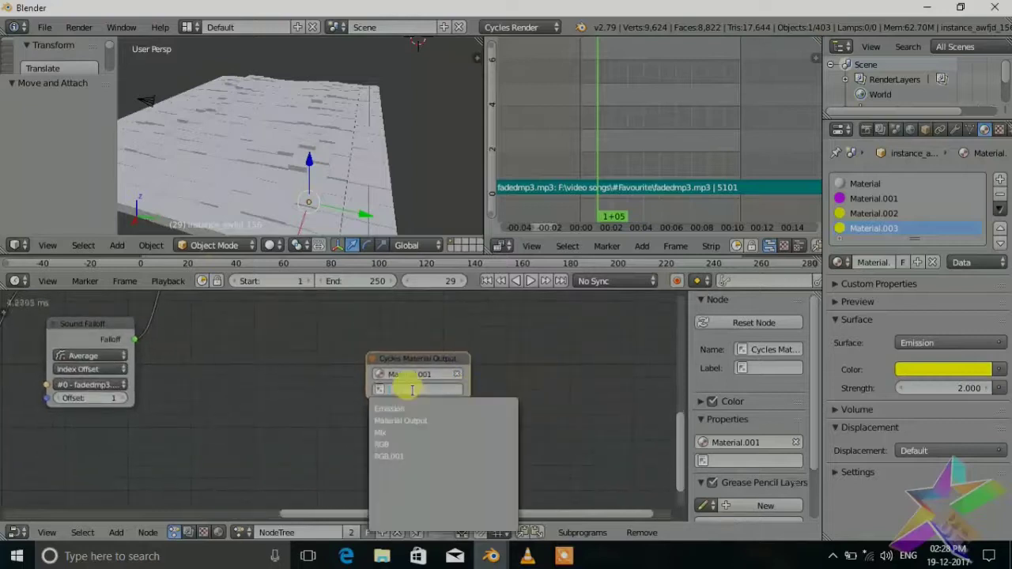
pyautogui.click(399, 432)
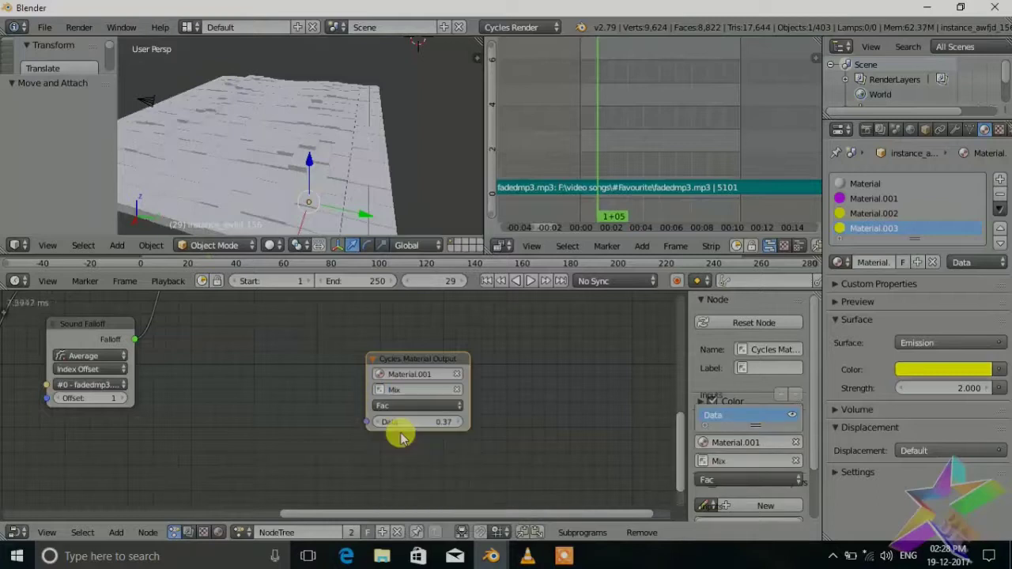
pyautogui.click(400, 406)
pyautogui.click(400, 409)
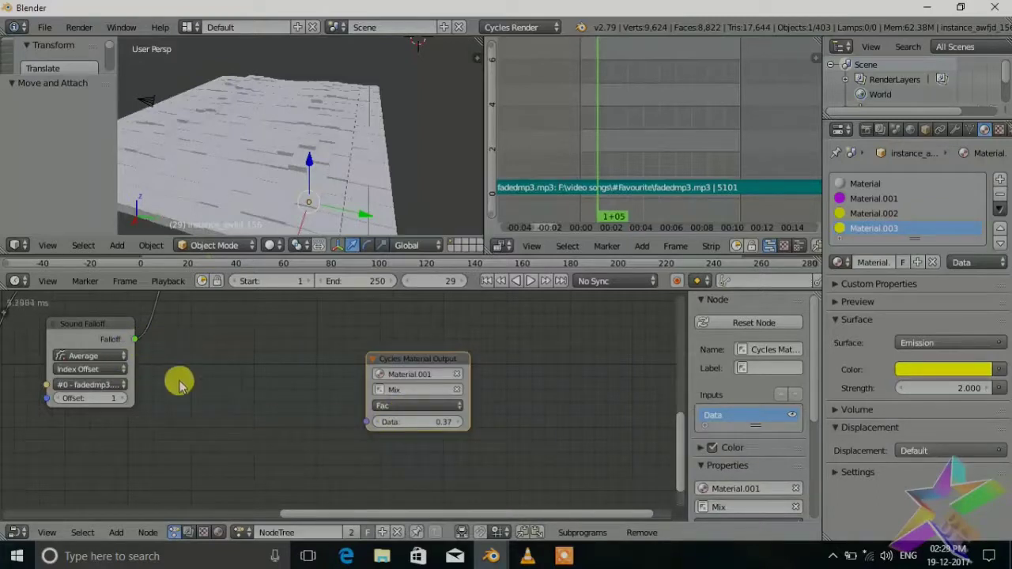
# - Add an Evaluate Falloff node, feed it from the Average Sound Falloff, and link its Strength to the Cycles Material Output's Data
pyautogui.hotkey('shift', 'a')
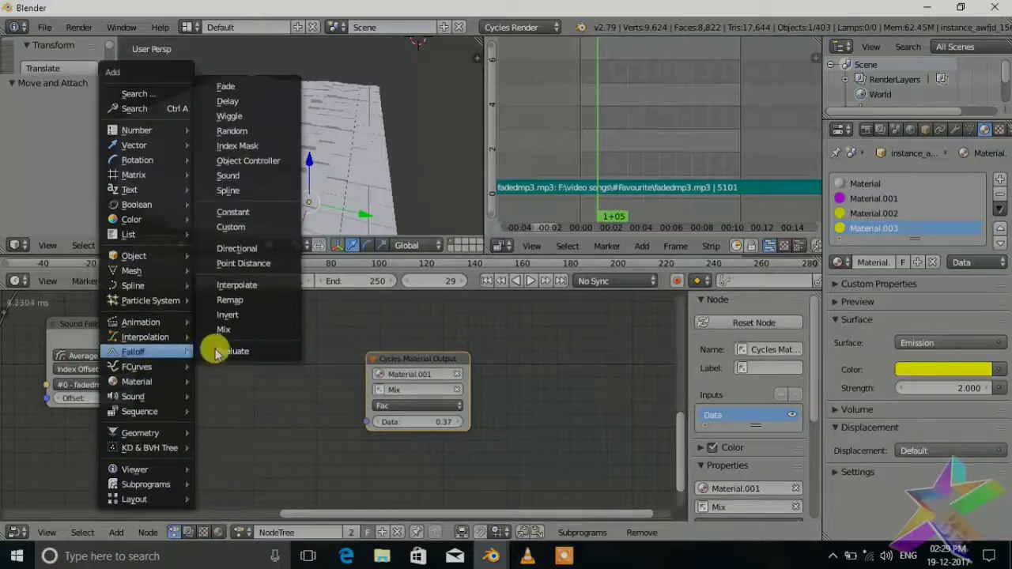
pyautogui.click(238, 350)
pyautogui.click(156, 345)
pyautogui.moveTo(136, 341); pyautogui.dragTo(157, 394)
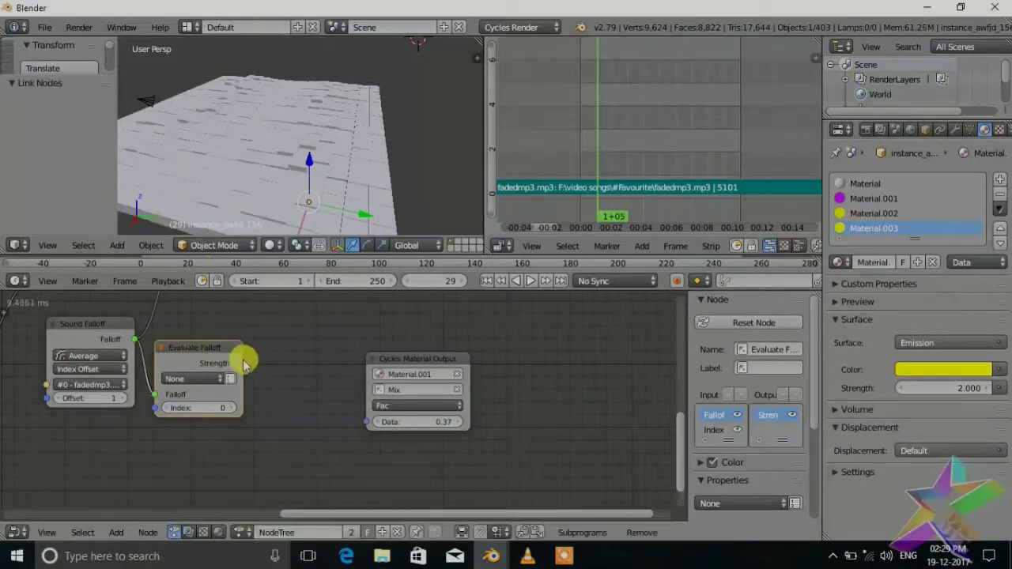
pyautogui.moveTo(245, 364); pyautogui.dragTo(369, 423)
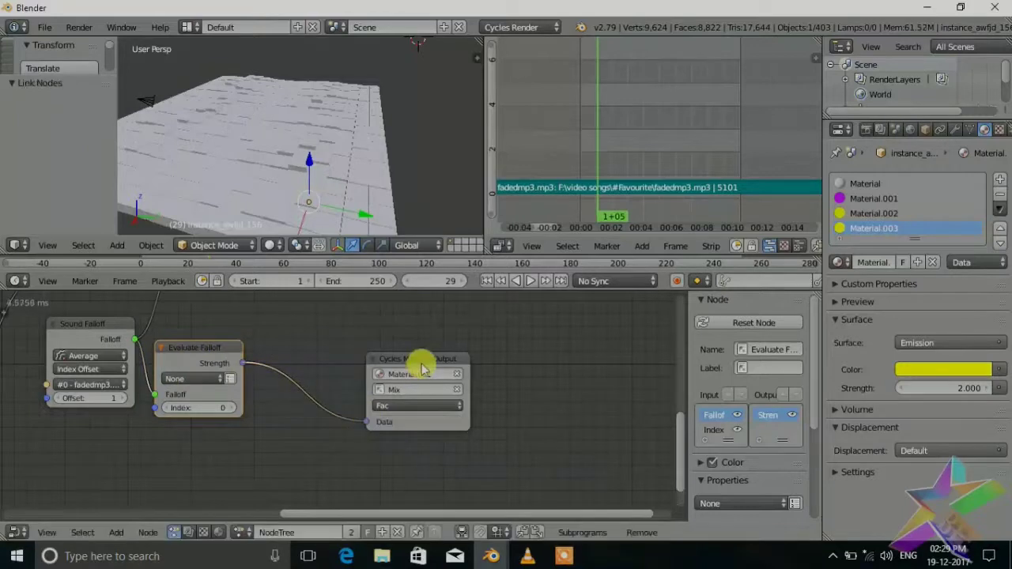
pyautogui.moveTo(420, 361); pyautogui.dragTo(501, 324)
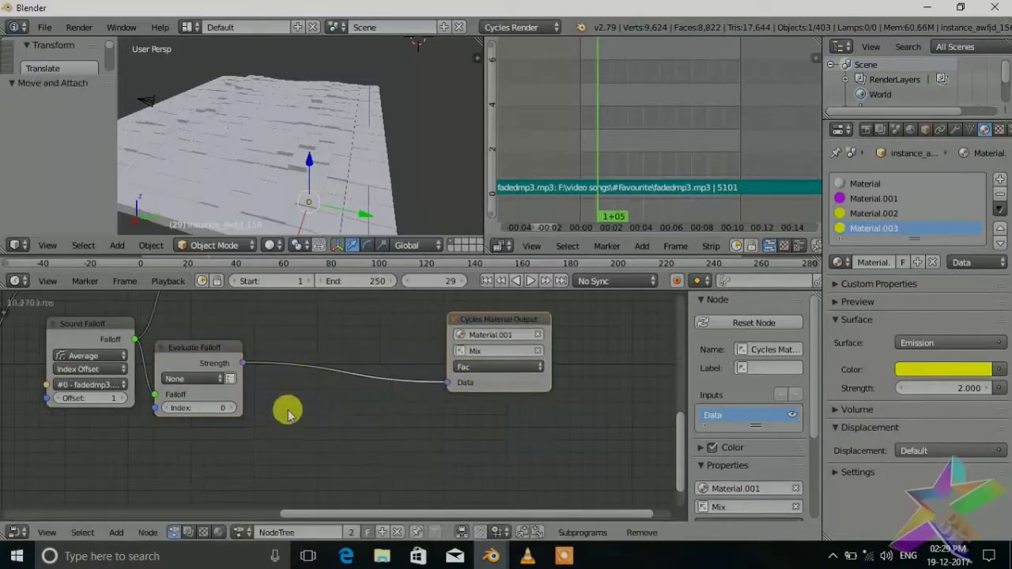
# - Attach a Viewer node to the Evaluate Falloff's Strength output and place it below the Cycles Material Output
pyautogui.hotkey('shift', 'a')
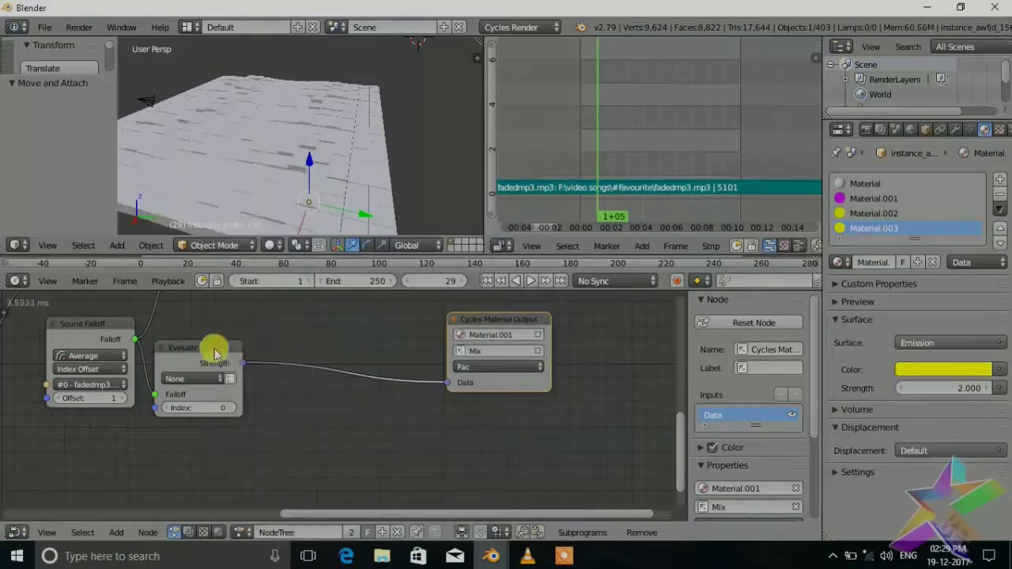
pyautogui.click(212, 351)
pyautogui.press('w')
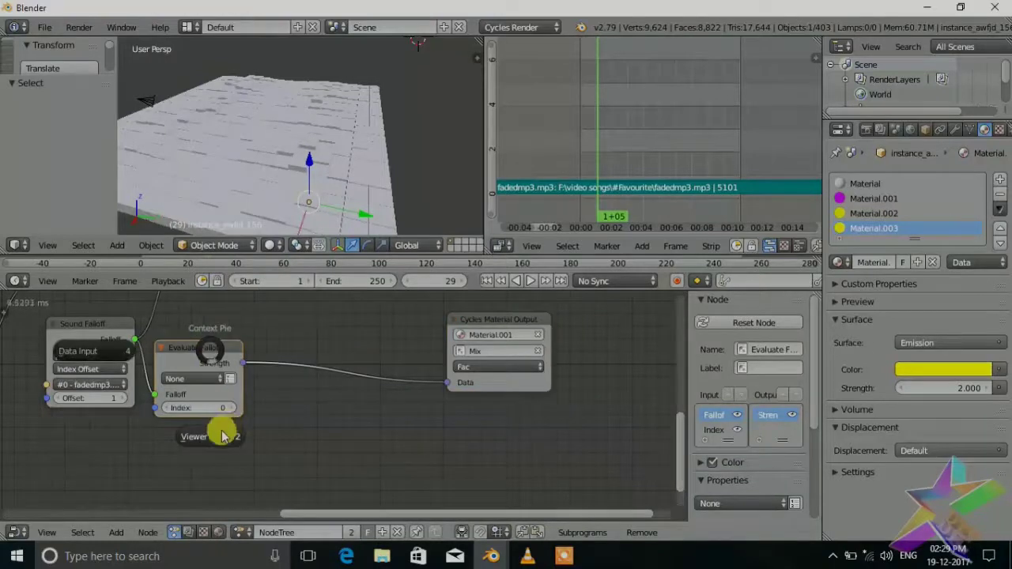
pyautogui.click(221, 437)
pyautogui.click(366, 415)
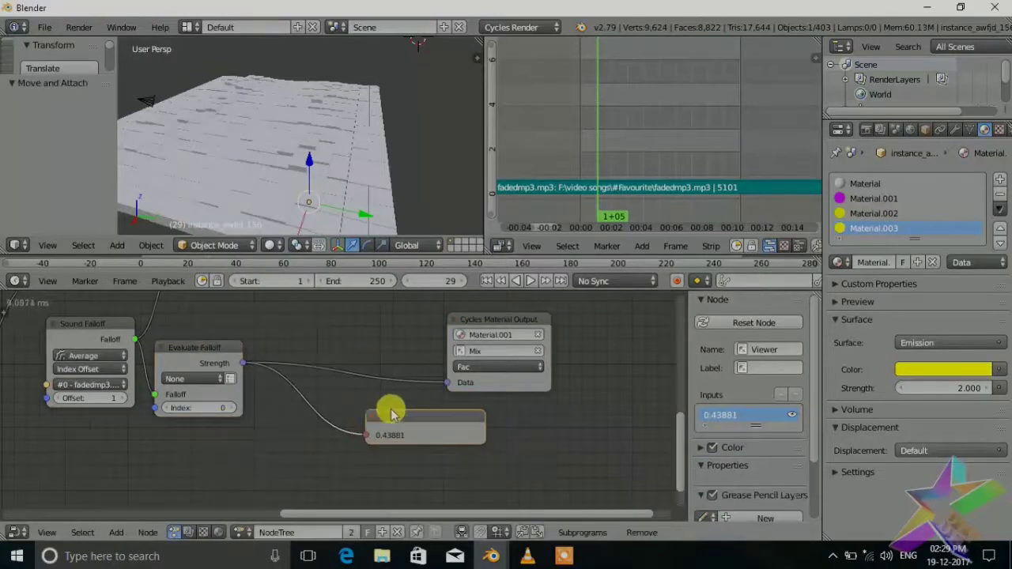
# - Show the shader nodes of Material.001 and play the animation to check how the Mix node's Fac responds to the music
pyautogui.click(218, 532)
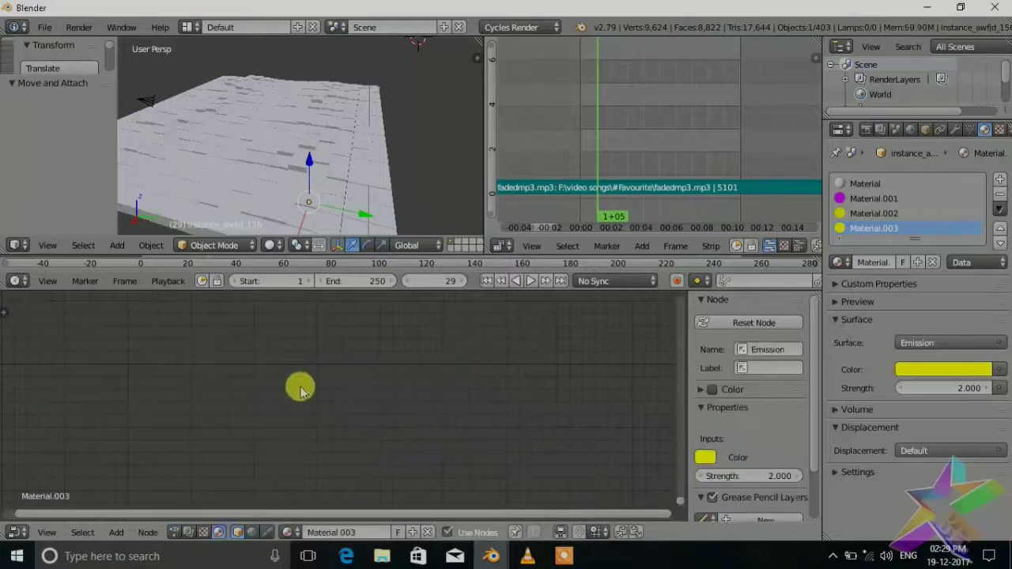
pyautogui.click(862, 198)
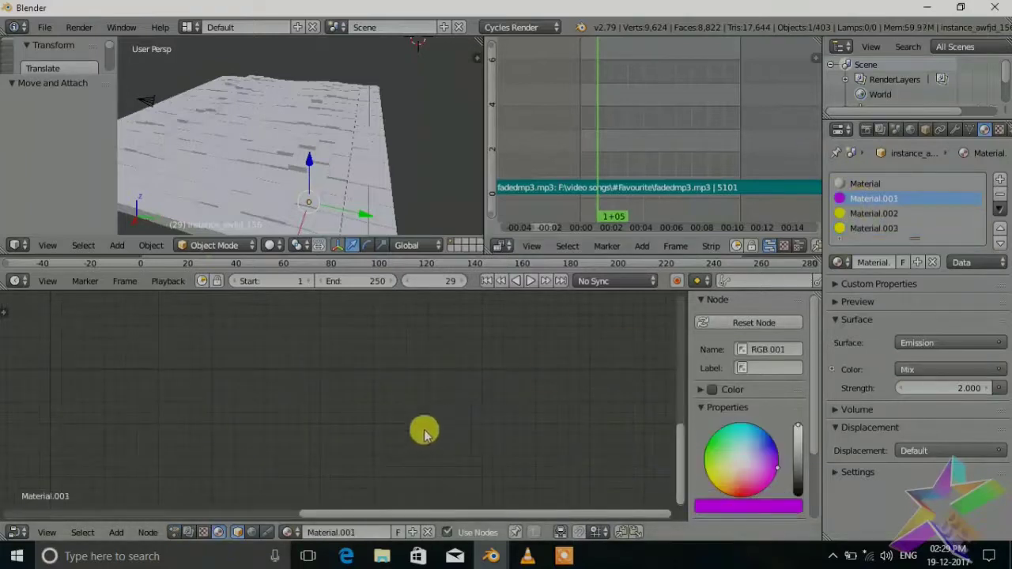
pyautogui.press('Home')
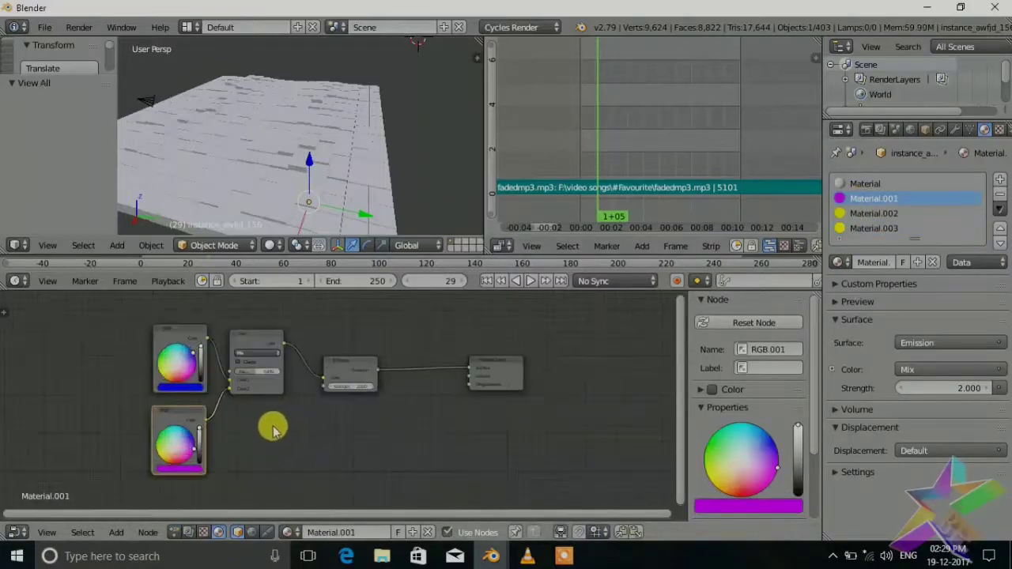
pyautogui.scroll(4, 273, 429)
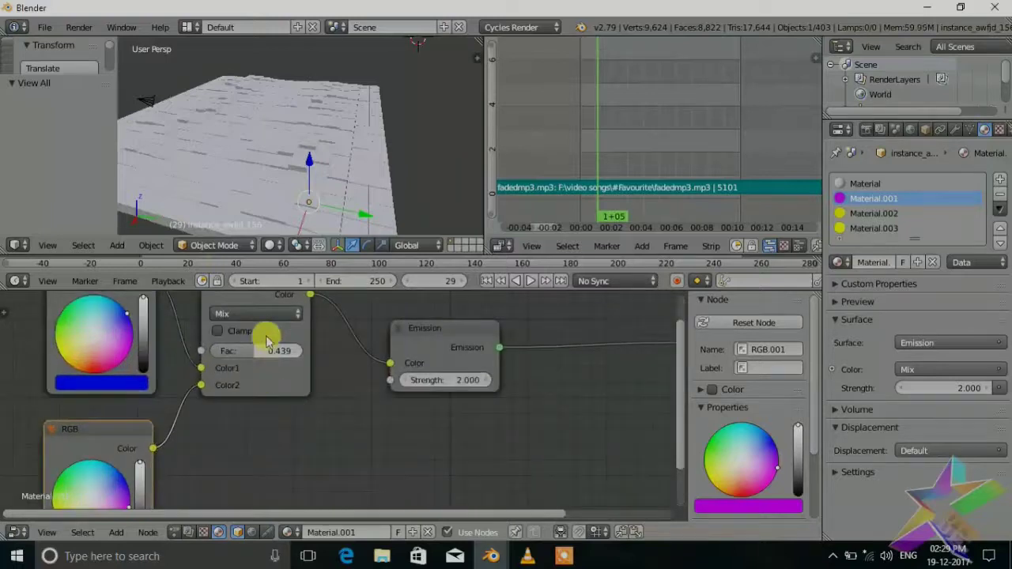
pyautogui.hotkey('alt', 'a')
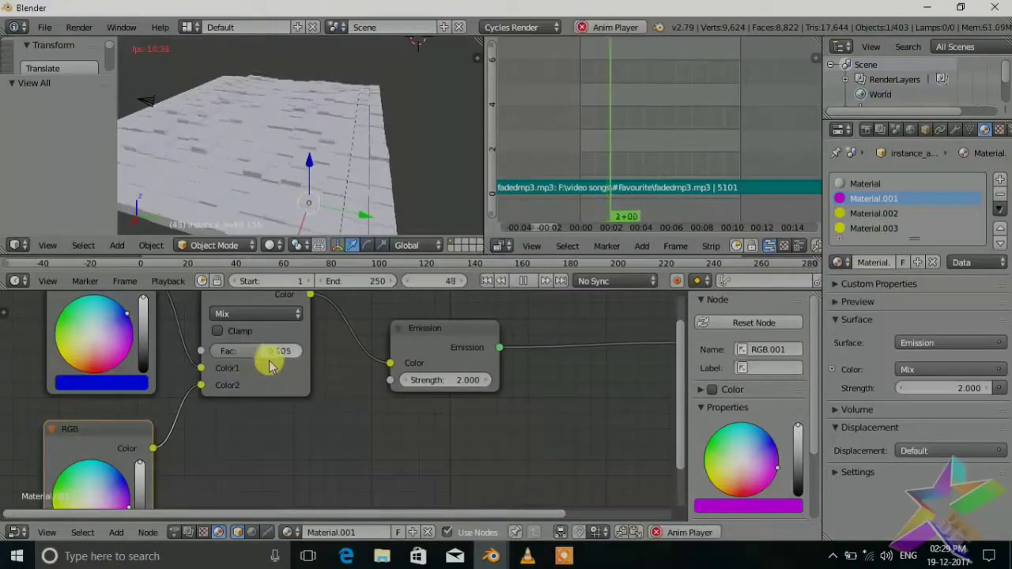
pyautogui.hotkey('alt', 'a')
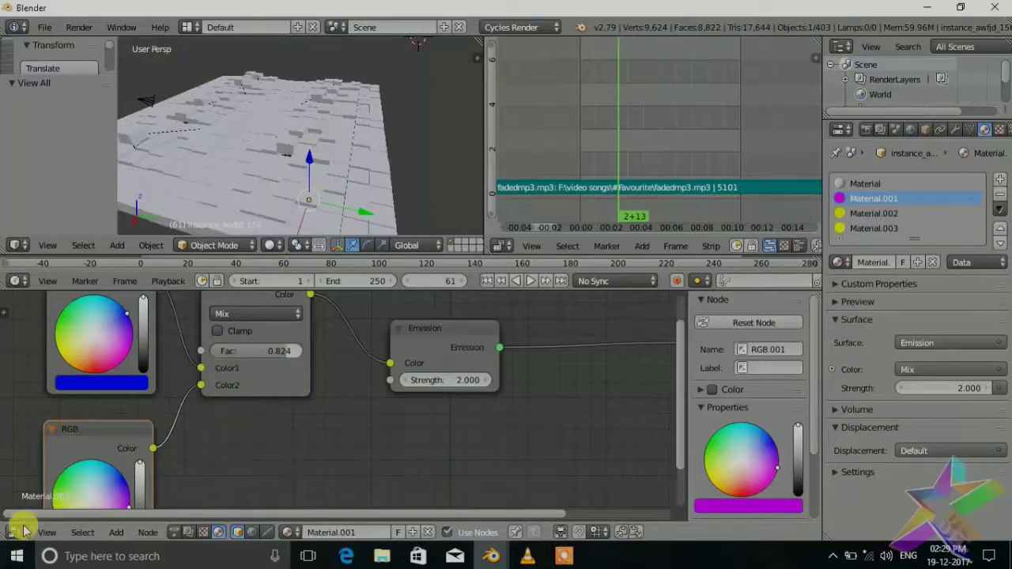
# - Return to the Animation Nodes tree and cut the link between Evaluate Falloff and the Viewer
pyautogui.click(175, 531)
pyautogui.scroll(-5, 323, 413)
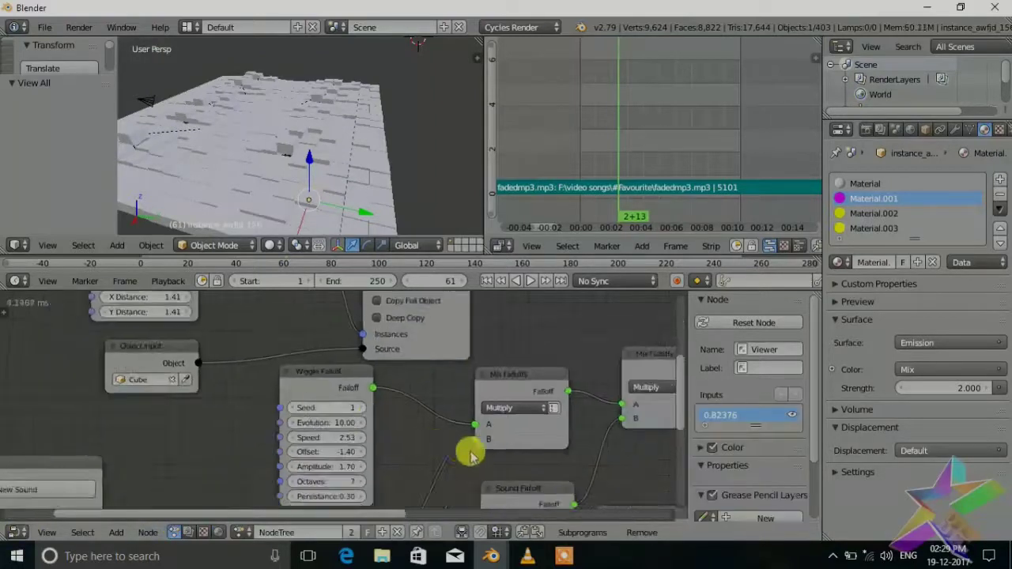
pyautogui.moveTo(353, 429); pyautogui.dragTo(136, 307, button='middle')
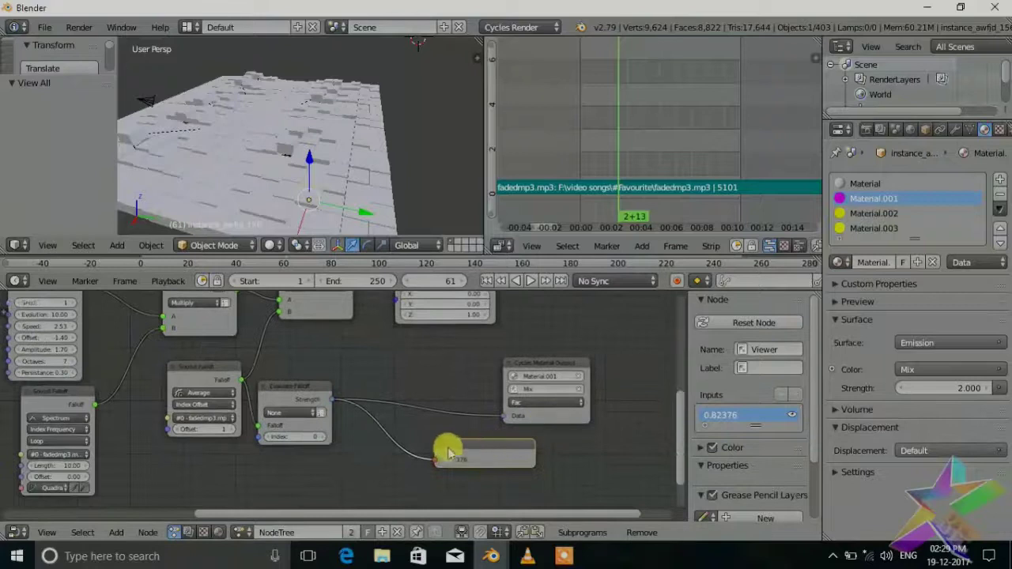
pyautogui.keyDown('ctrl'); pyautogui.moveTo(401, 457); pyautogui.dragTo(390, 457); pyautogui.keyUp('ctrl')
# - Insert a Map Range number node into the link between the Evaluate Falloff's Strength and the Cycles Material Output's Data
pyautogui.scroll(3, 390, 456)
pyautogui.hotkey('shift', 'a')
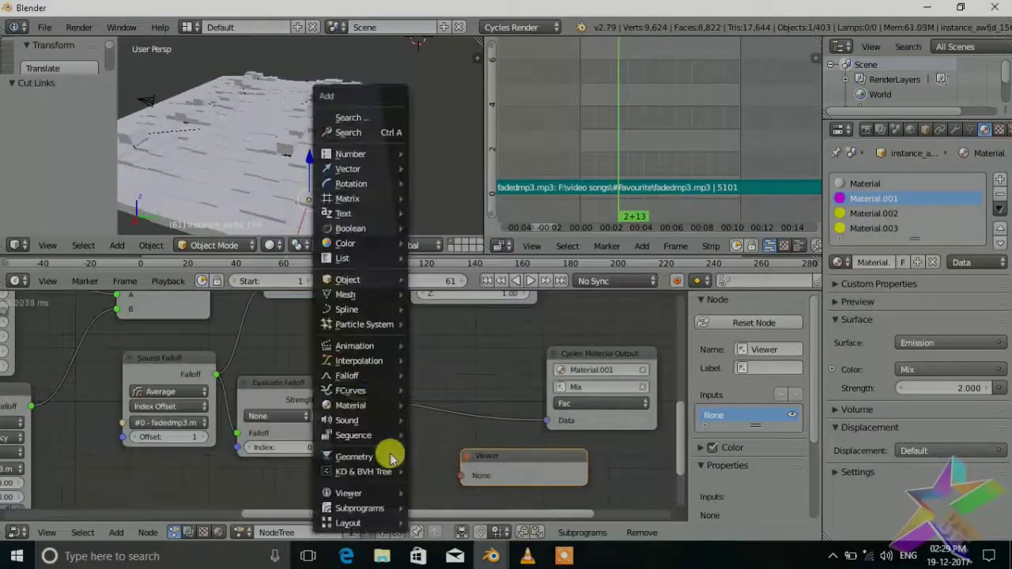
pyautogui.moveTo(351, 155)
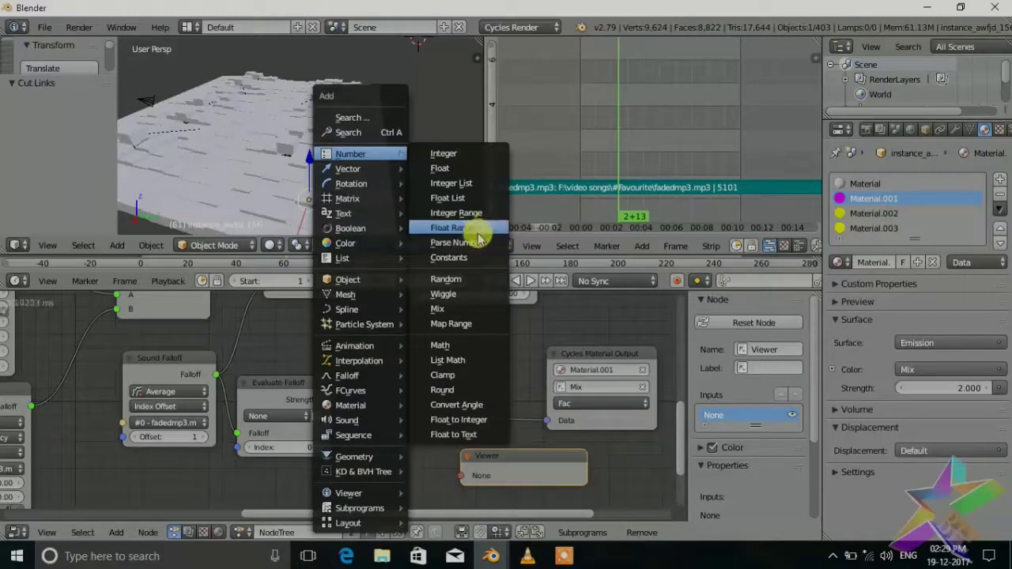
pyautogui.click(466, 324)
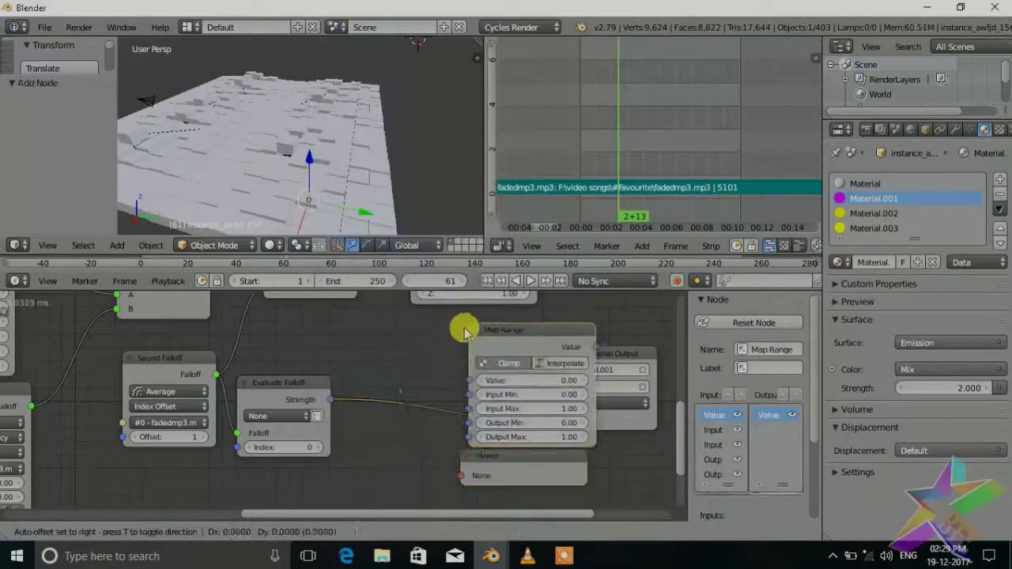
pyautogui.click(387, 355)
pyautogui.scroll(2, 528, 422)
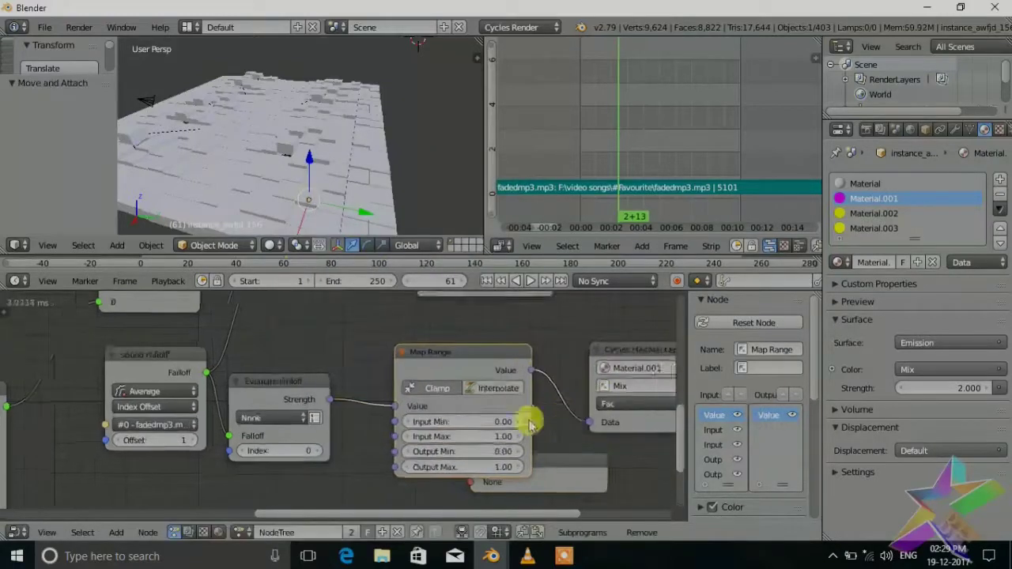
# - Delete the disconnected Viewer node and set the Map Range's Input Max to 1.50
pyautogui.click(579, 476)
pyautogui.press('Delete')
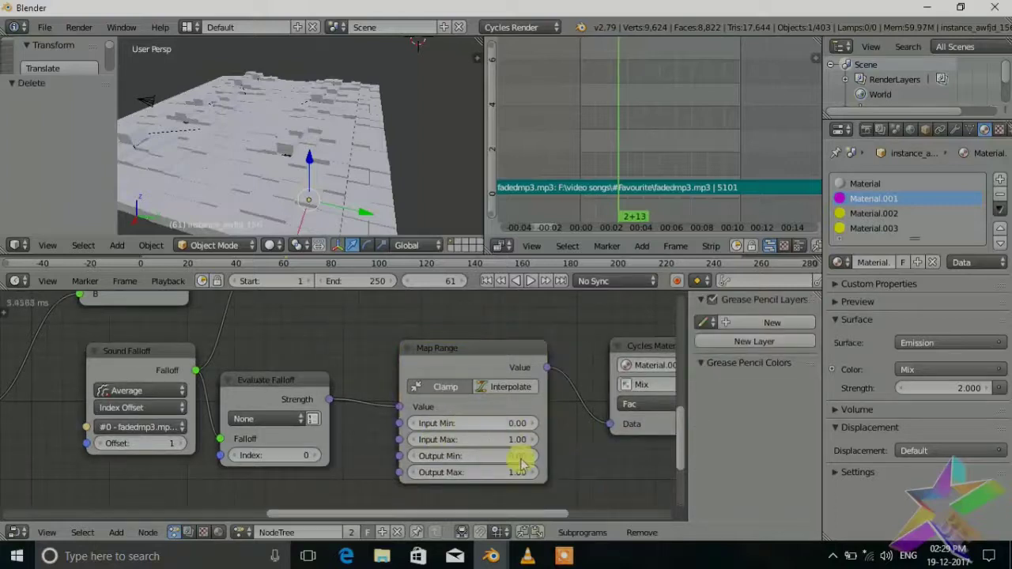
pyautogui.click(470, 442)
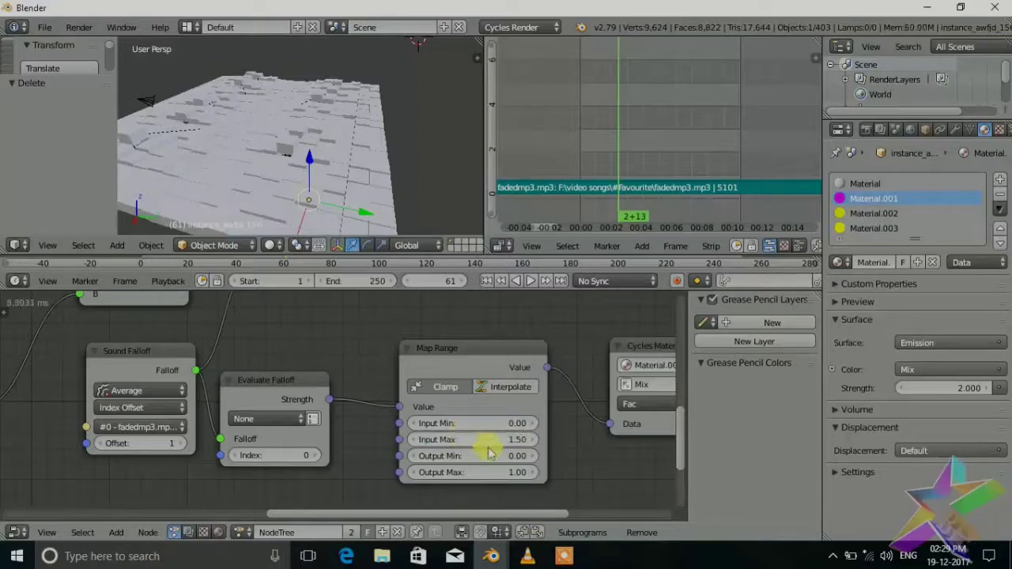
pyautogui.moveTo(544, 440); pyautogui.dragTo(456, 424, button='middle')
# - Duplicate the Cycles Material Output node and place the copy directly below the original
pyautogui.scroll(-4, 449, 430)
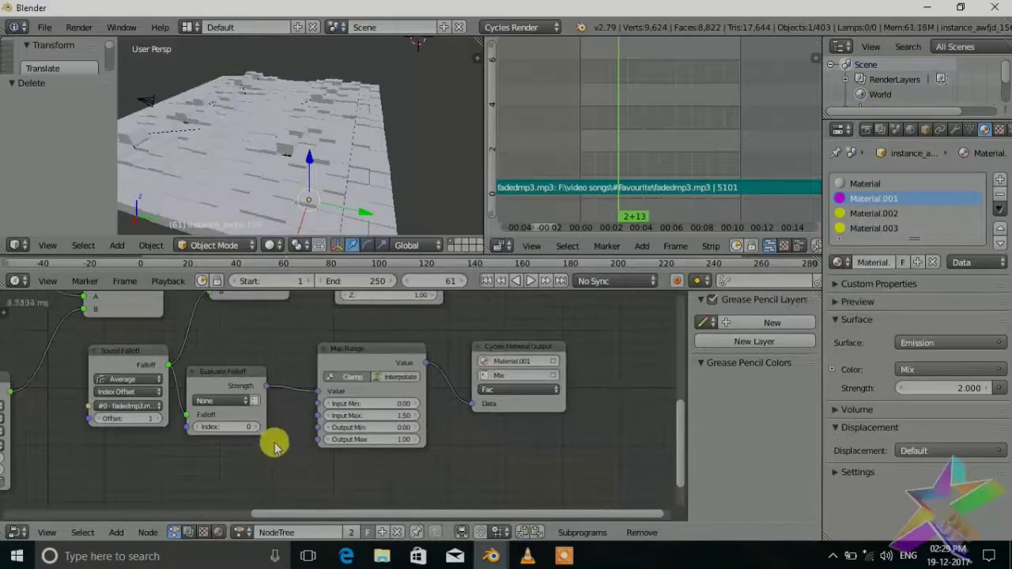
pyautogui.moveTo(511, 430); pyautogui.dragTo(521, 386, button='middle')
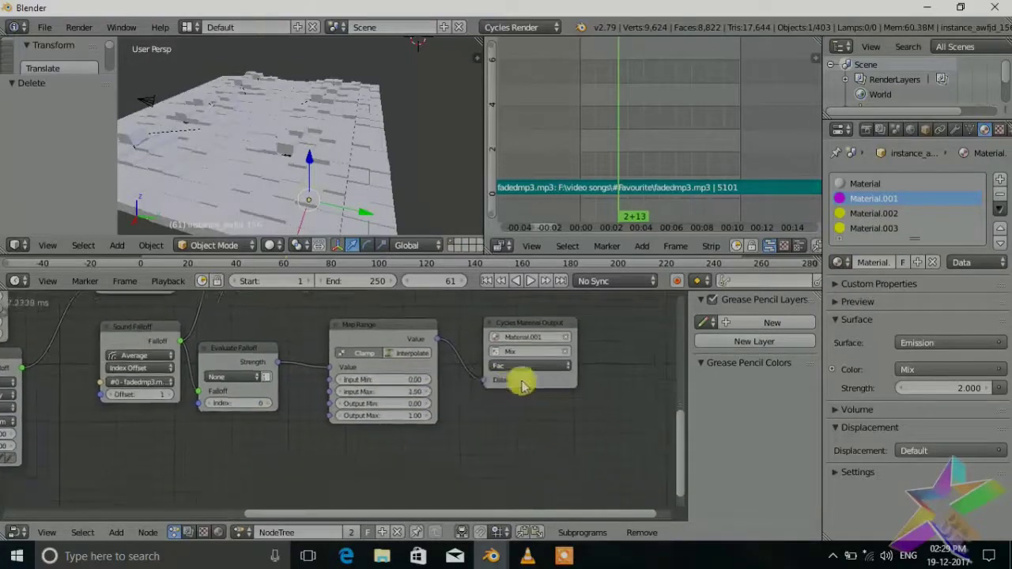
pyautogui.click(527, 324)
pyautogui.hotkey('shift', 'd')
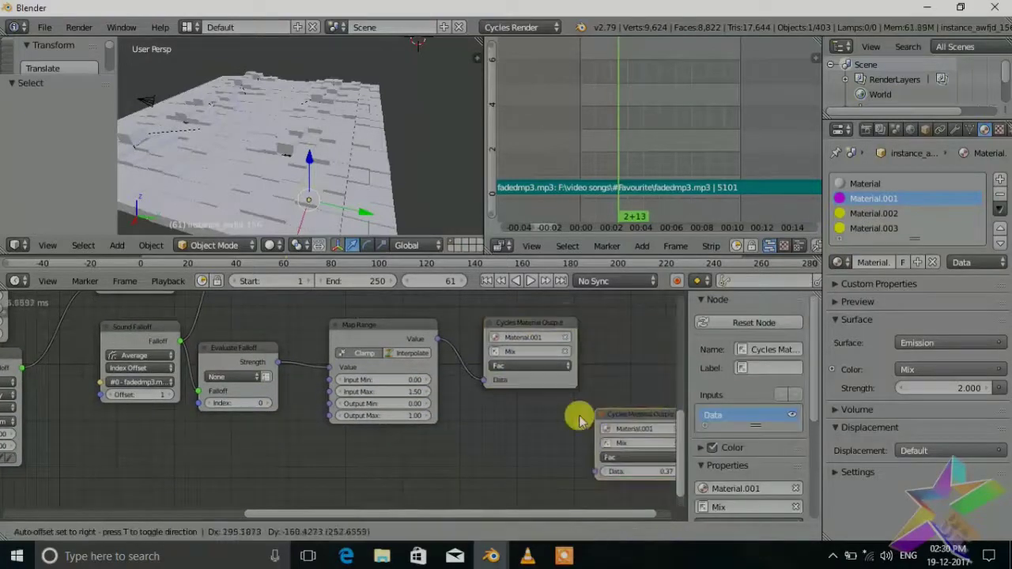
pyautogui.click(530, 405)
pyautogui.moveTo(587, 417); pyautogui.dragTo(565, 398, button='middle')
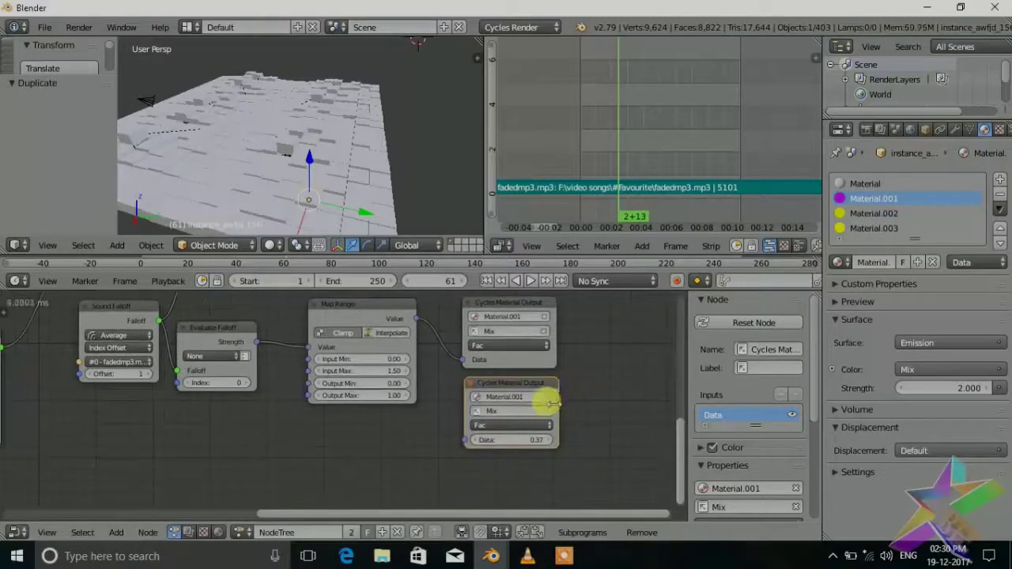
# - Assign Material.002 to the duplicated Cycles Material Output and link the Map Range's Value to its Data input
pyautogui.click(545, 397)
pyautogui.click(532, 393)
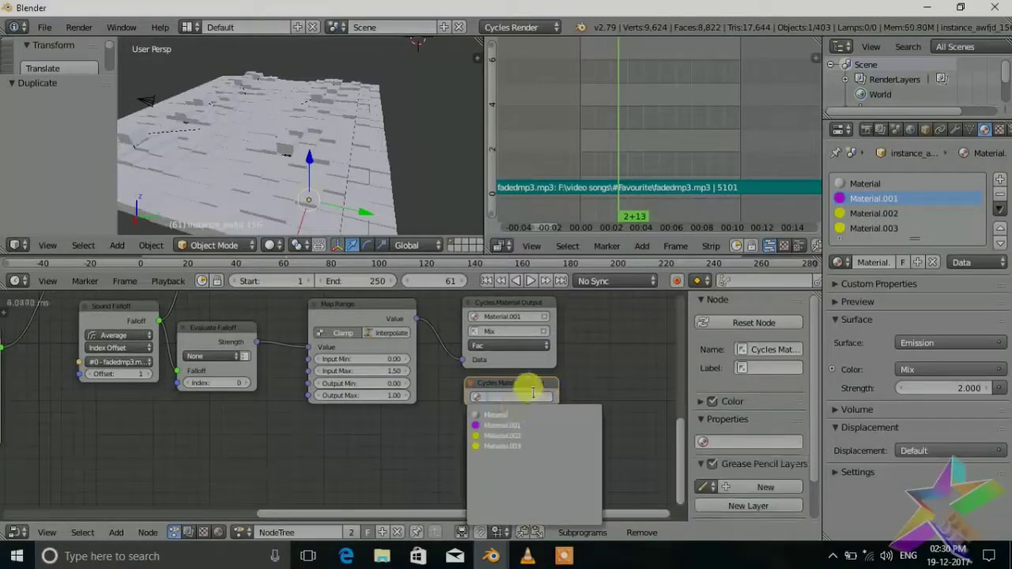
pyautogui.click(506, 436)
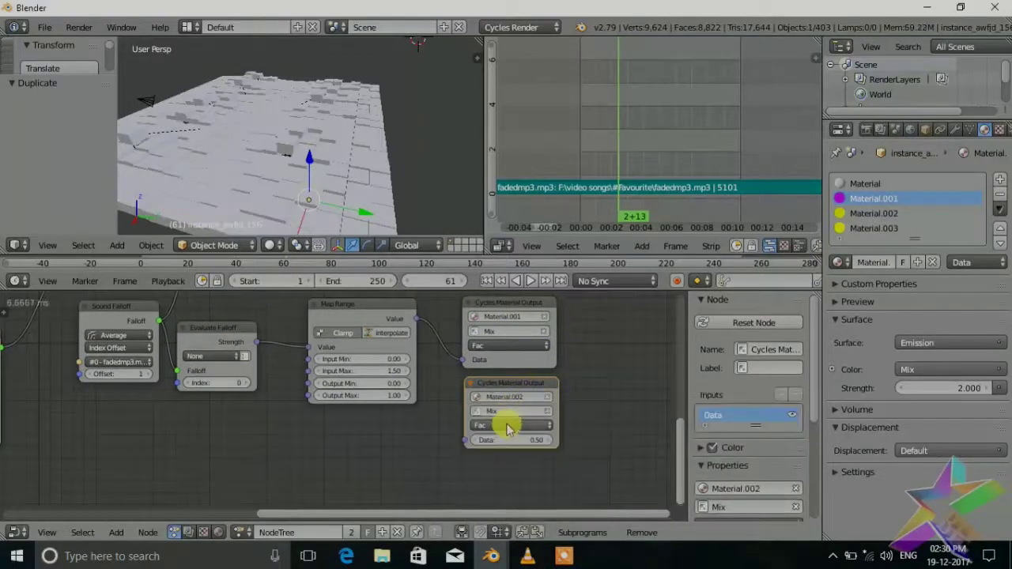
pyautogui.moveTo(415, 318); pyautogui.dragTo(470, 440)
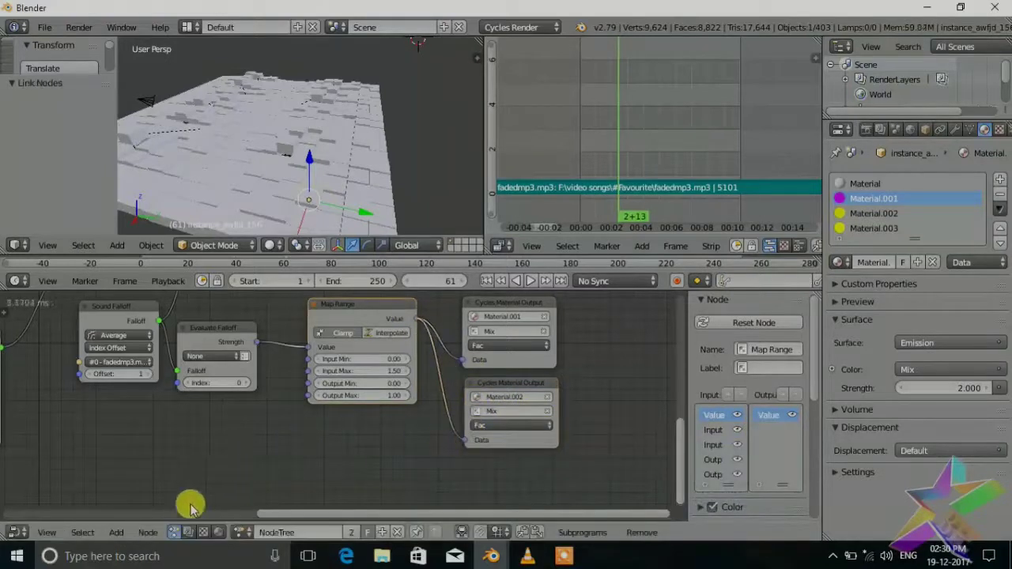
# - Show all shader nodes of Material.001 and play the animation to check how the Mix node's Fac reacts
pyautogui.click(221, 533)
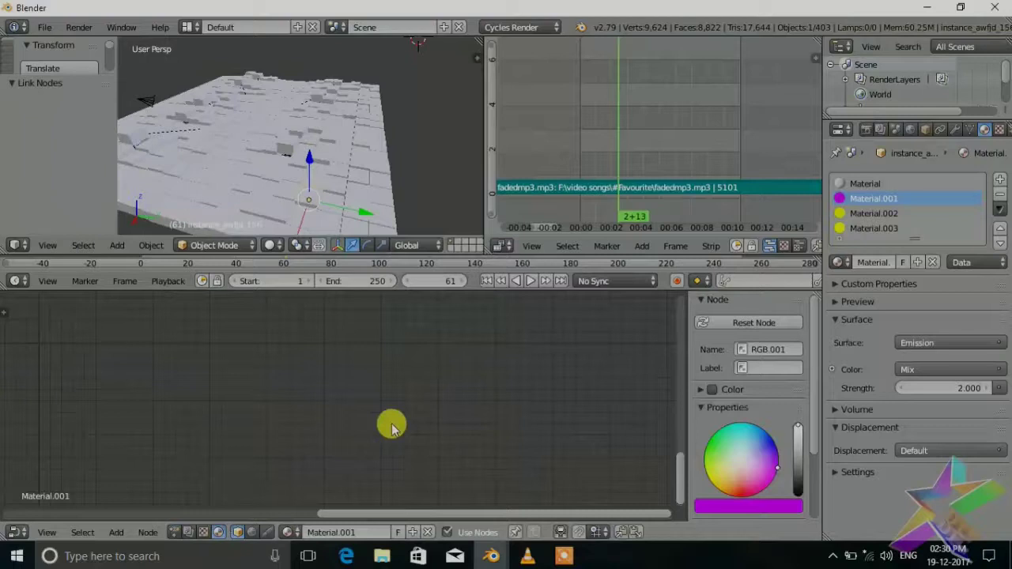
pyautogui.press('Home')
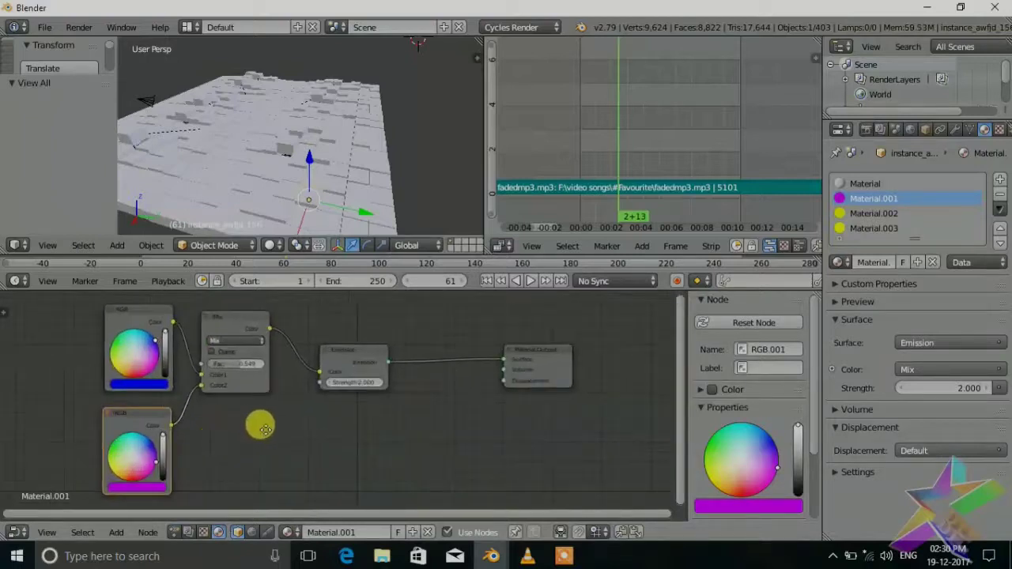
pyautogui.hotkey('alt', 'a')
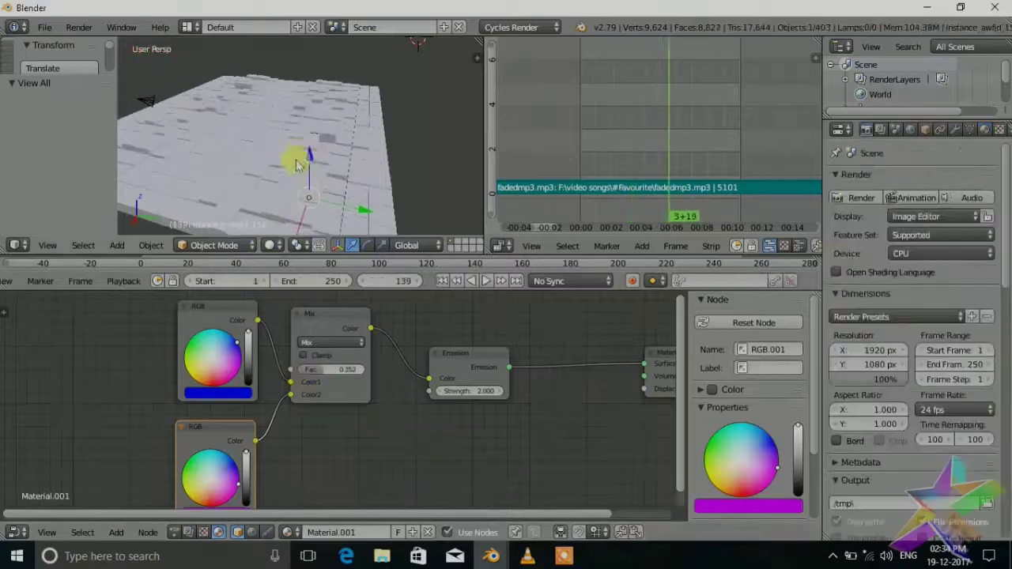
# - Orbit to an elevated view of the whole cube grid, align the camera to that view, and select the camera
pyautogui.moveTo(225, 168); pyautogui.dragTo(295, 138, button='middle')
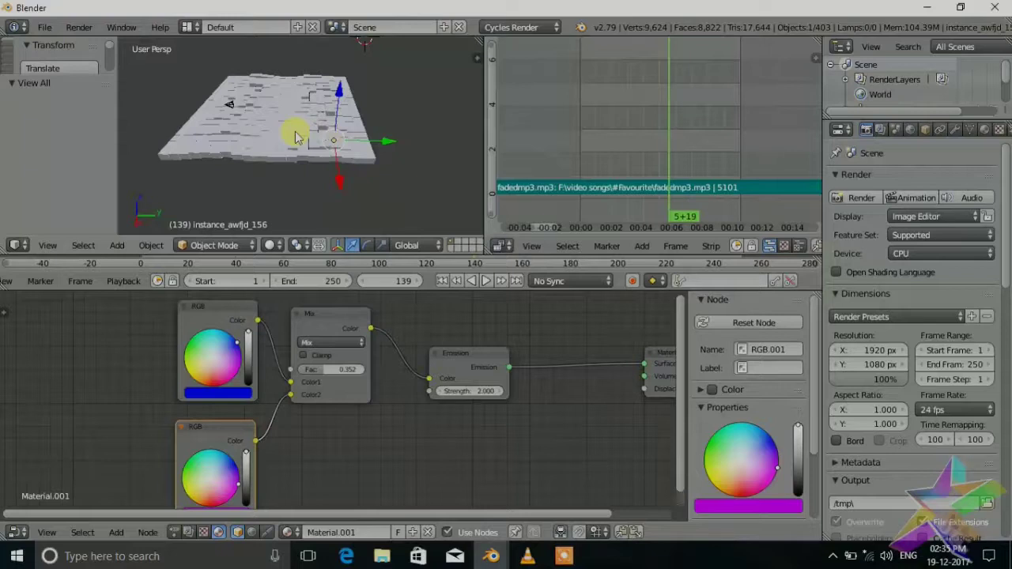
pyautogui.press('ctrl+alt+KP_0')
pyautogui.rightClick(365, 84)
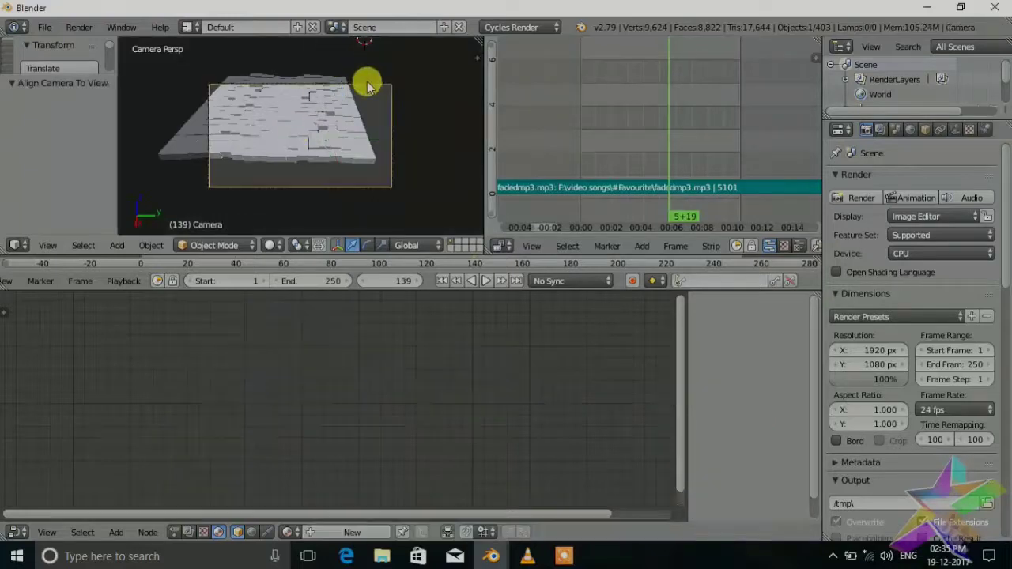
# - Lock the camera to the view and adjust it until the cube grid is centred in the camera frame
pyautogui.press('n')
pyautogui.scroll(-10, 407, 194)
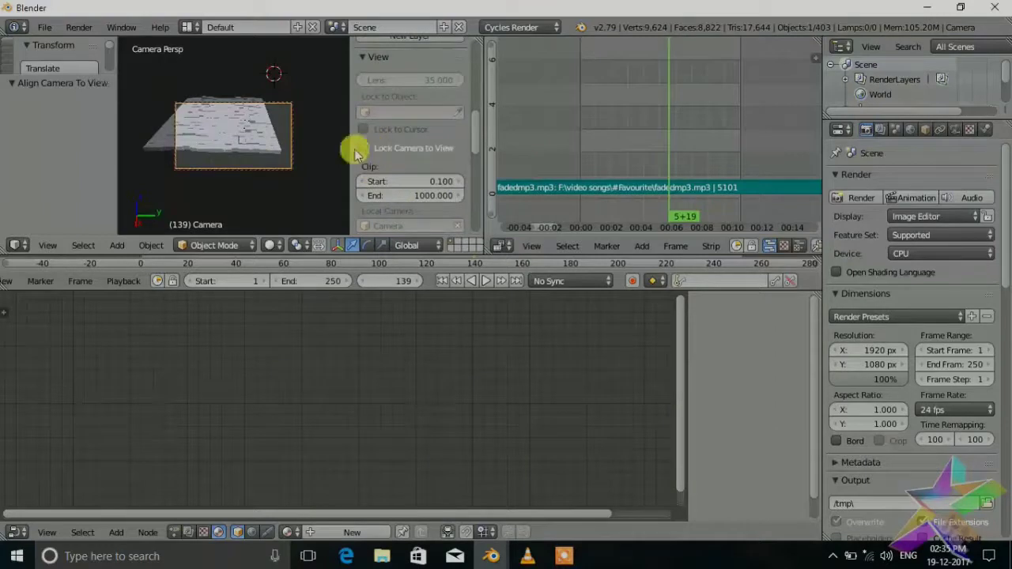
pyautogui.moveTo(219, 134)
pyautogui.mouseDown(button='middle')
pyautogui.moveTo(248, 129)
pyautogui.moveTo(236, 126)
pyautogui.moveTo(232, 109)
pyautogui.moveTo(247, 126)
pyautogui.moveTo(230, 125)
pyautogui.moveTo(236, 131)
pyautogui.mouseUp(button='middle')
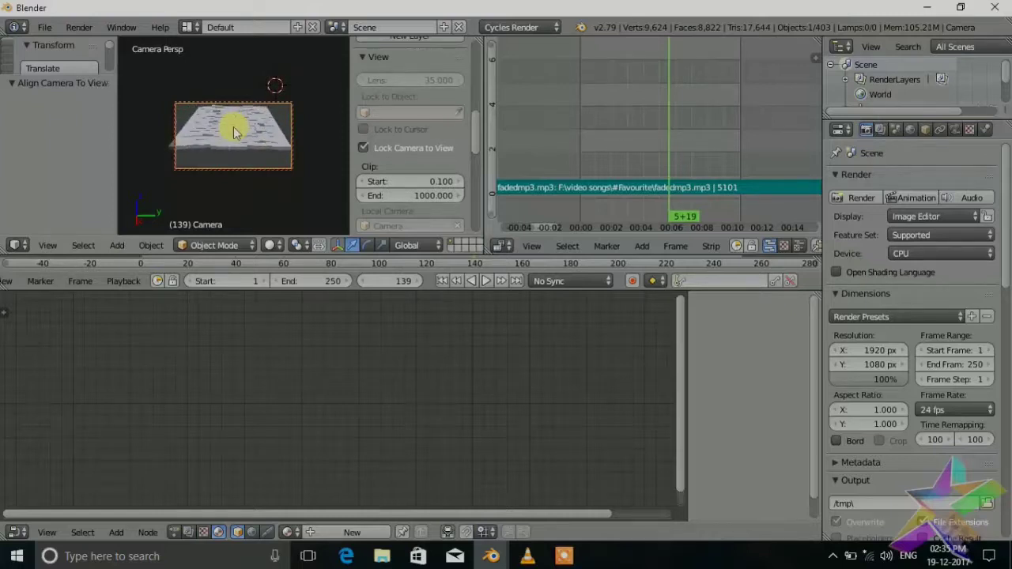
pyautogui.moveTo(236, 133); pyautogui.dragTo(237, 132, button='middle')
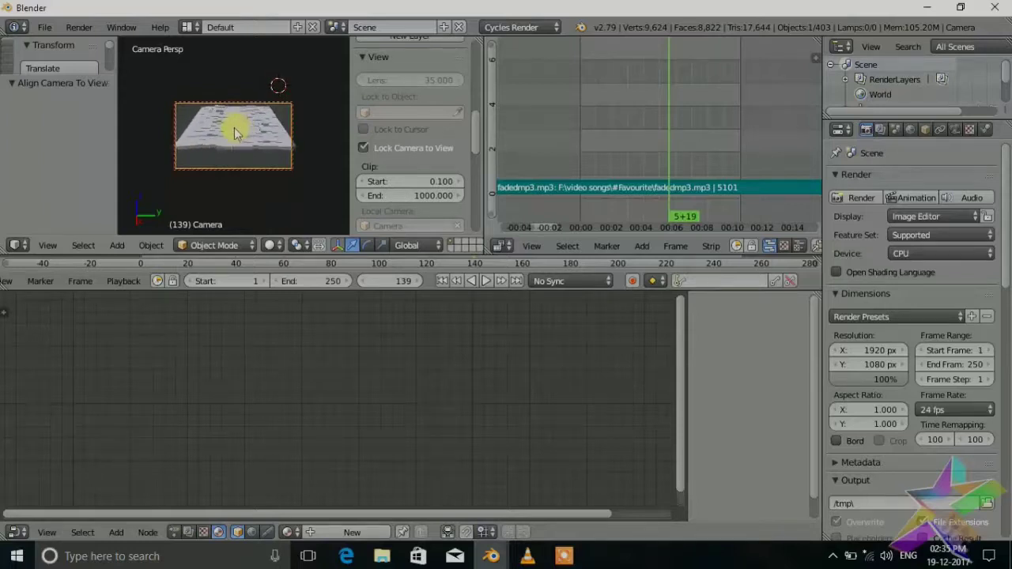
pyautogui.moveTo(234, 134); pyautogui.dragTo(234, 136, button='middle')
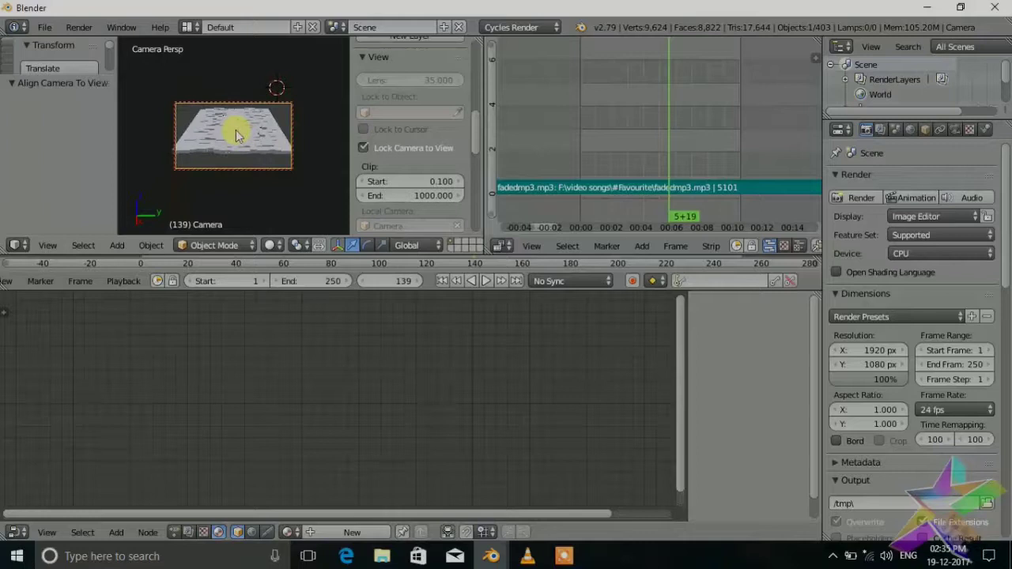
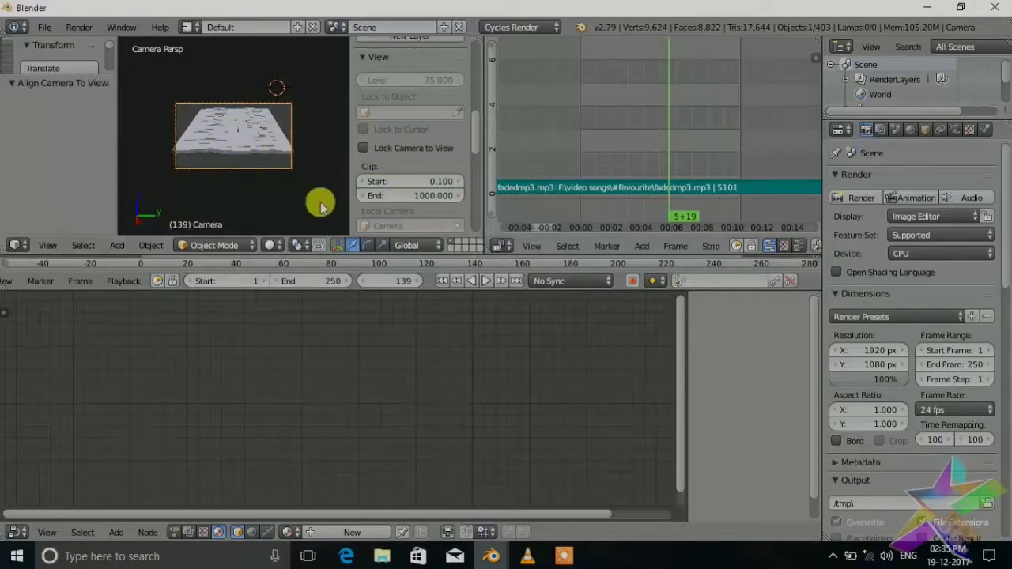
# - Check the cube grid in rendered shading and add a plane to the scene at the origin
pyautogui.hotkey('shift', 'z')
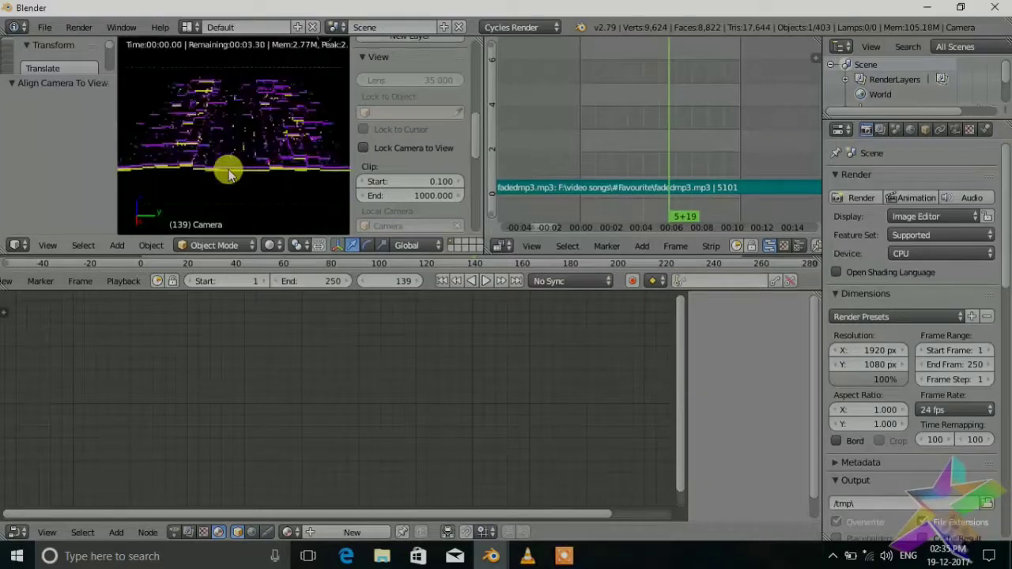
pyautogui.moveTo(258, 185); pyautogui.dragTo(249, 158, button='middle')
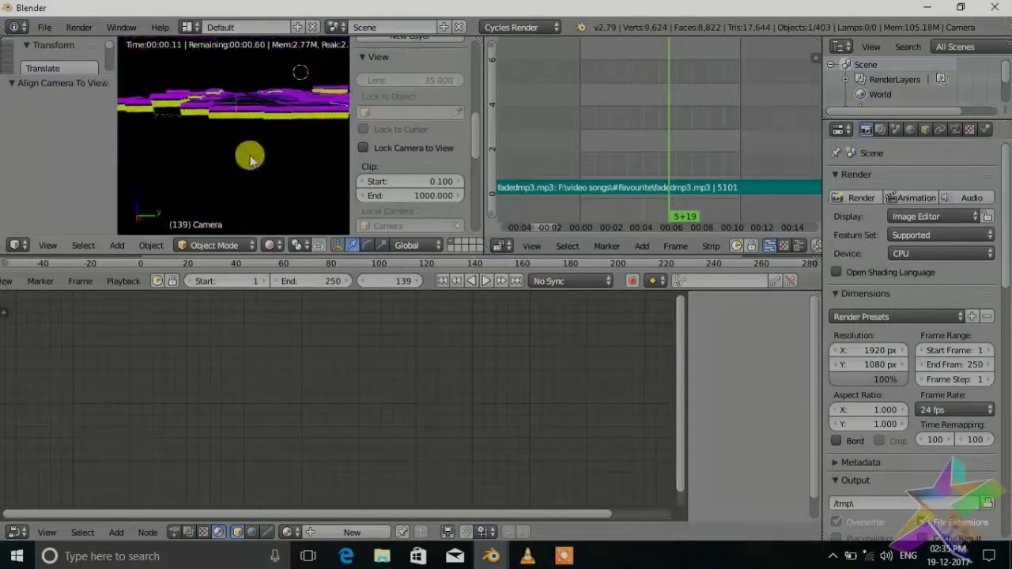
pyautogui.moveTo(243, 117); pyautogui.dragTo(247, 173, button='middle')
pyautogui.hotkey('shift', 'a')
pyautogui.moveTo(248, 171)
pyautogui.click(294, 167)
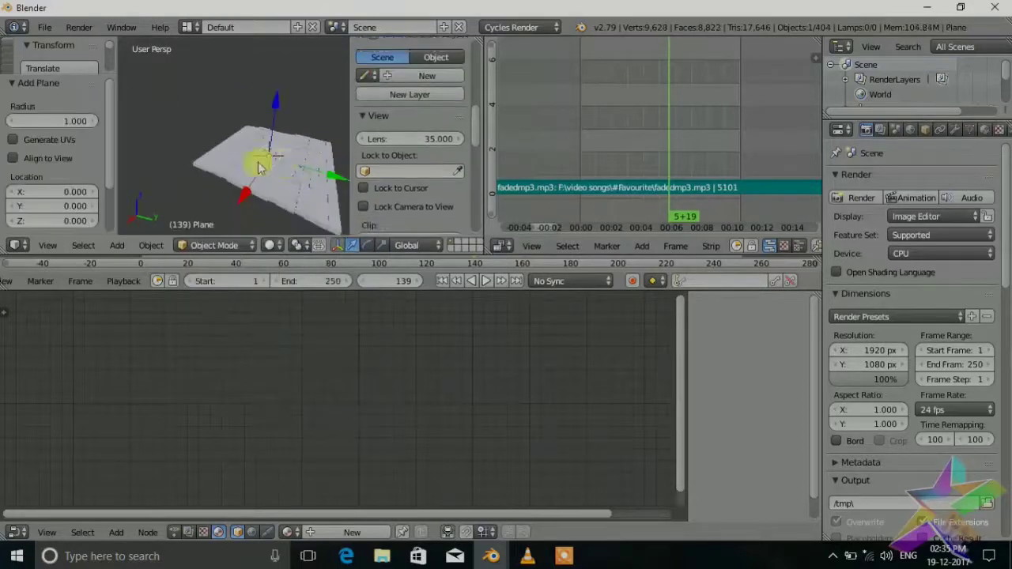
# - Move the plane about 21.2 units along X, clear of the cube grid, and rotate it 90° about Y
pyautogui.scroll(-3, 205, 163)
pyautogui.moveTo(213, 152); pyautogui.dragTo(178, 150)
pyautogui.scroll(3, 229, 147)
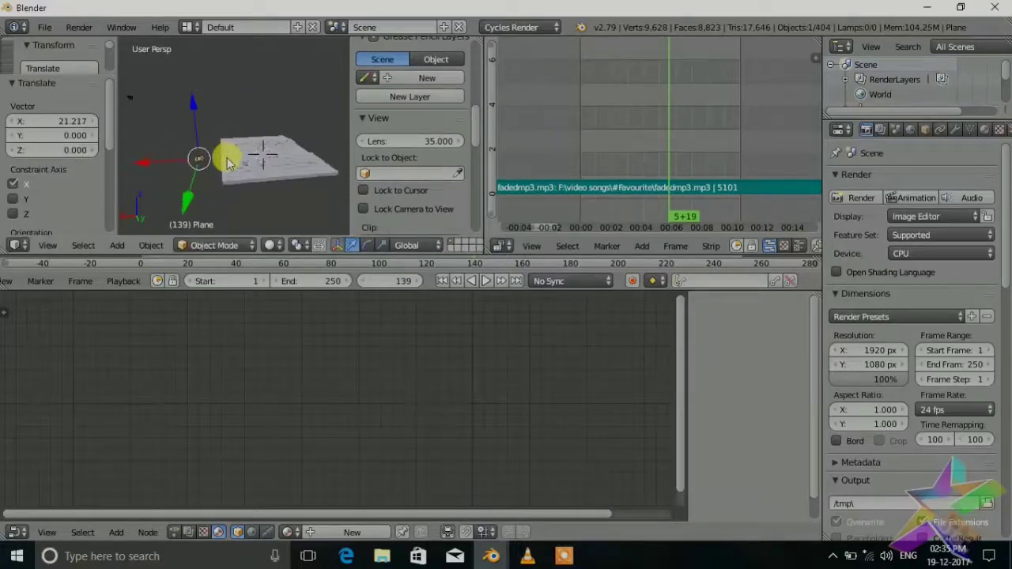
pyautogui.scroll(2, 228, 148)
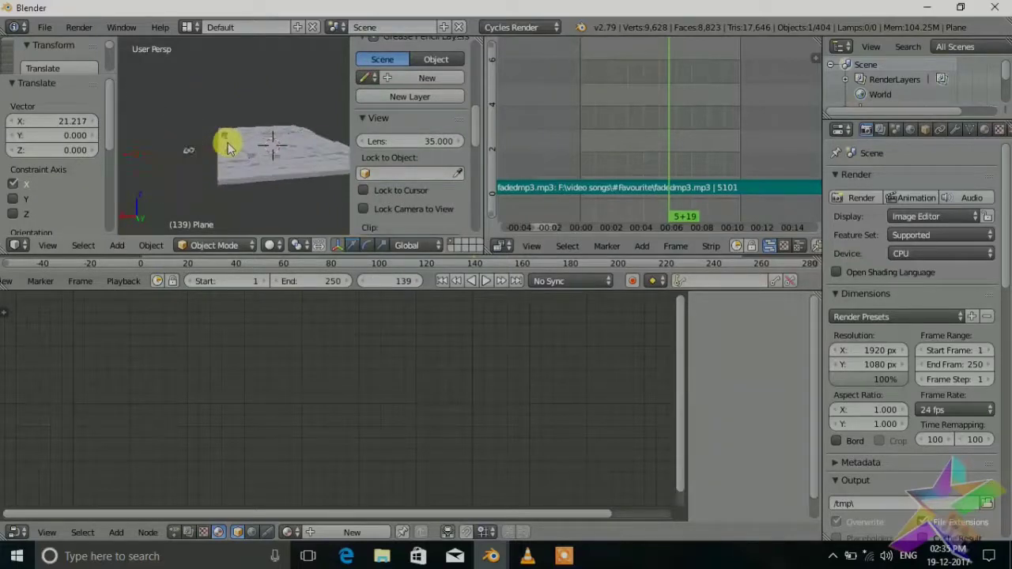
pyautogui.write('r90')
pyautogui.press('Return')
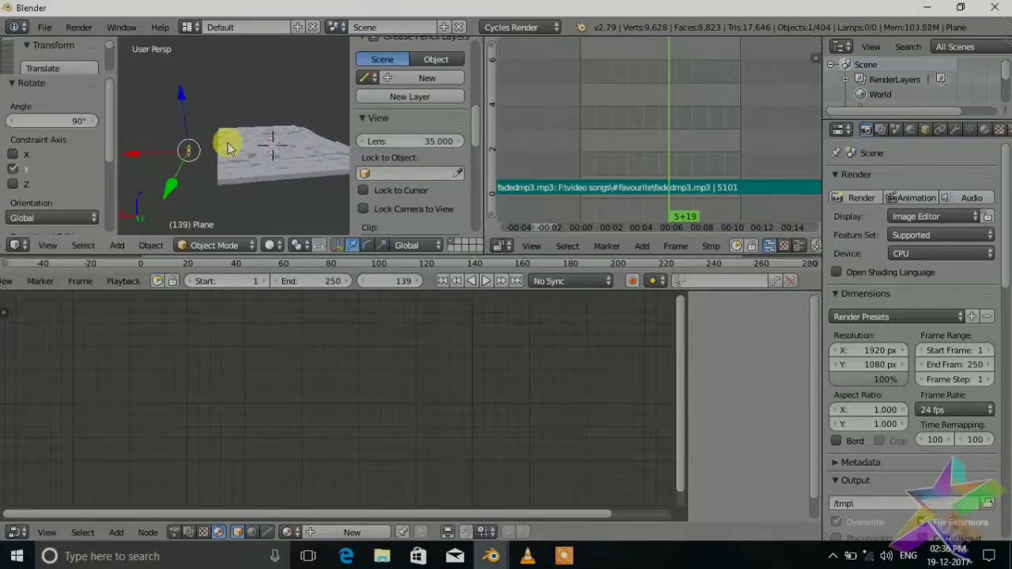
# - Move the upright plane back about 6.65 units along X to the front edge of the cube grid
pyautogui.moveTo(140, 155); pyautogui.dragTo(156, 159)
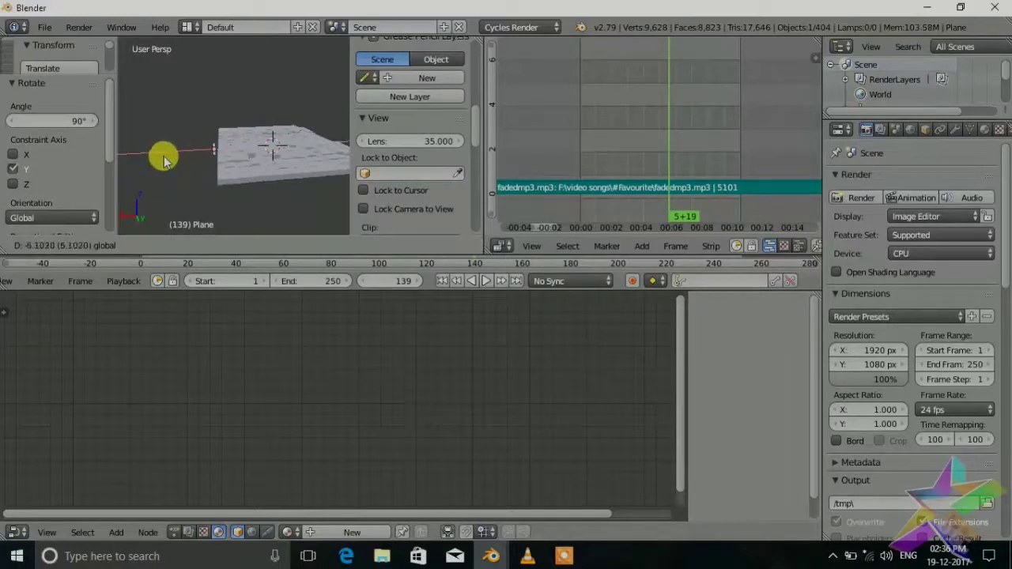
pyautogui.moveTo(166, 160); pyautogui.dragTo(166, 160)
pyautogui.moveTo(203, 149); pyautogui.dragTo(310, 119, button='middle')
# - In front orthographic view, raise the plane to the cubes' height and shift it about -0.19 along X against the edge cubes
pyautogui.press('KP_1')
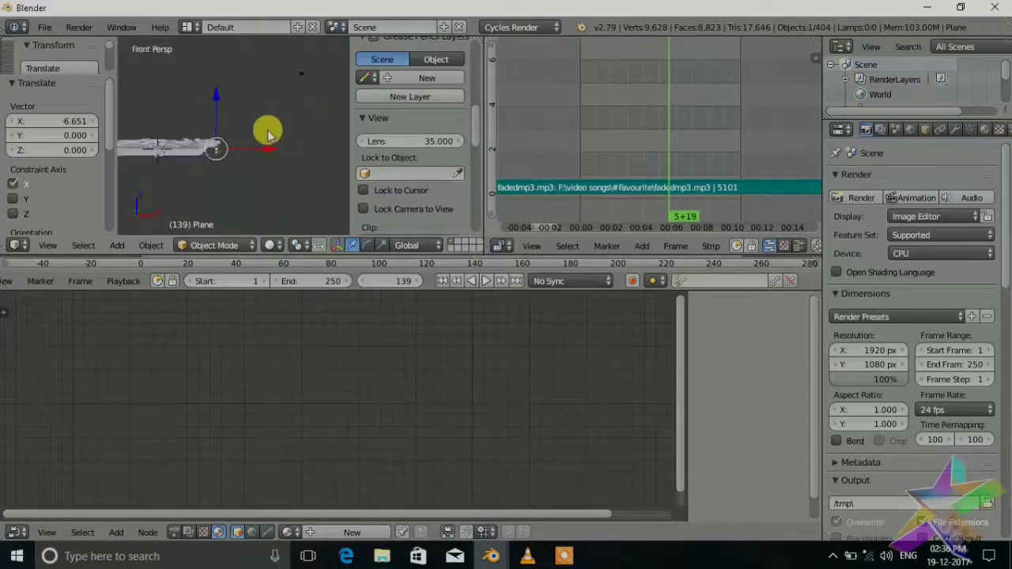
pyautogui.press('KP_5')
pyautogui.scroll(3, 213, 101)
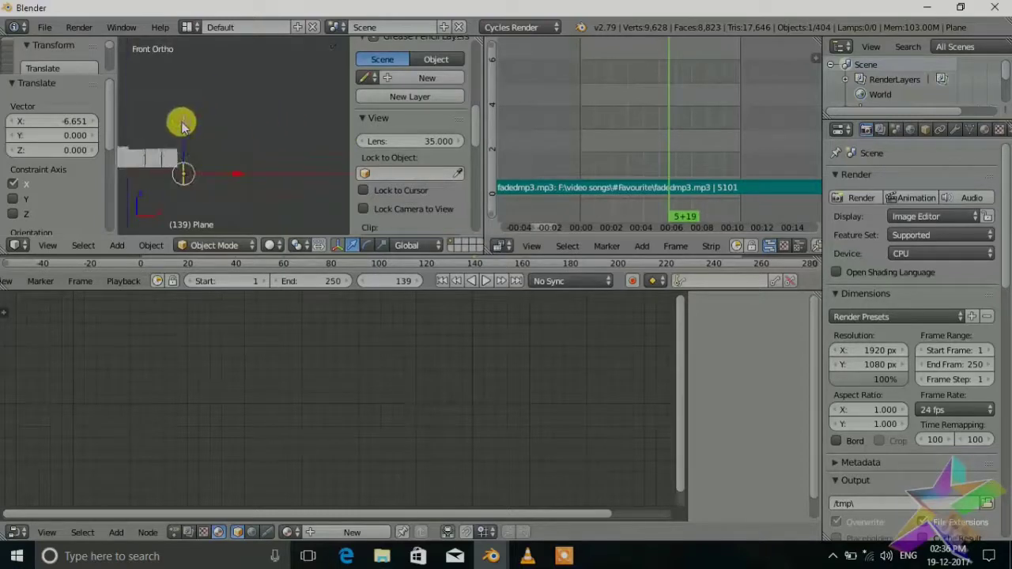
pyautogui.moveTo(183, 118); pyautogui.dragTo(184, 104)
pyautogui.moveTo(210, 155); pyautogui.dragTo(227, 162)
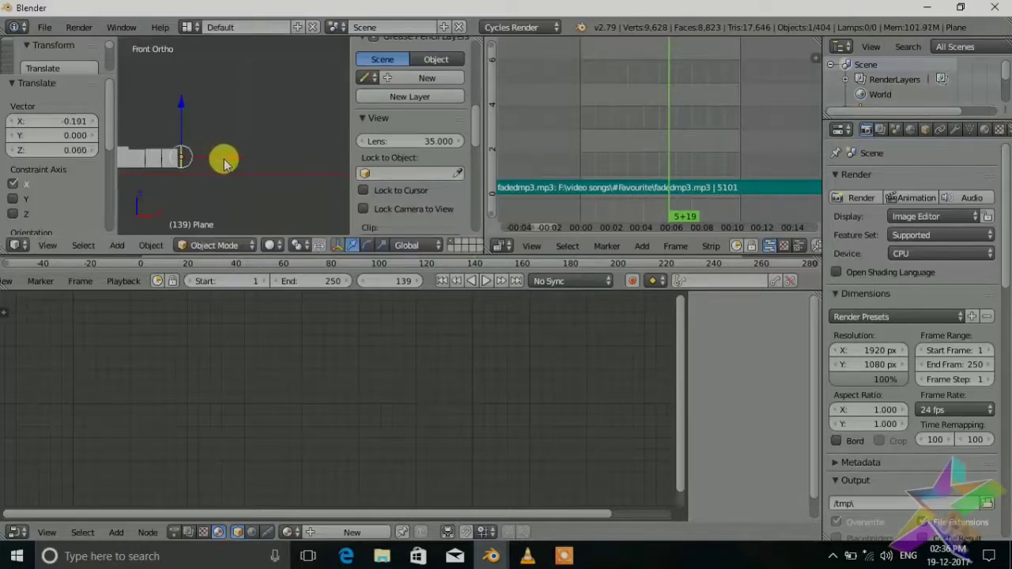
# - In right orthographic view, scale the plane along Y by about 4.24 and again by about 3.37 to span the grid's full width
pyautogui.press('KP_3')
pyautogui.press('KP_5')
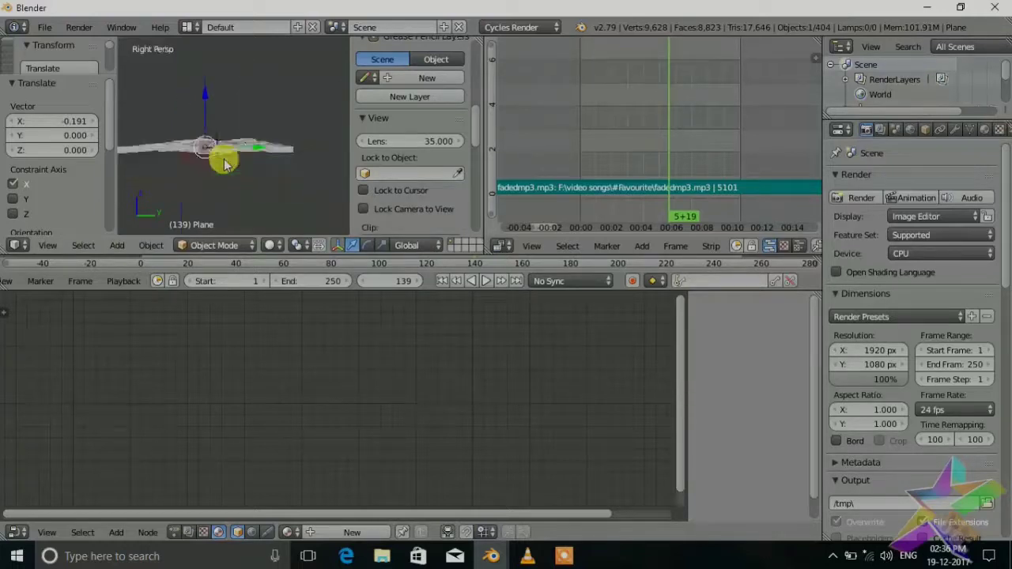
pyautogui.press('KP_5')
pyautogui.scroll(-1, 205, 163)
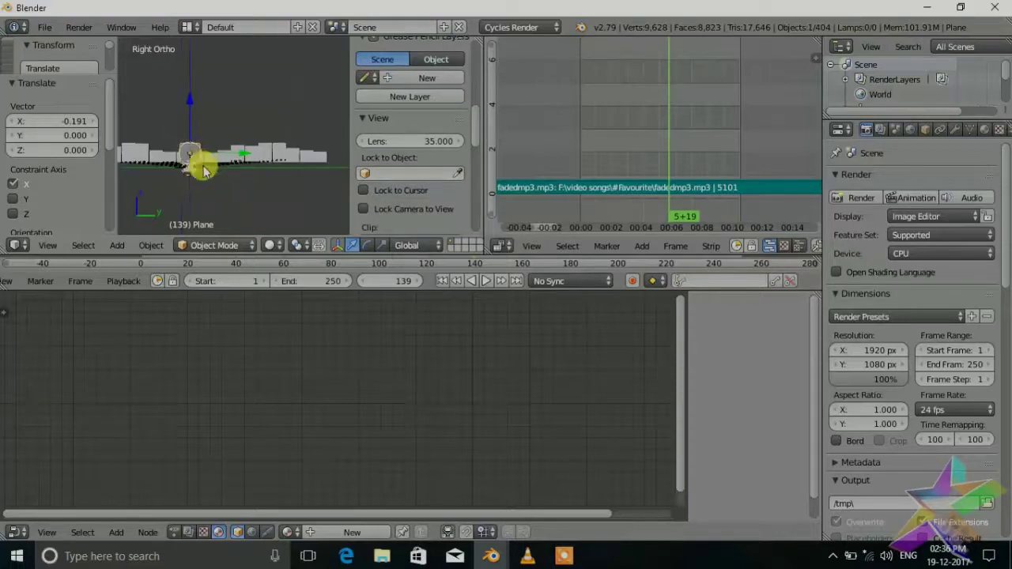
pyautogui.scroll(-2, 219, 166)
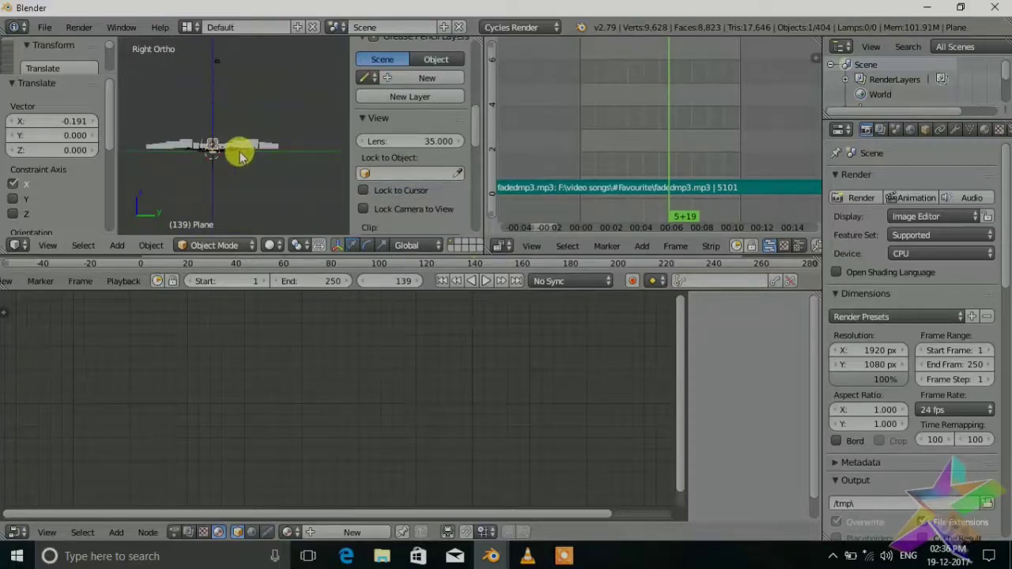
pyautogui.press('s')
pyautogui.press('y')
pyautogui.click(346, 147)
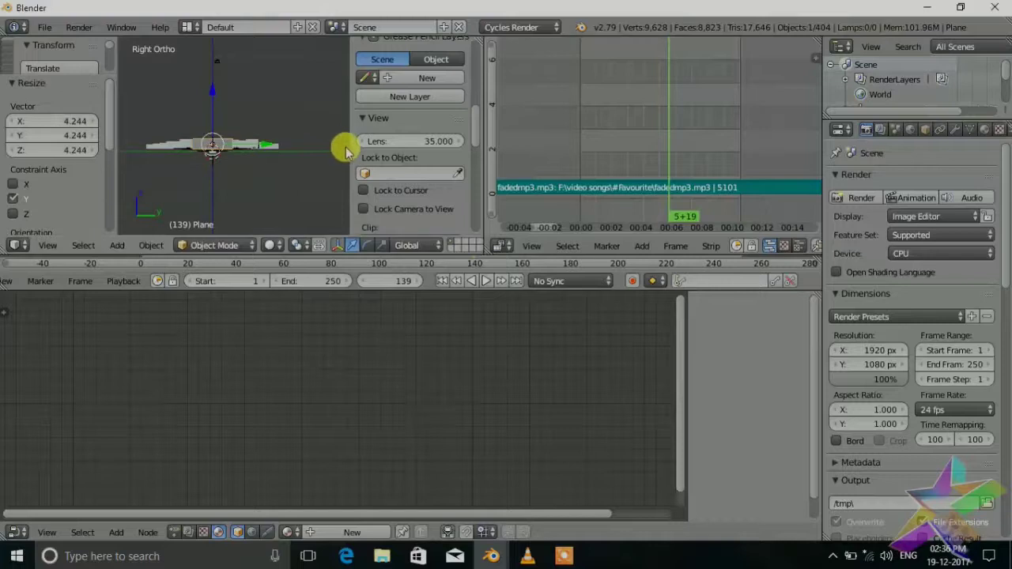
pyautogui.press('s')
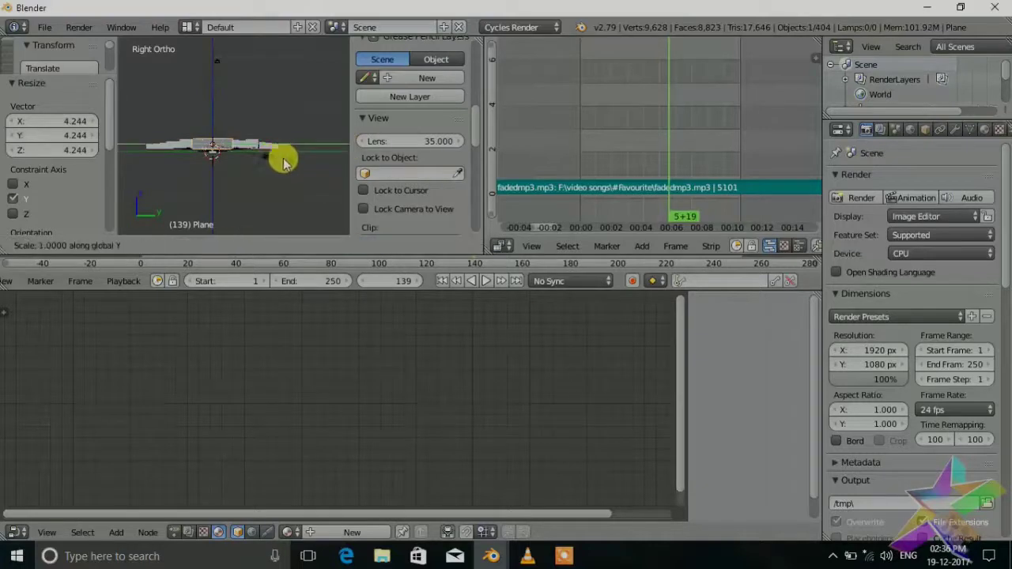
pyautogui.click(184, 164)
# - Check through the camera in rendered shading how the plane covers the front edge of the grid
pyautogui.moveTo(130, 129); pyautogui.dragTo(267, 188, button='middle')
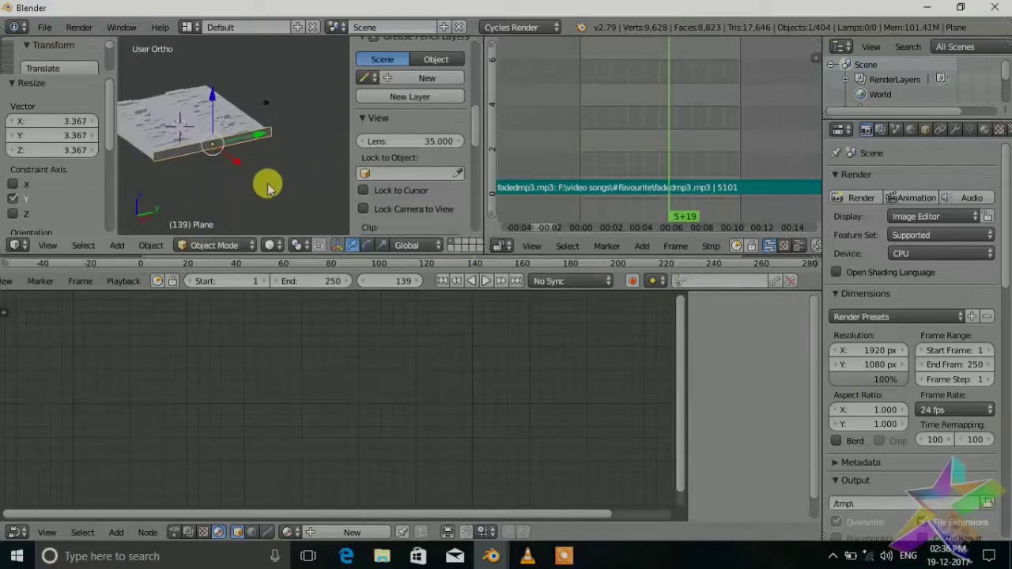
pyautogui.press('KP_0')
pyautogui.scroll(-5, 229, 182)
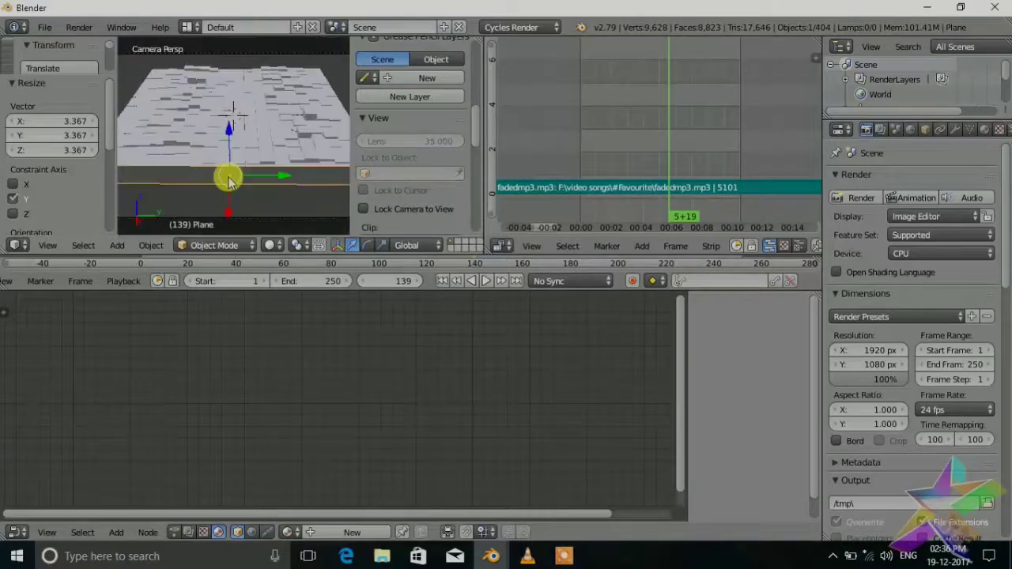
pyautogui.hotkey('shift', 'z')
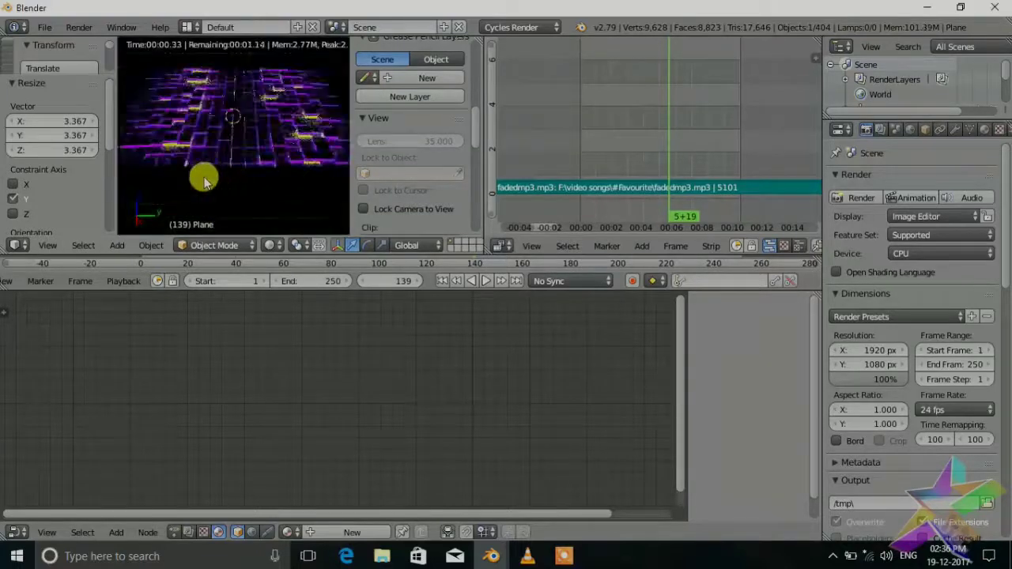
pyautogui.hotkey('shift', 'z')
# - Lower the plane about 0.65 units along Z and preview the camera view in rendered shading
pyautogui.moveTo(198, 176)
pyautogui.mouseDown(button='middle')
pyautogui.moveTo(334, 118)
pyautogui.moveTo(276, 156)
pyautogui.mouseUp(button='middle')
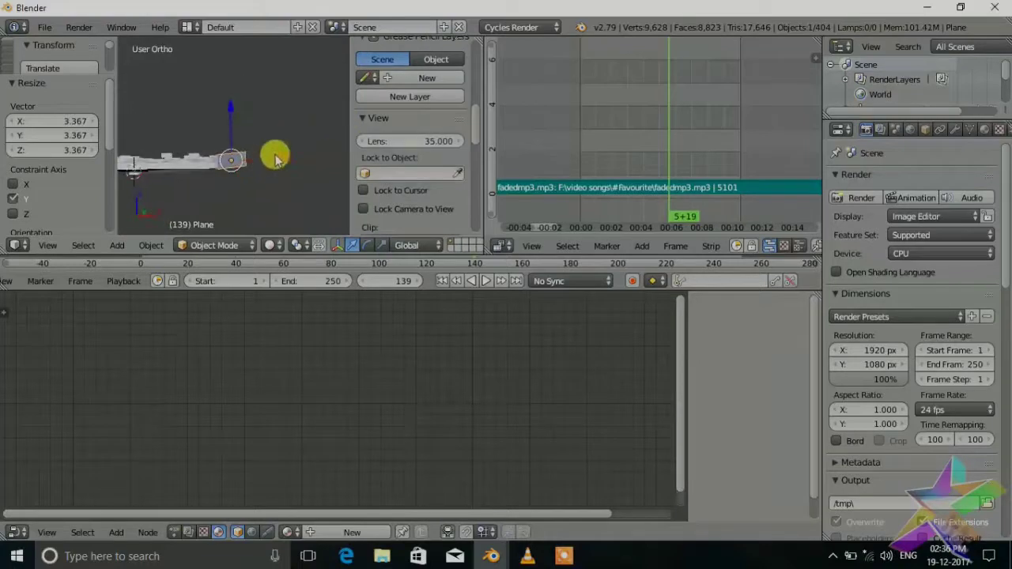
pyautogui.moveTo(230, 117); pyautogui.dragTo(230, 122)
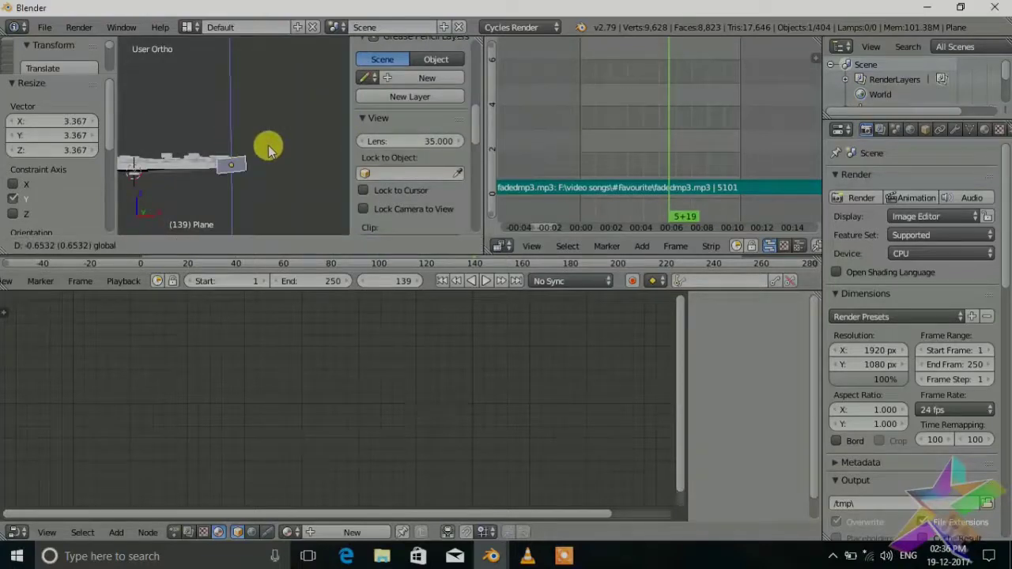
pyautogui.press('KP_0')
pyautogui.press('KP_0')
pyautogui.hotkey('shift', 'z')
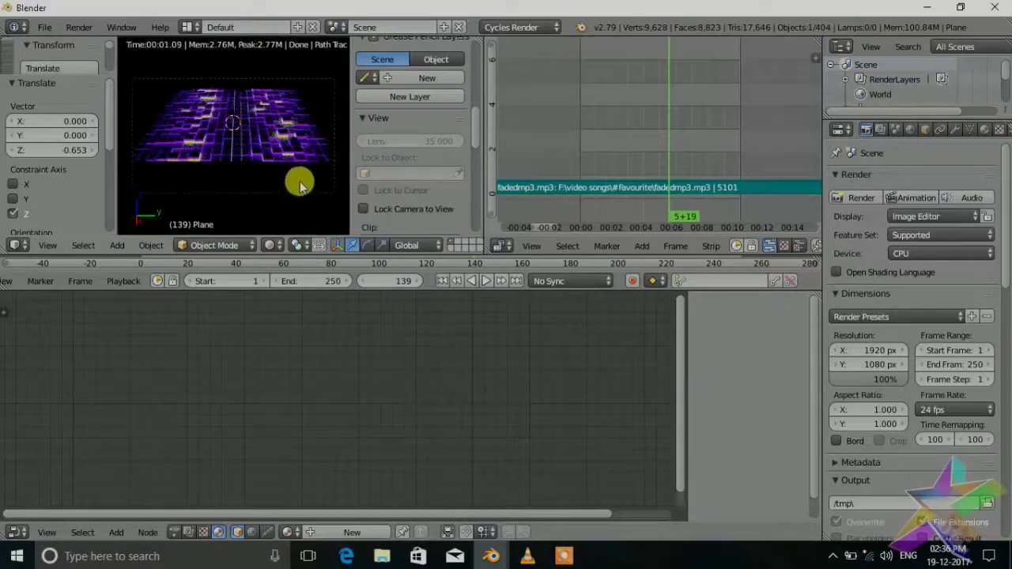
pyautogui.hotkey('shift', 'z')
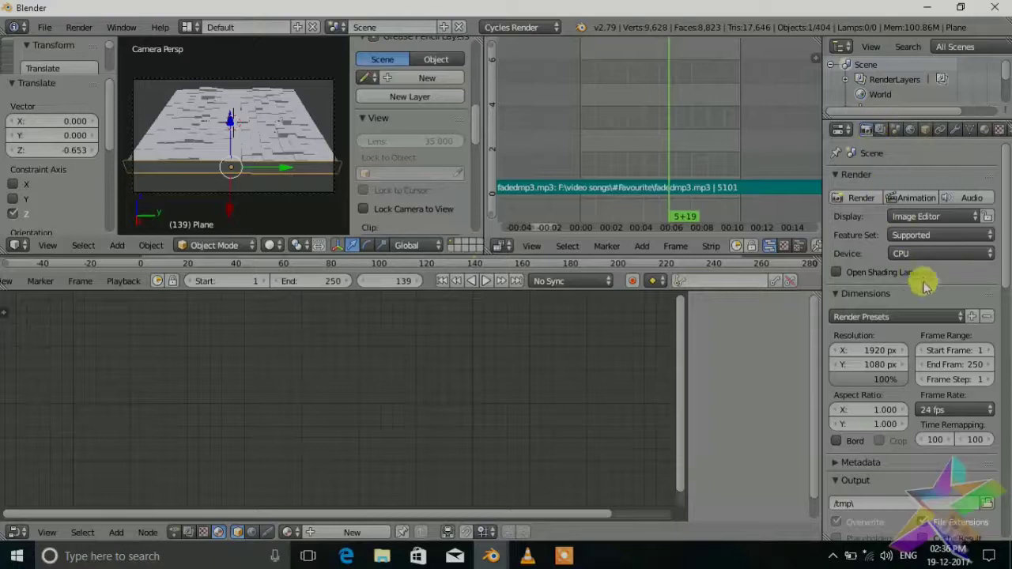
# - Enable denoising for the render layer and keep the render resolution at 100%
pyautogui.click(880, 129)
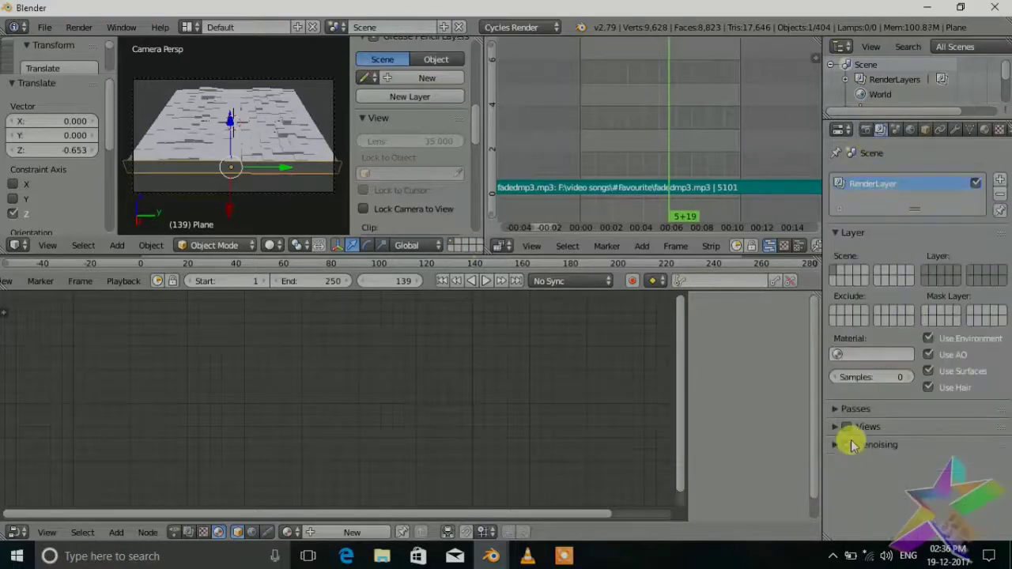
pyautogui.click(848, 445)
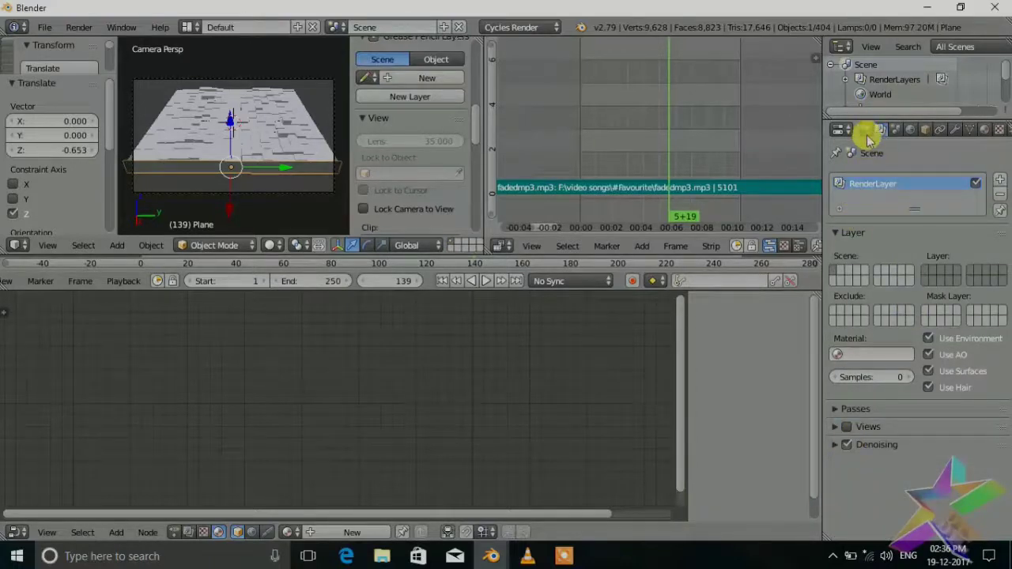
pyautogui.click(867, 132)
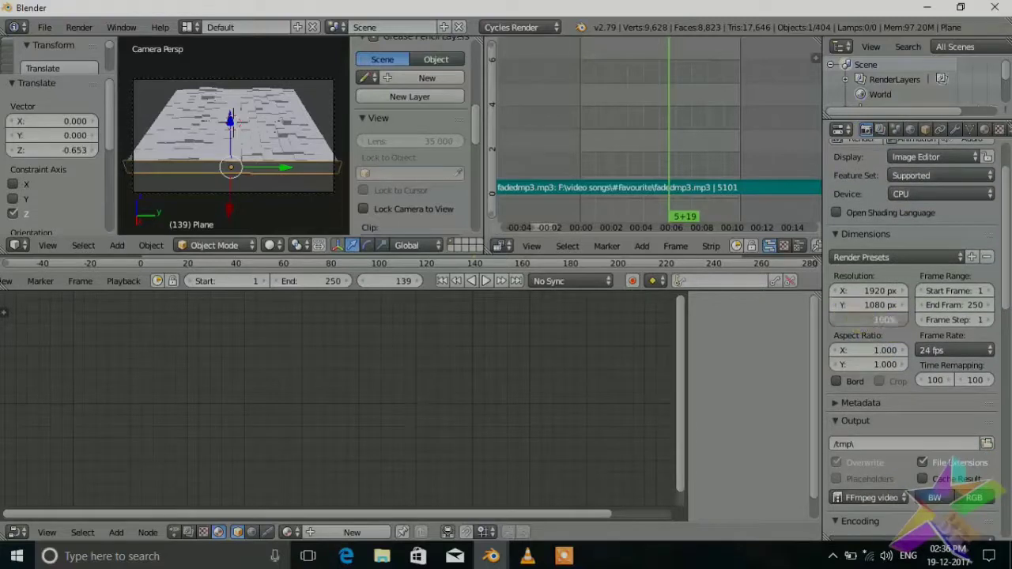
pyautogui.click(865, 320)
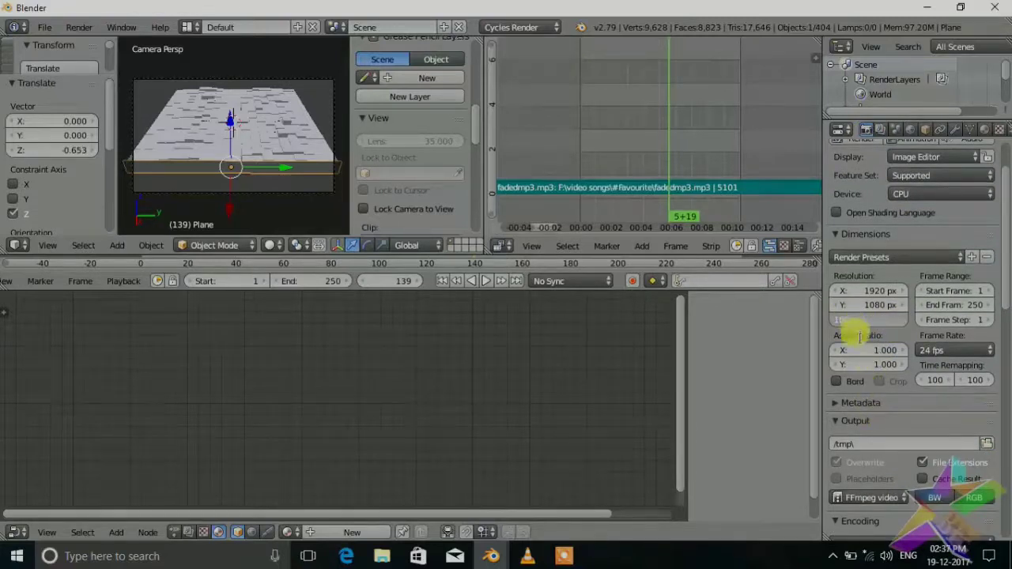
# - Set the output file format to FFmpeg video with an MPEG-4 container
pyautogui.scroll(-4, 868, 370)
pyautogui.click(866, 380)
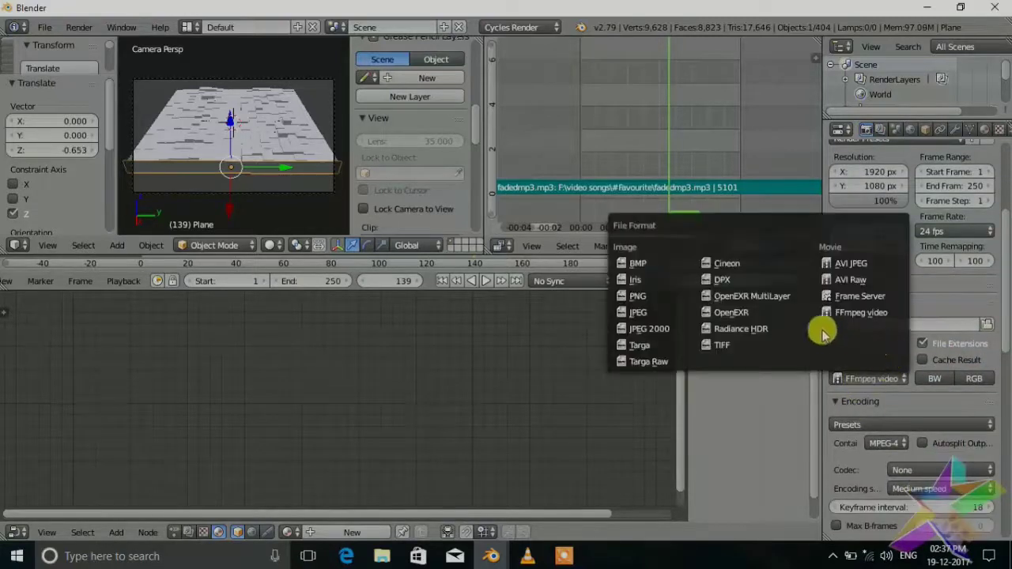
pyautogui.click(850, 314)
pyautogui.scroll(-3, 891, 400)
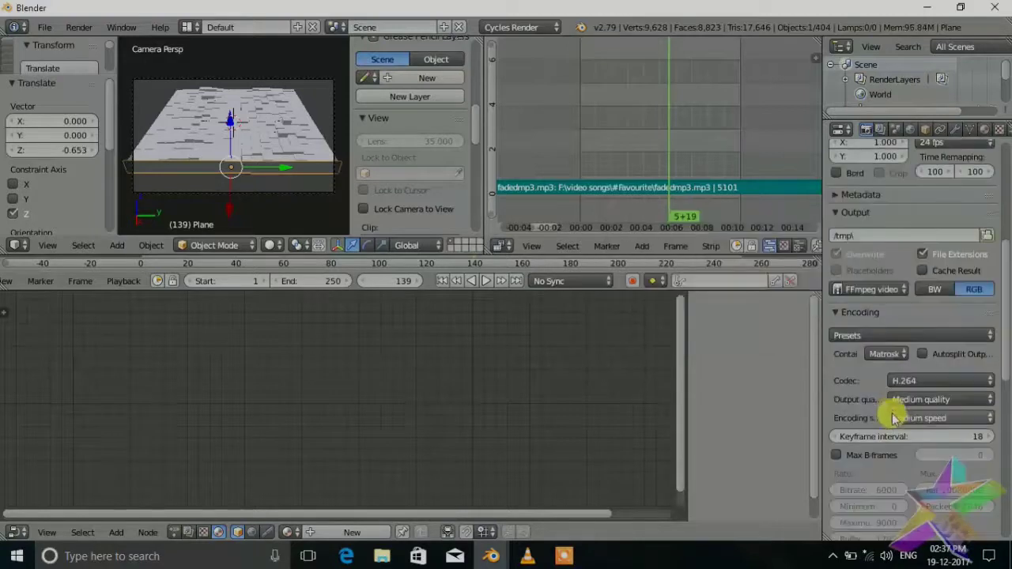
pyautogui.click(886, 355)
pyautogui.click(883, 303)
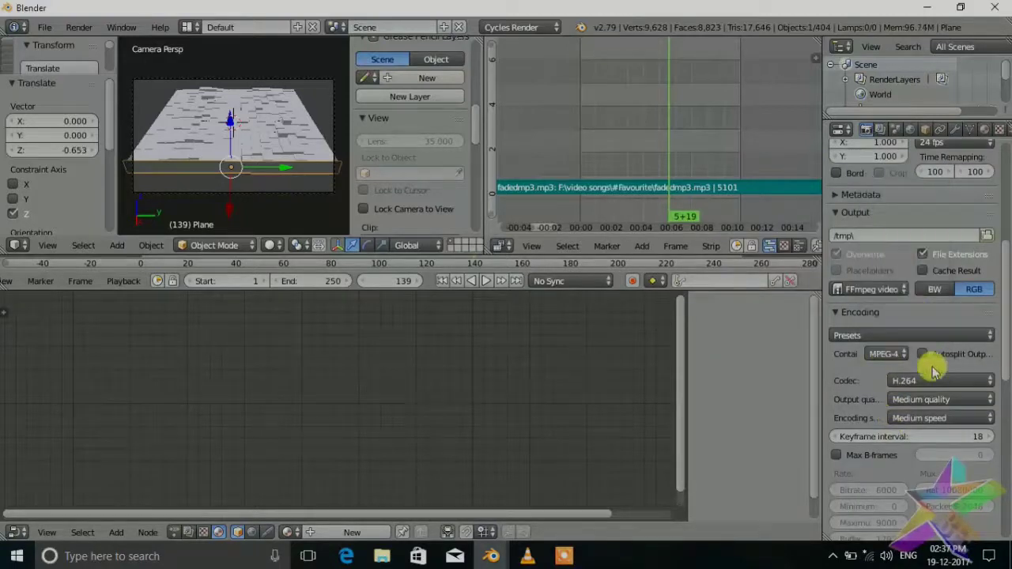
# - Switch the audio codec to MP3 and back to AC3
pyautogui.scroll(-3, 933, 407)
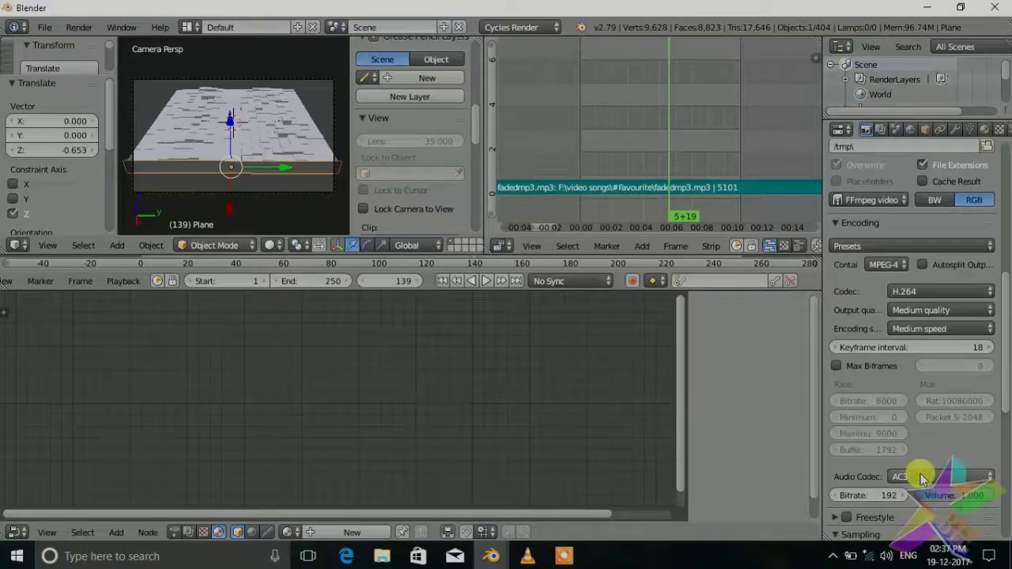
pyautogui.click(922, 478)
pyautogui.click(911, 424)
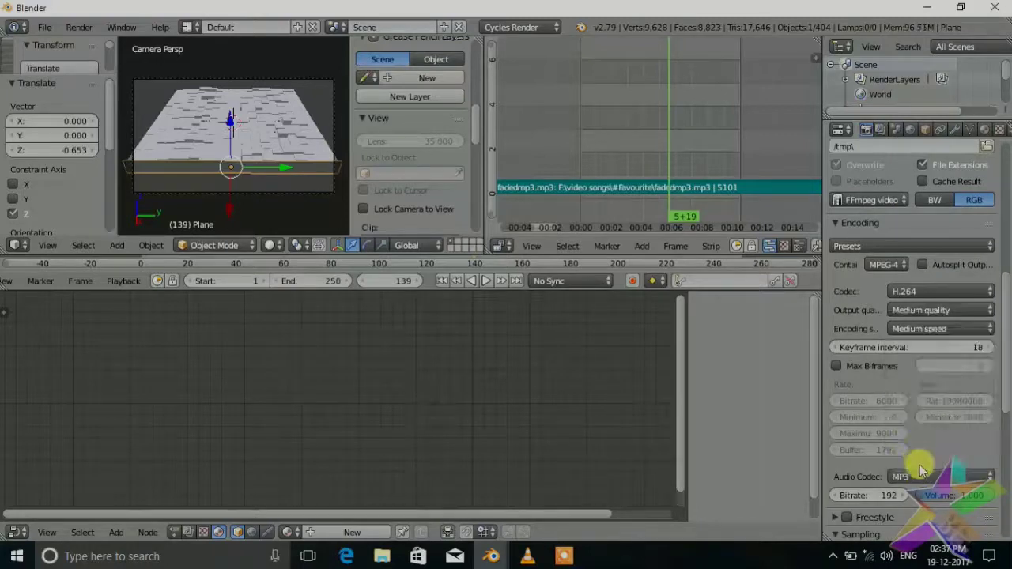
pyautogui.click(921, 473)
pyautogui.click(914, 435)
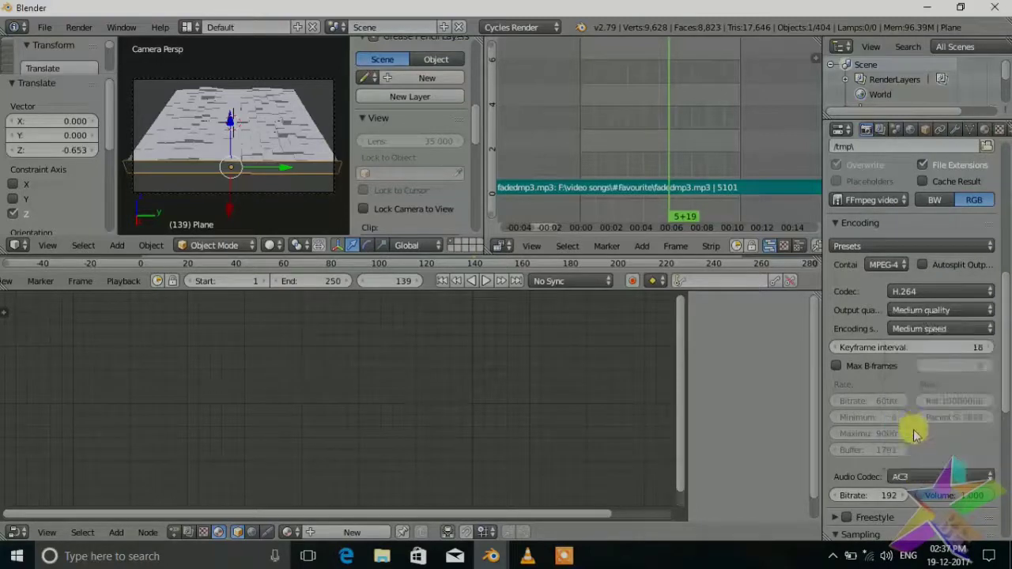
# - Set the Cycles render samples to 50 and return to the render dimensions settings
pyautogui.scroll(-5, 914, 435)
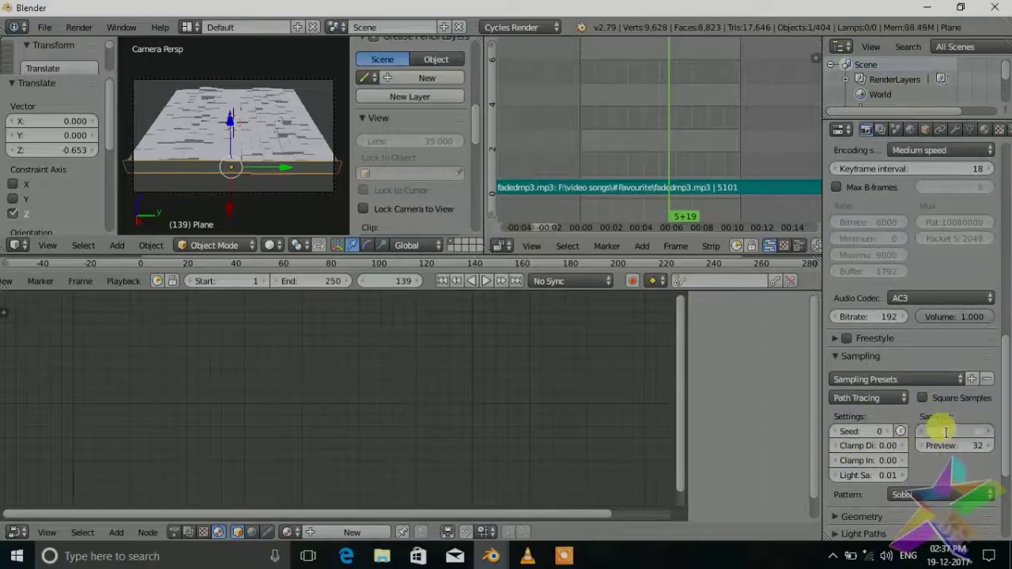
pyautogui.click(895, 437)
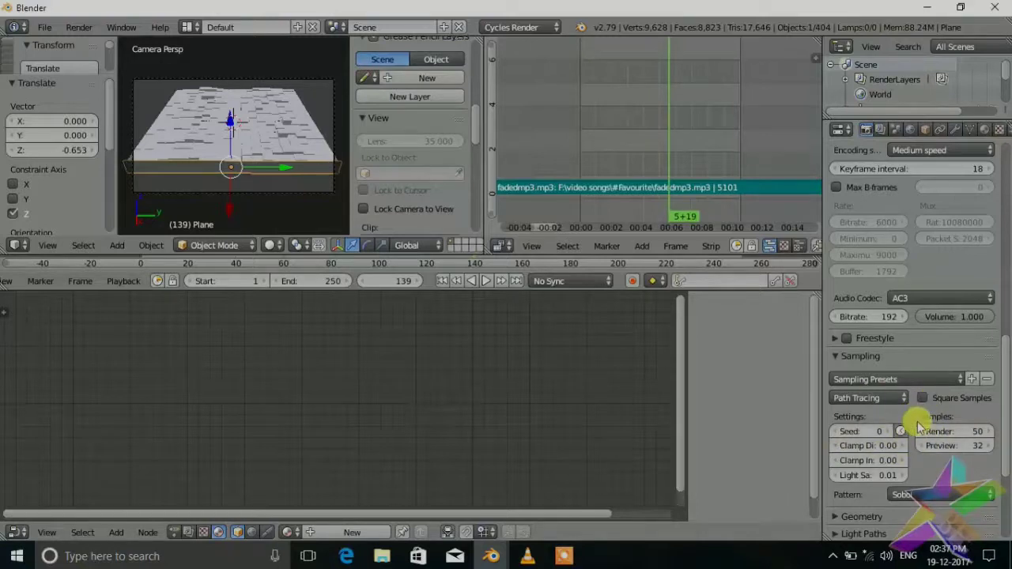
pyautogui.scroll(3, 910, 357)
pyautogui.scroll(15, 909, 356)
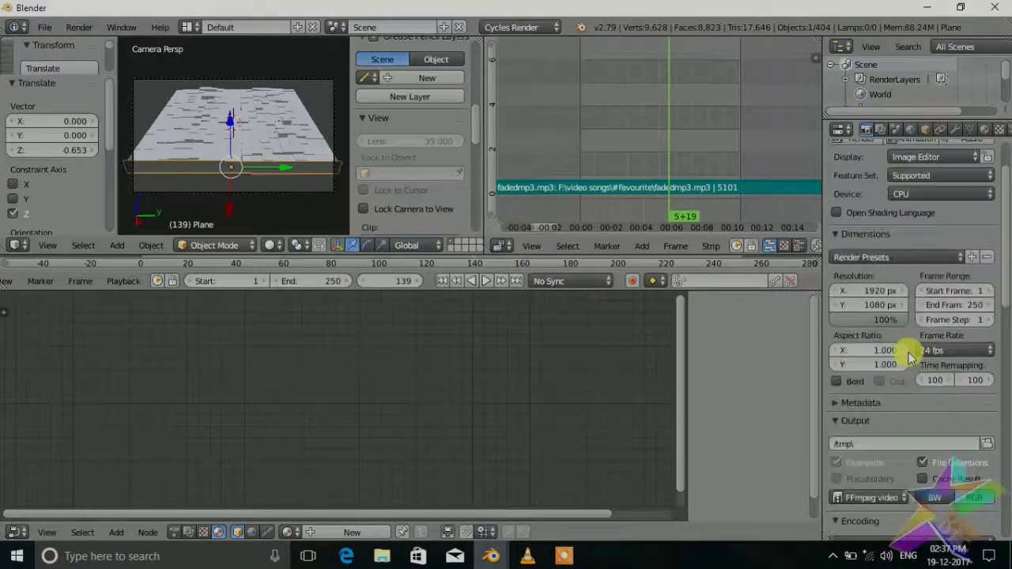
# - Start rendering the animation with the current output settings
pyautogui.click(909, 198)
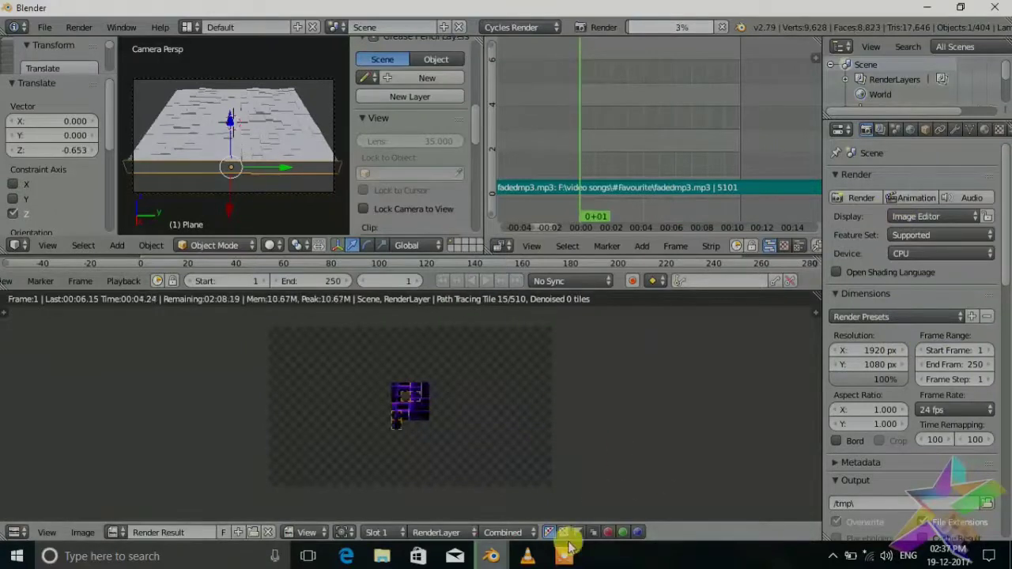
# - Put away the VLC player and the second Blender project, and look through the video files in the Desktop folder
pyautogui.click(528, 557)
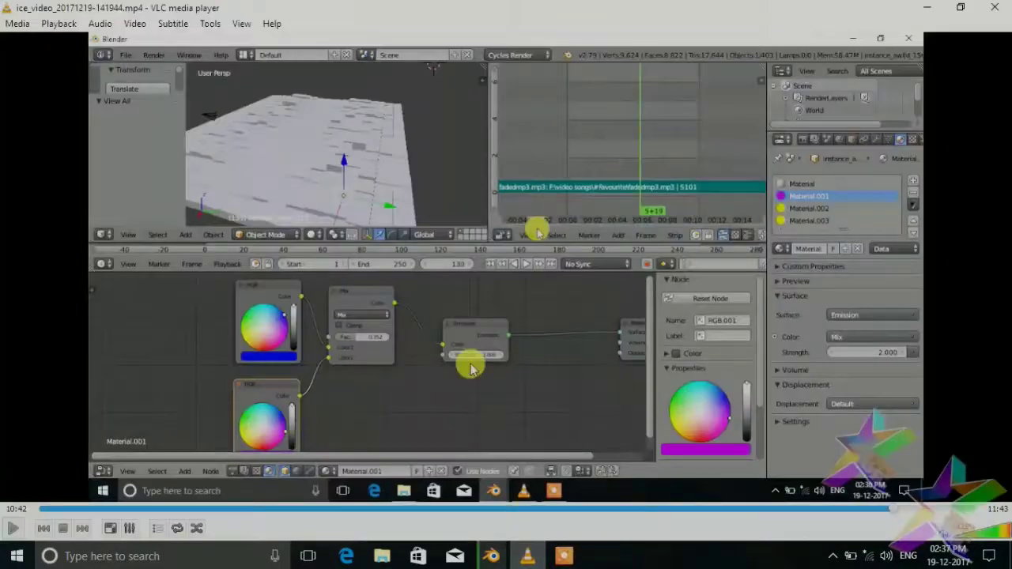
pyautogui.click(923, 12)
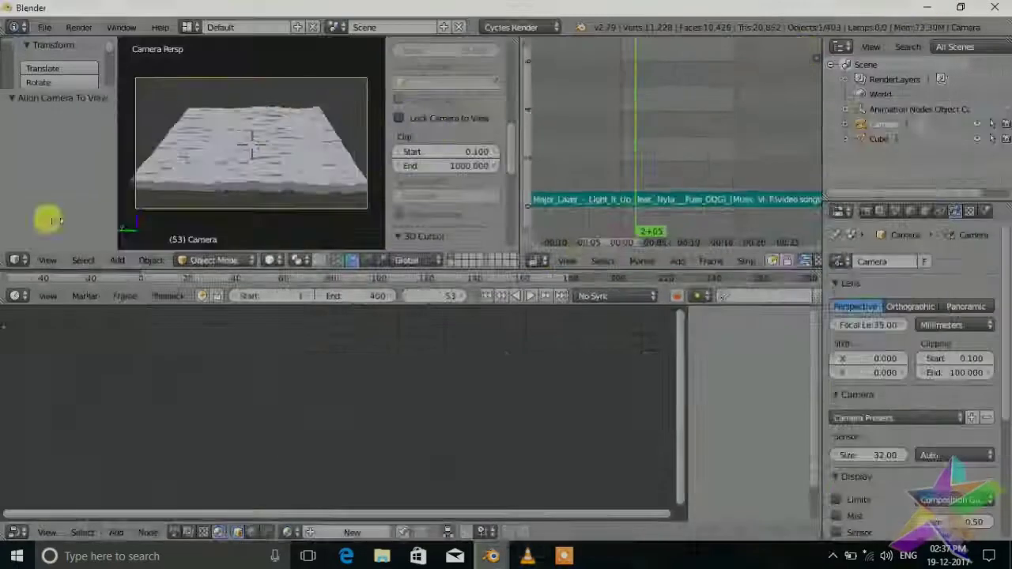
pyautogui.click(925, 10)
pyautogui.scroll(2, 200, 189)
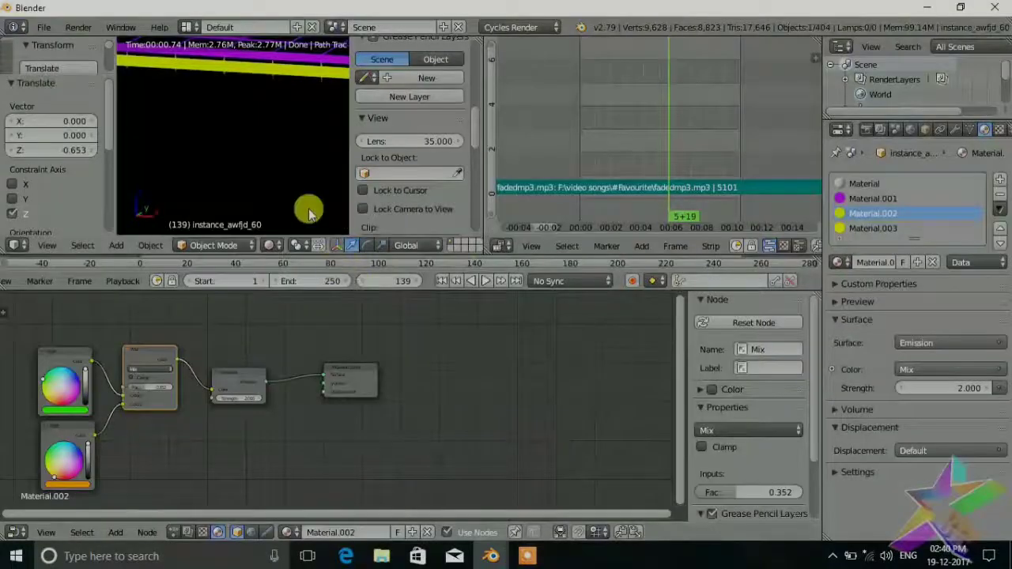
pyautogui.moveTo(242, 126); pyautogui.dragTo(257, 102, button='middle')
pyautogui.scroll(2, 227, 120)
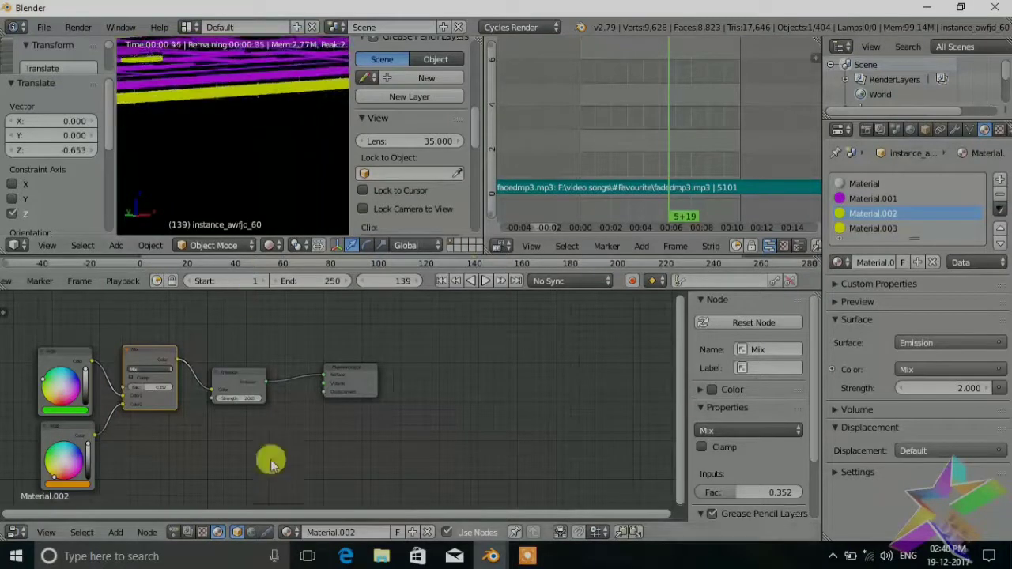
# - Assign the yellow emission Material.003 to the lower faces of the original Cube in Edit Mode
pyautogui.click(866, 227)
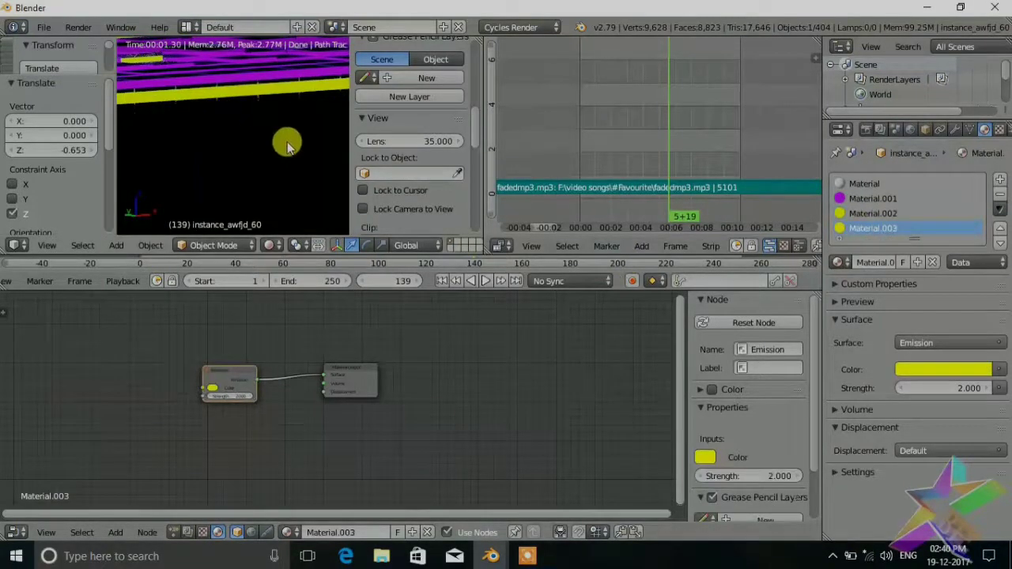
pyautogui.hotkey('shift', 'z')
pyautogui.moveTo(255, 124)
pyautogui.mouseDown(button='middle')
pyautogui.moveTo(206, 92)
pyautogui.moveTo(206, 150)
pyautogui.mouseUp(button='middle')
pyautogui.moveTo(248, 100); pyautogui.dragTo(274, 46, button='middle')
pyautogui.scroll(1, 290, 160)
pyautogui.rightClick(307, 185)
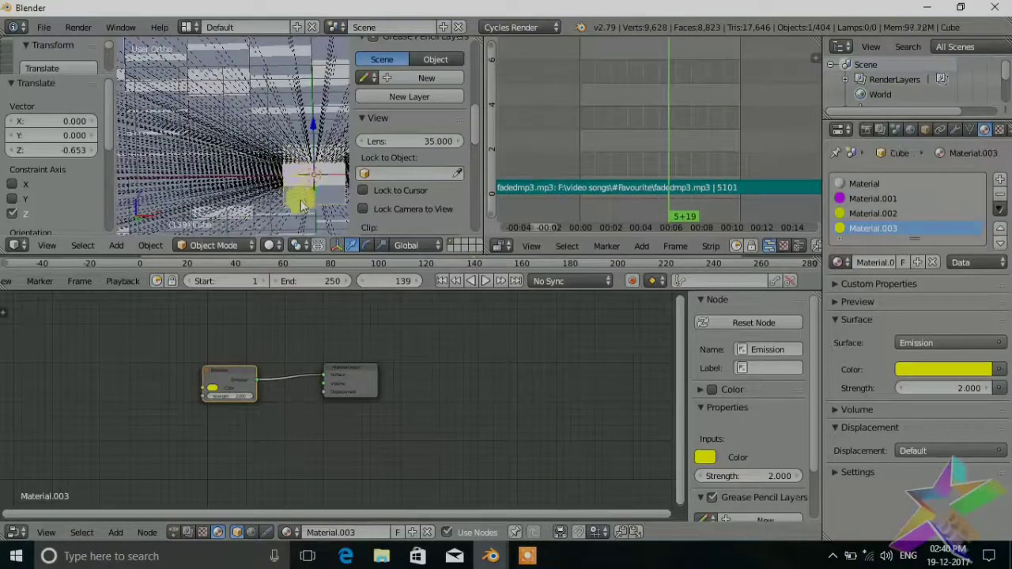
pyautogui.moveTo(301, 206); pyautogui.dragTo(238, 163, button='middle')
pyautogui.press('Tab')
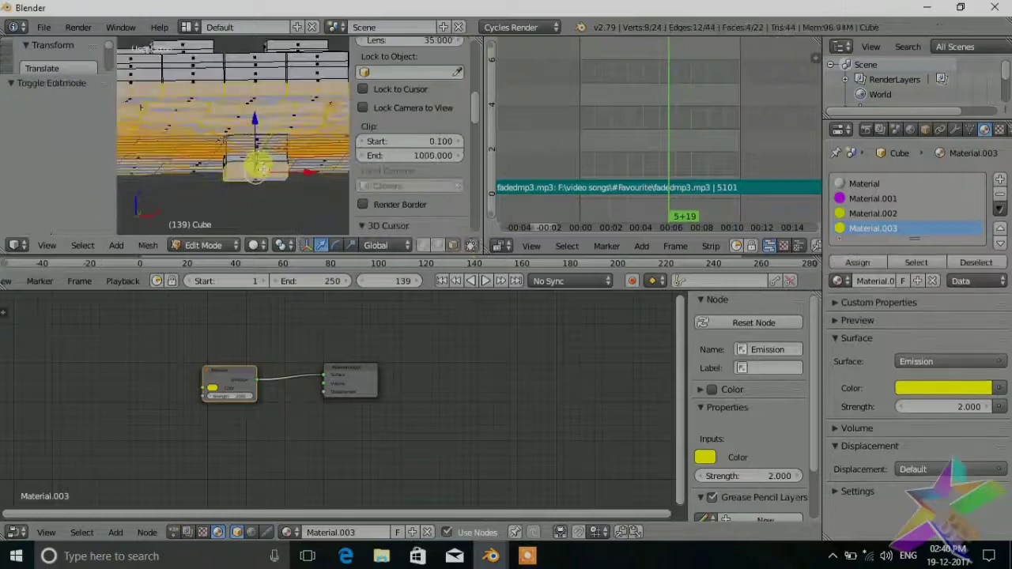
pyautogui.rightClick(257, 166)
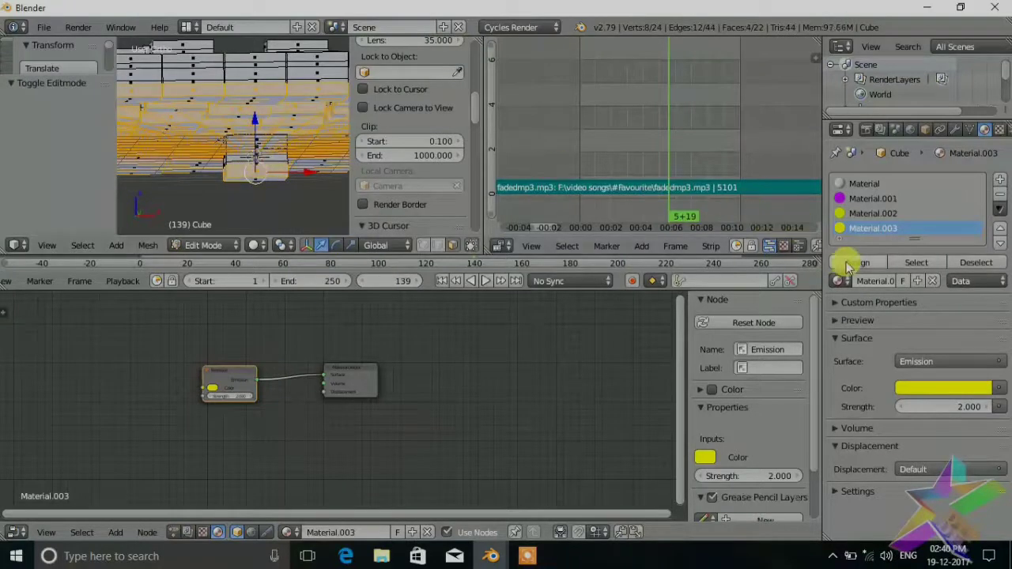
pyautogui.click(857, 263)
# - Preview the cube grid's materials in rendered shading, return to solid shading and open the render settings
pyautogui.hotkey('shift', 'z')
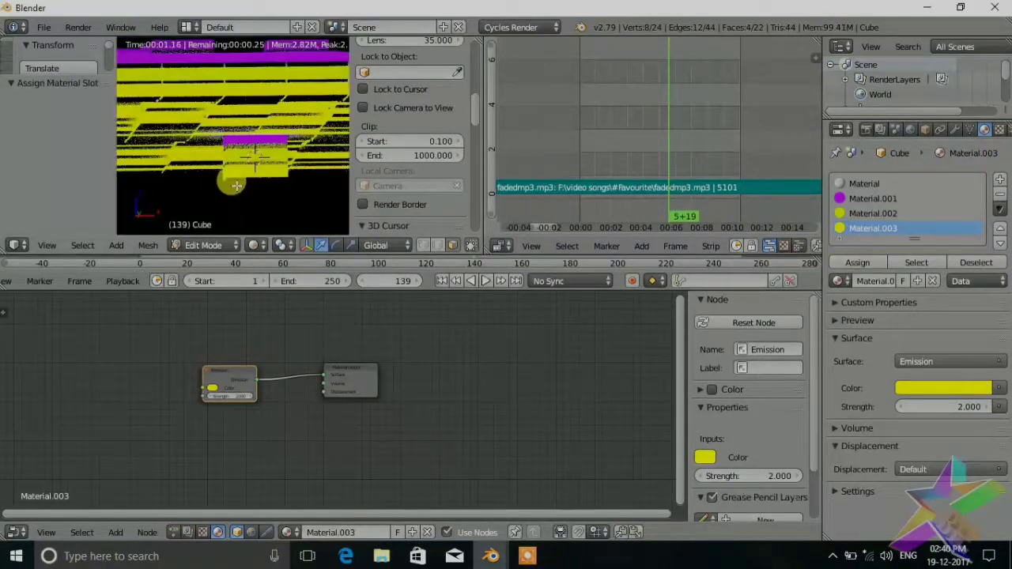
pyautogui.moveTo(257, 127); pyautogui.dragTo(323, 177, button='middle')
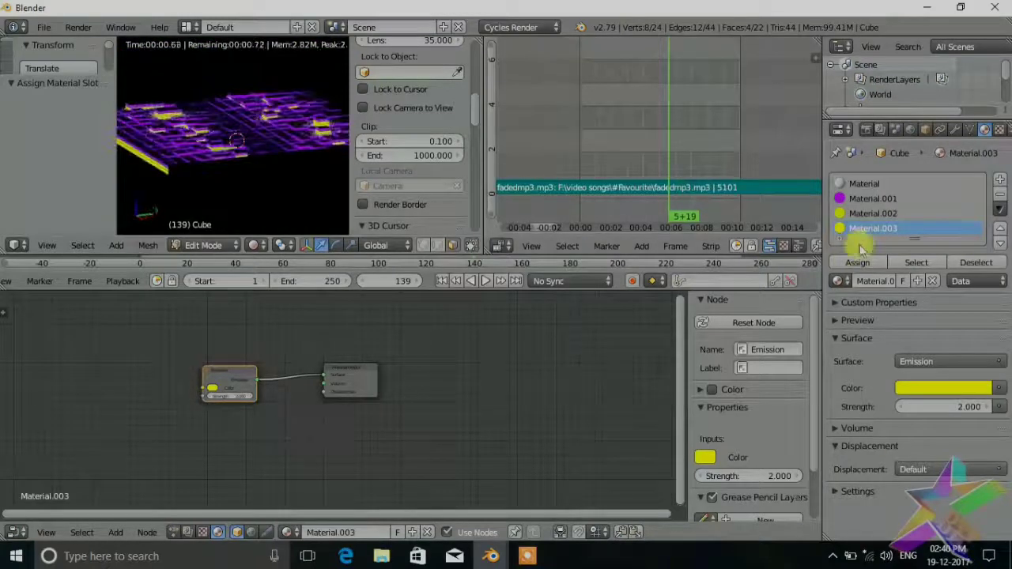
pyautogui.hotkey('shift', 'z')
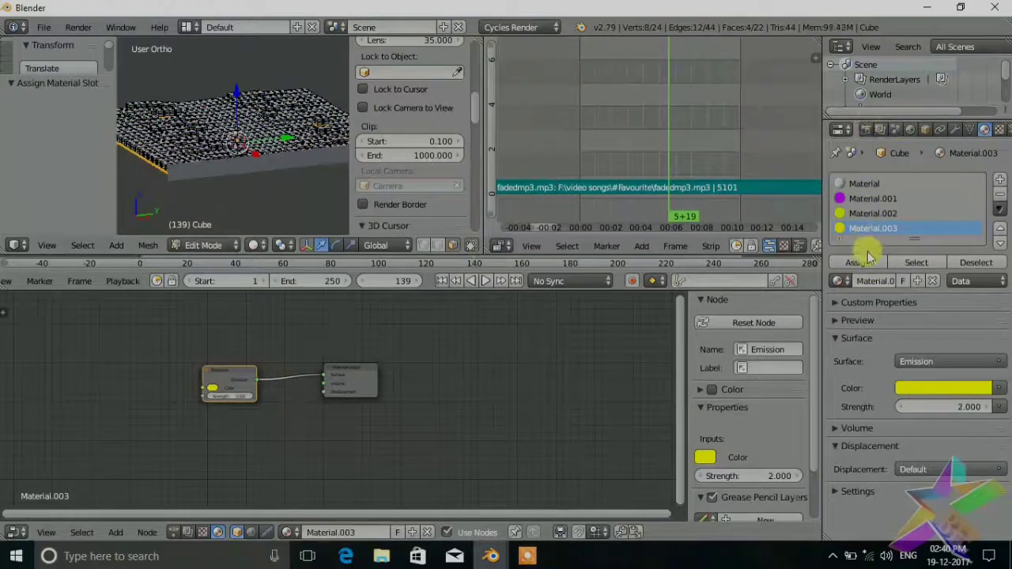
pyautogui.click(866, 131)
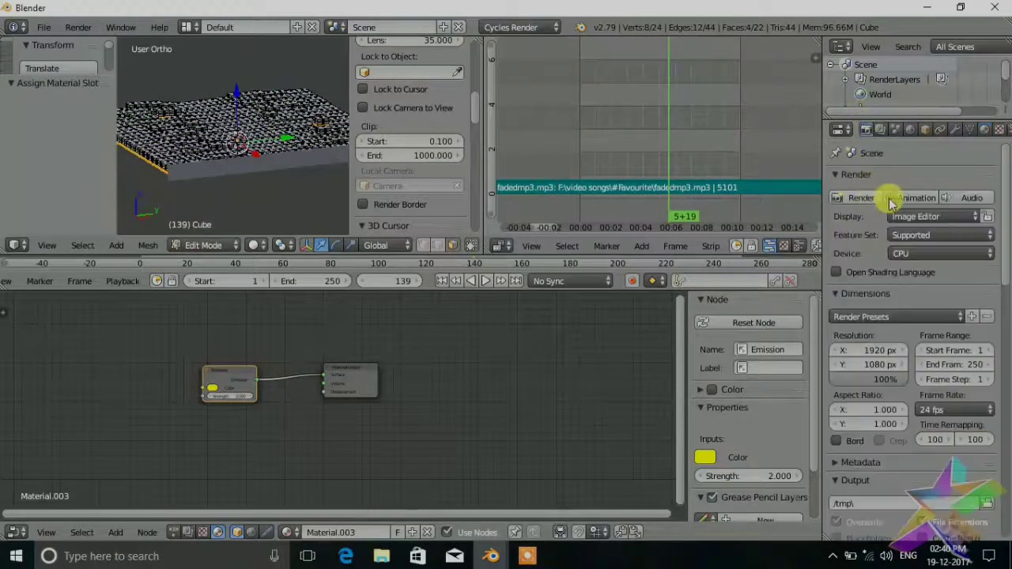